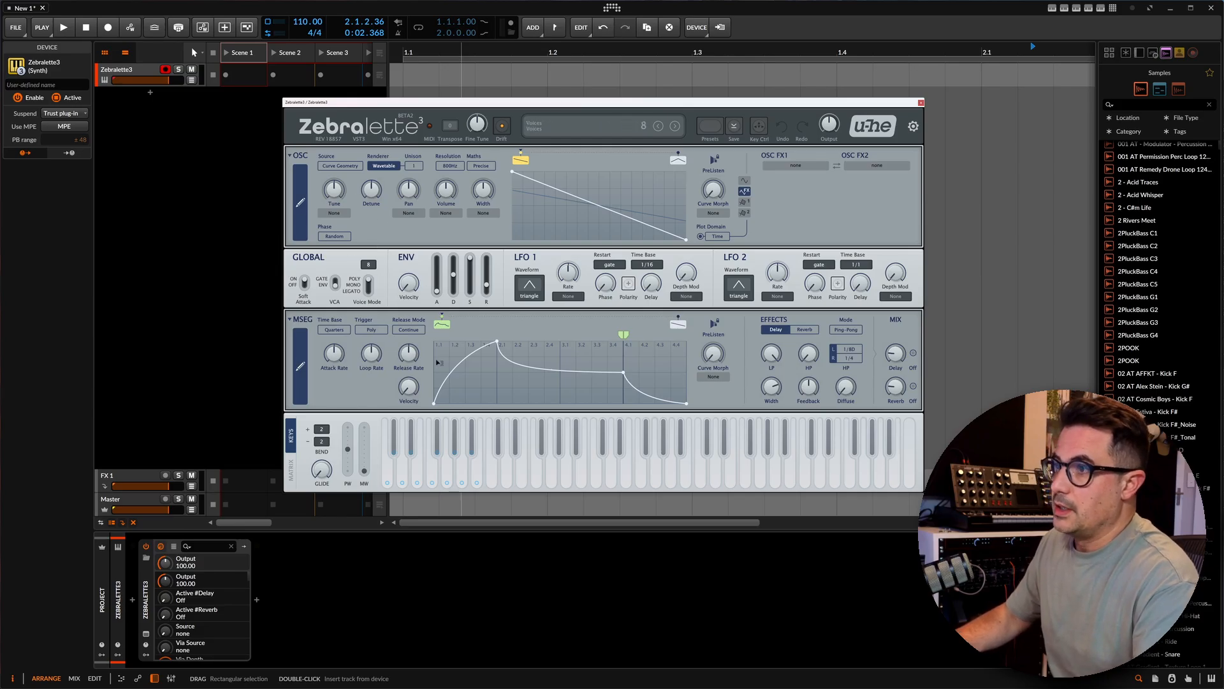
Step: Look into the oscillator curve editor, leave it, and sweep Curve Morph up to 100 and back to 0
{"action": "left_click", "coordinate": [300, 202]}
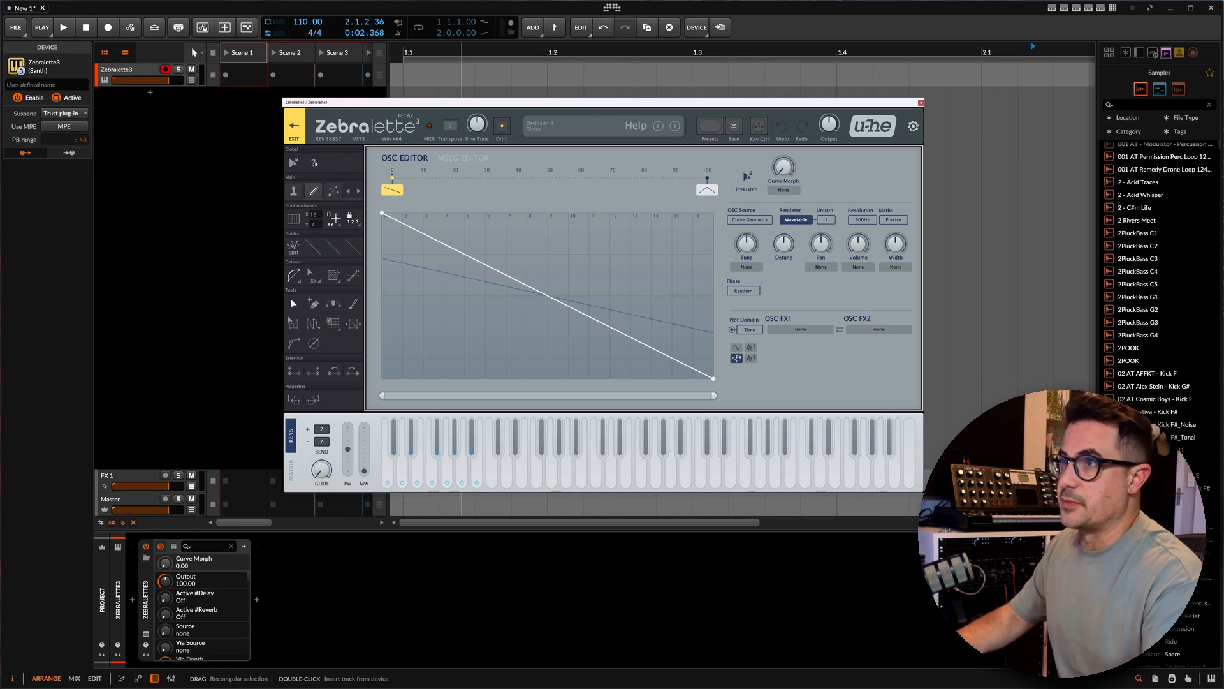
{"action": "left_click", "coordinate": [295, 126]}
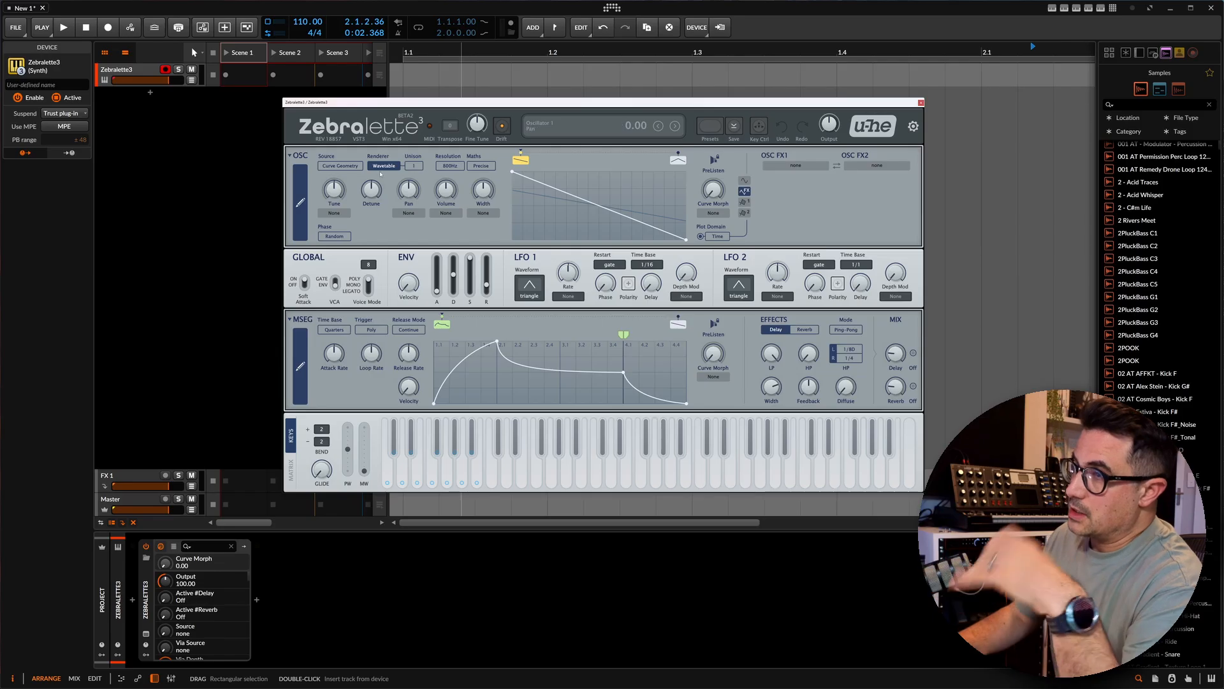
{"action": "left_click_drag", "start_coordinate": [713, 190], "coordinate": [713, 125]}
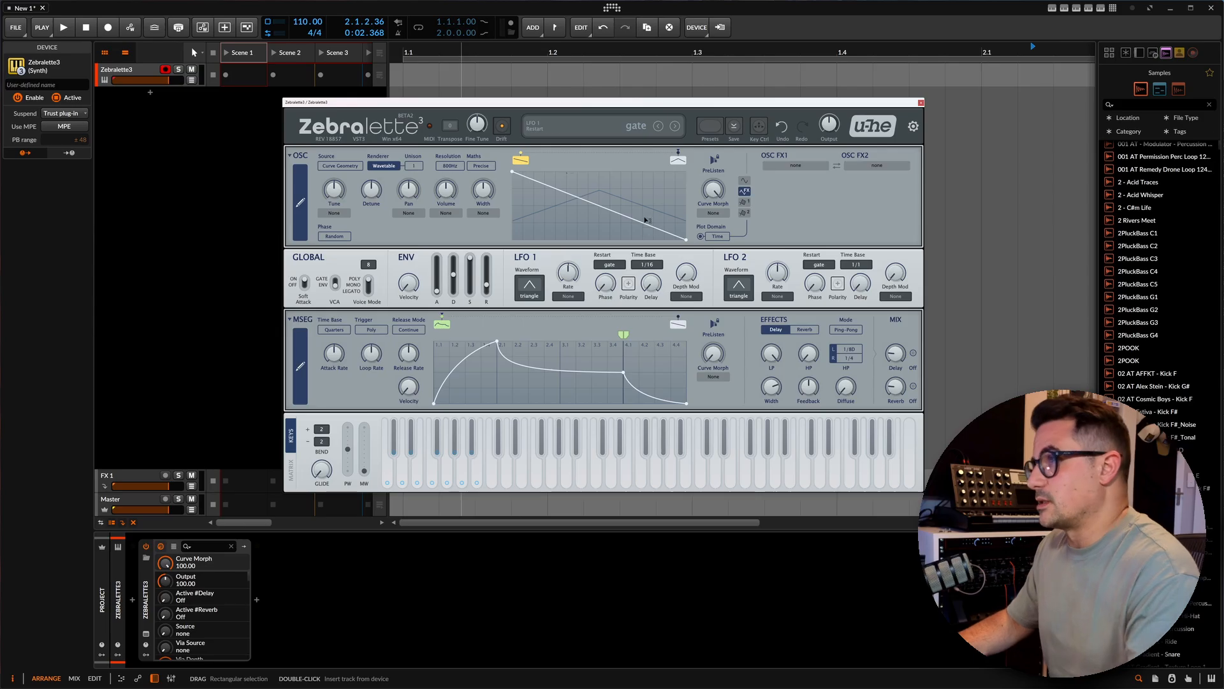
{"action": "mouse_move", "coordinate": [713, 190]}
{"action": "left_mouse_down"}
{"action": "mouse_move", "coordinate": [713, 254]}
{"action": "mouse_move", "coordinate": [713, 191]}
{"action": "left_mouse_up"}
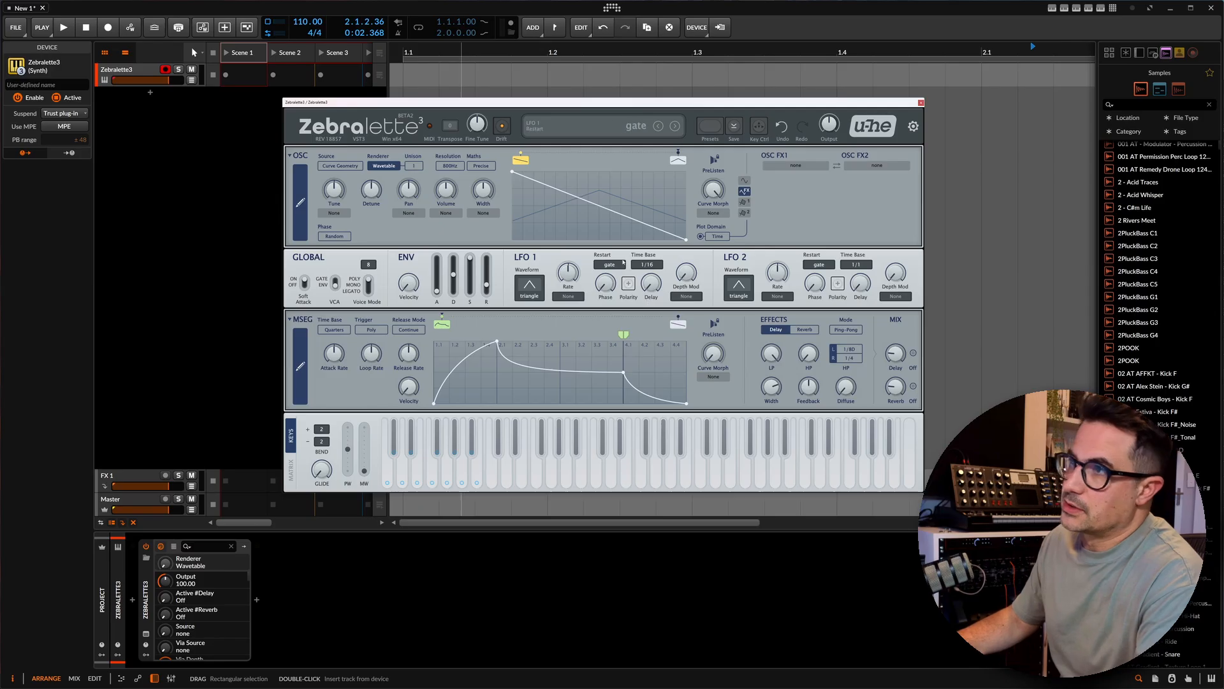
Step: Switch the oscillator renderer to Additive, set the phase to Reset, and raise Spectral Dist to 100
{"action": "left_click", "coordinate": [384, 166]}
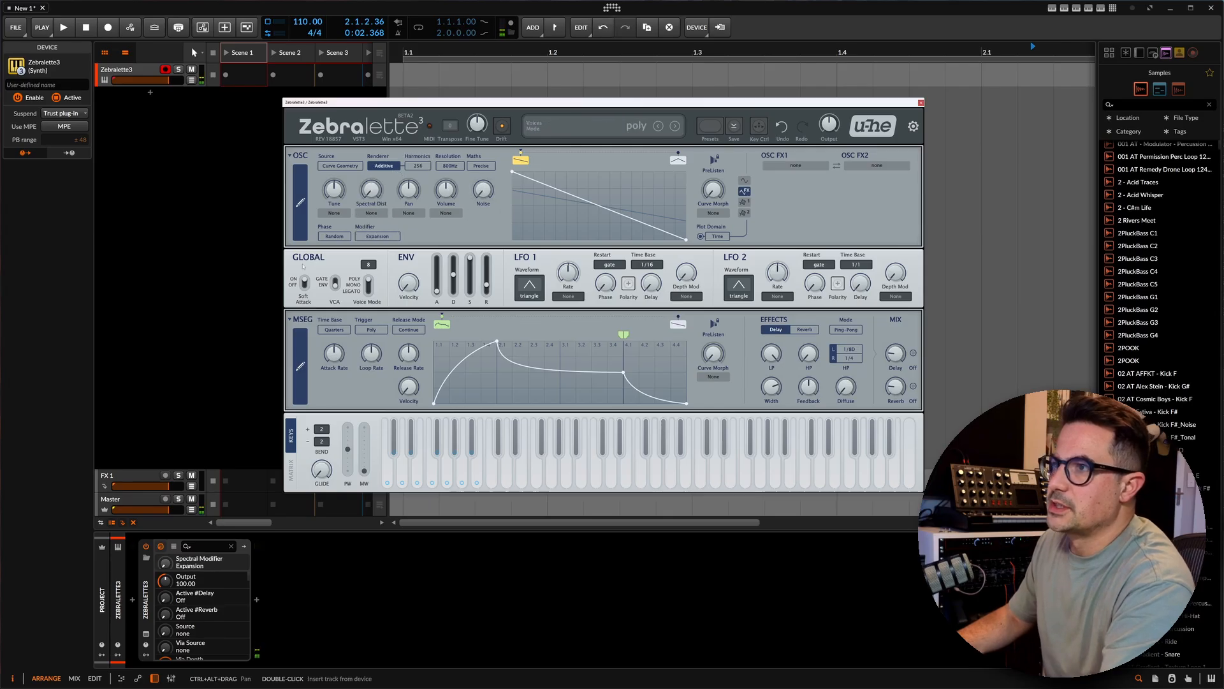
{"action": "left_click", "coordinate": [335, 237]}
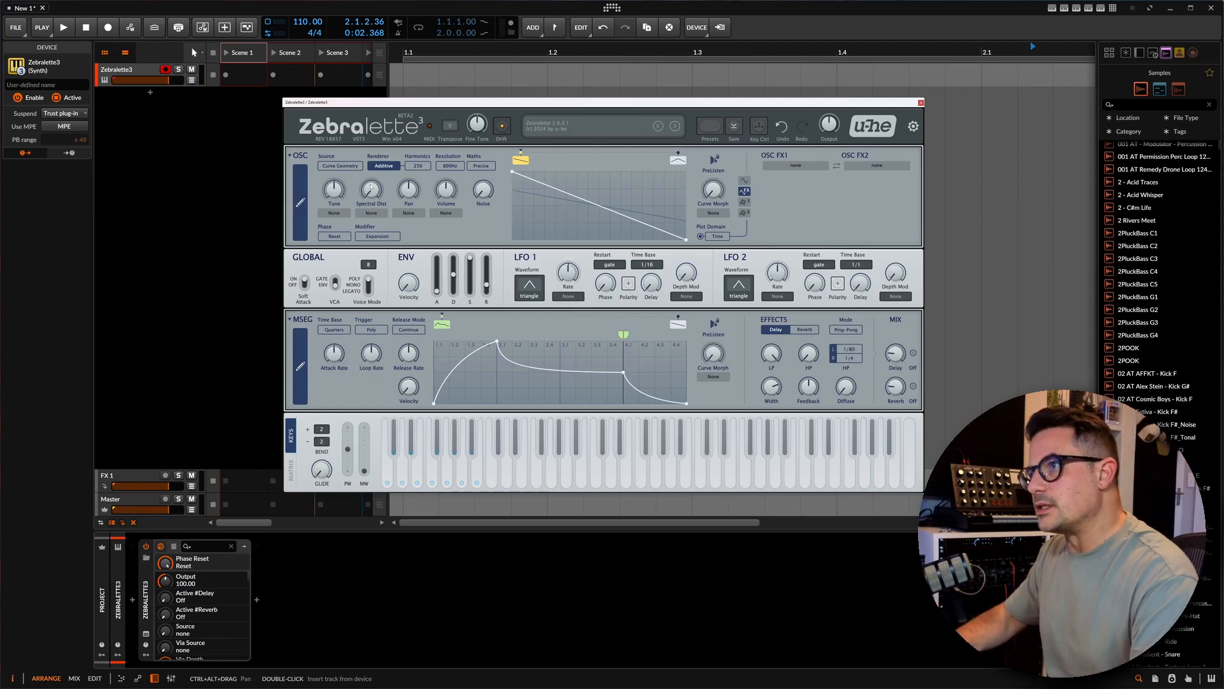
{"action": "left_click_drag", "start_coordinate": [373, 197], "coordinate": [373, 168]}
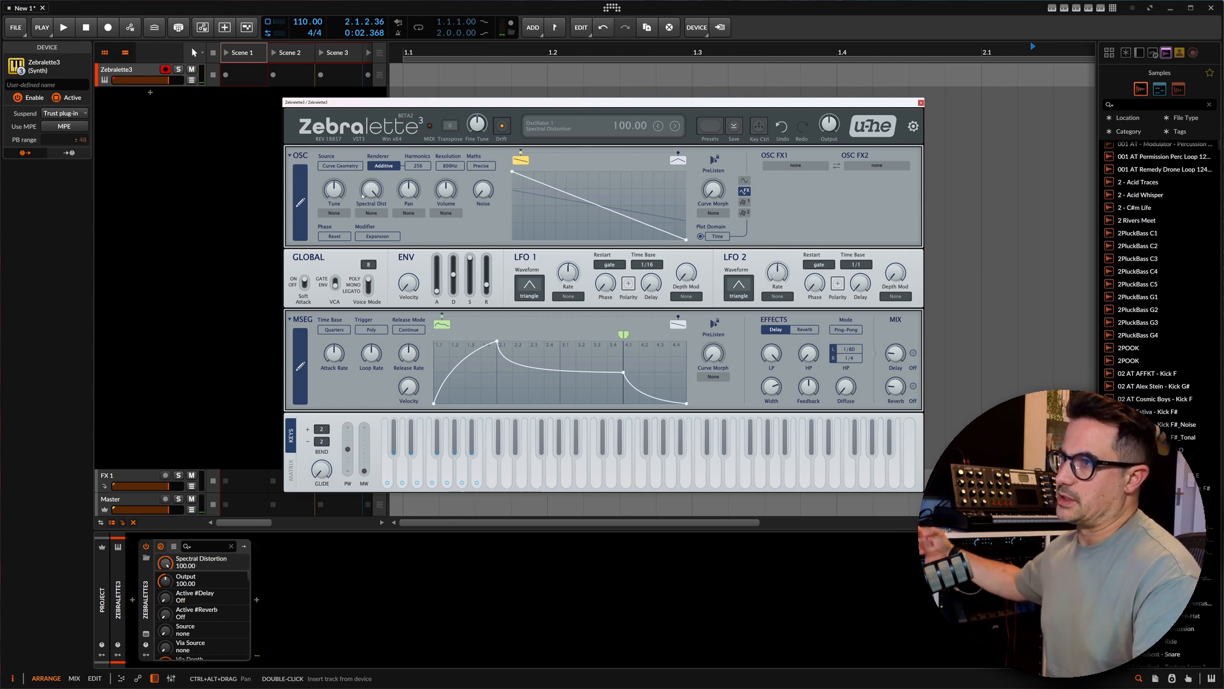
Step: Change the spectral modifier to Compression and sweep Spectral Dist from its default up to 100
{"action": "left_click", "coordinate": [381, 236]}
{"action": "left_click", "coordinate": [409, 250]}
{"action": "double_click", "coordinate": [372, 190]}
{"action": "left_click_drag", "start_coordinate": [371, 190], "coordinate": [372, 159]}
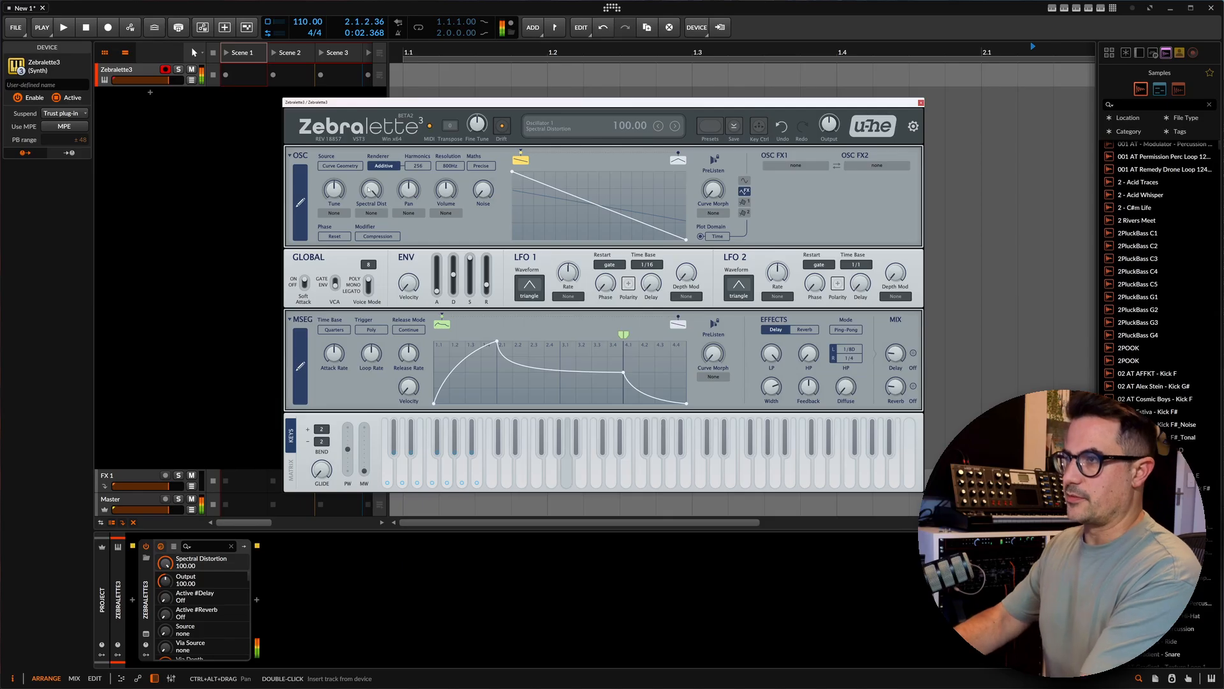
Step: Return the oscillator renderer to Wavetable and set the oscillator source to Curve Spectrum
{"action": "left_click", "coordinate": [384, 165]}
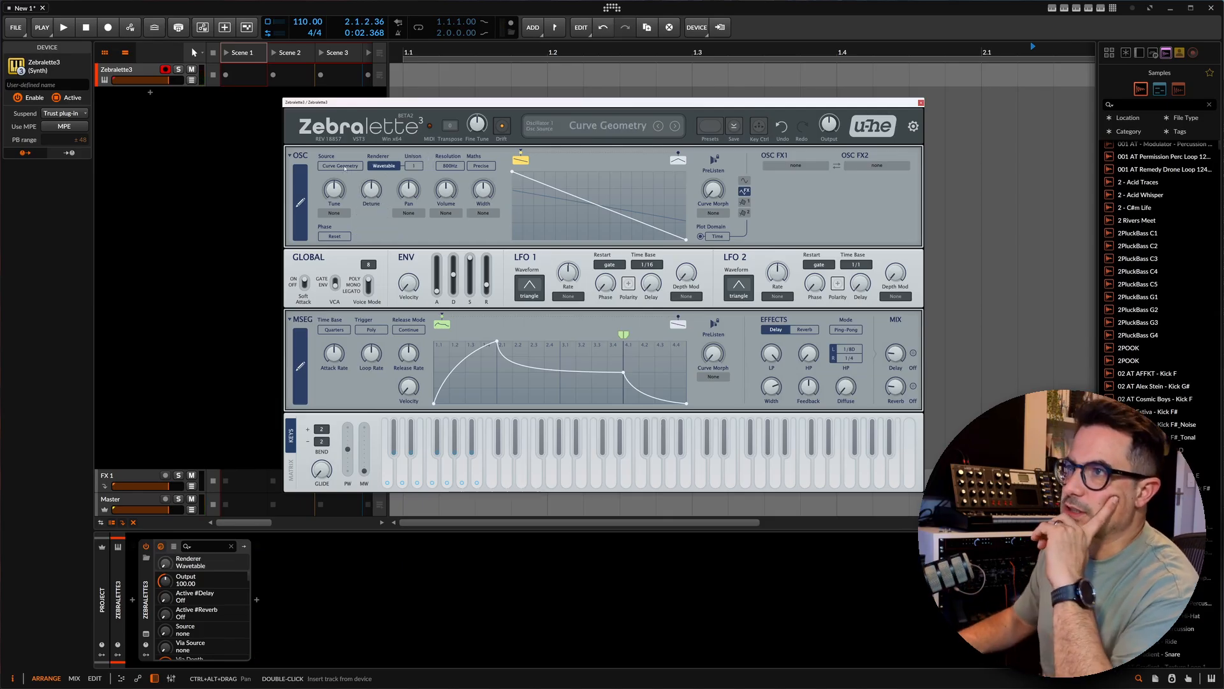
{"action": "scroll", "coordinate": [334, 167], "scroll_direction": "down", "scroll_amount": 2}
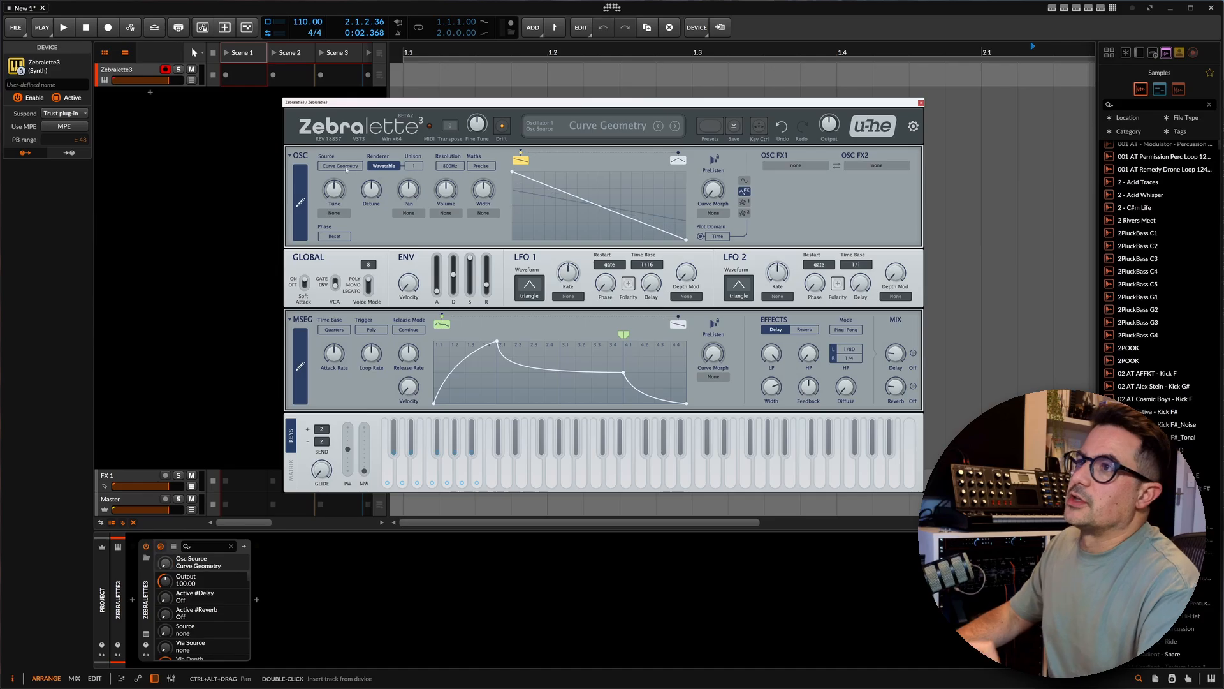
{"action": "scroll", "coordinate": [337, 167], "scroll_direction": "up", "scroll_amount": 2}
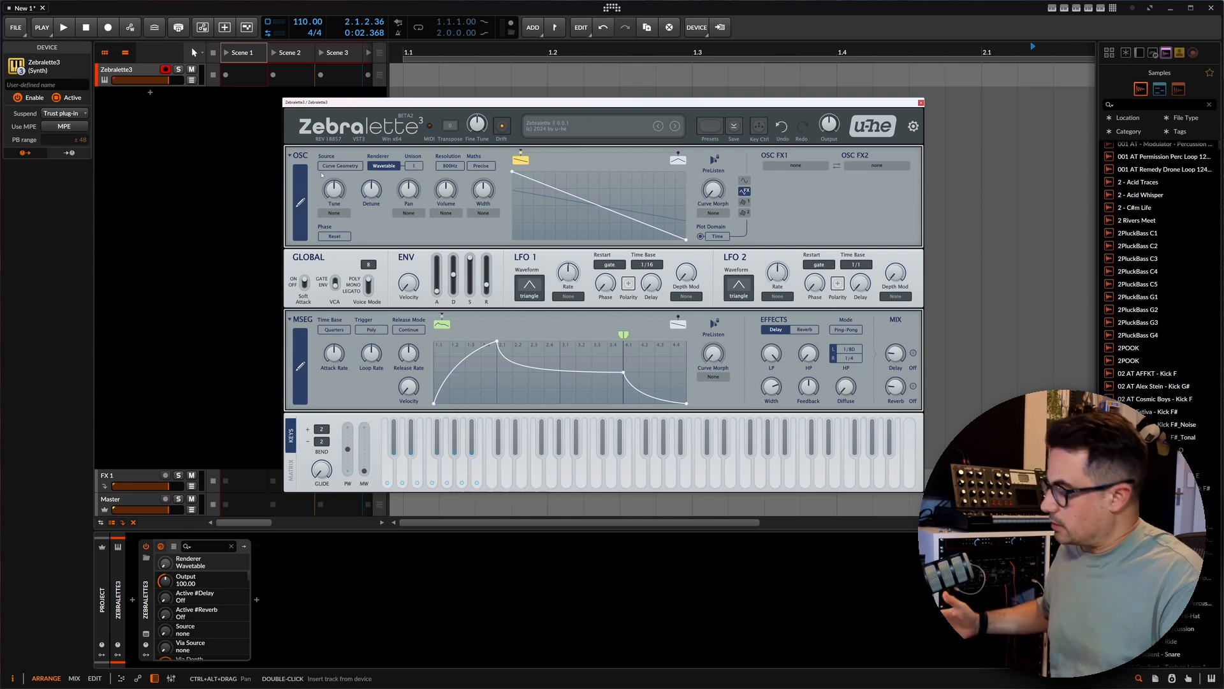
{"action": "left_click", "coordinate": [333, 166]}
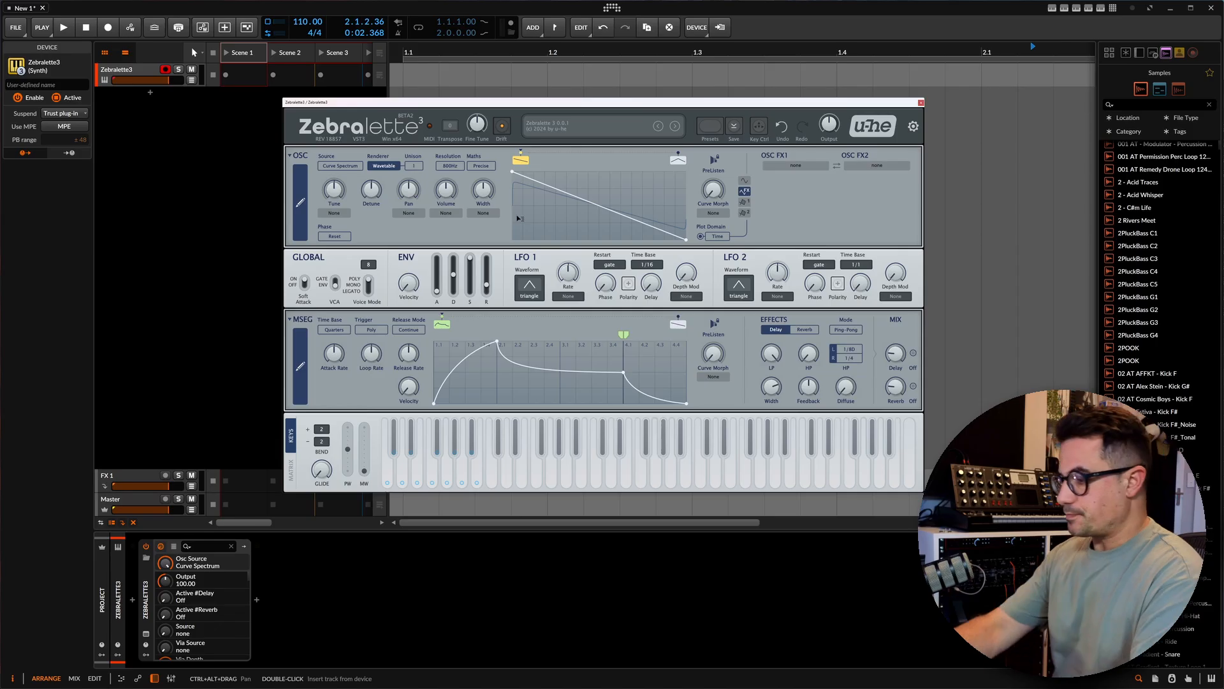
Step: Open the oscillator curve editor, set the source to Curve Geometry, and probe the saw curve's two end points
{"action": "left_click", "coordinate": [301, 202]}
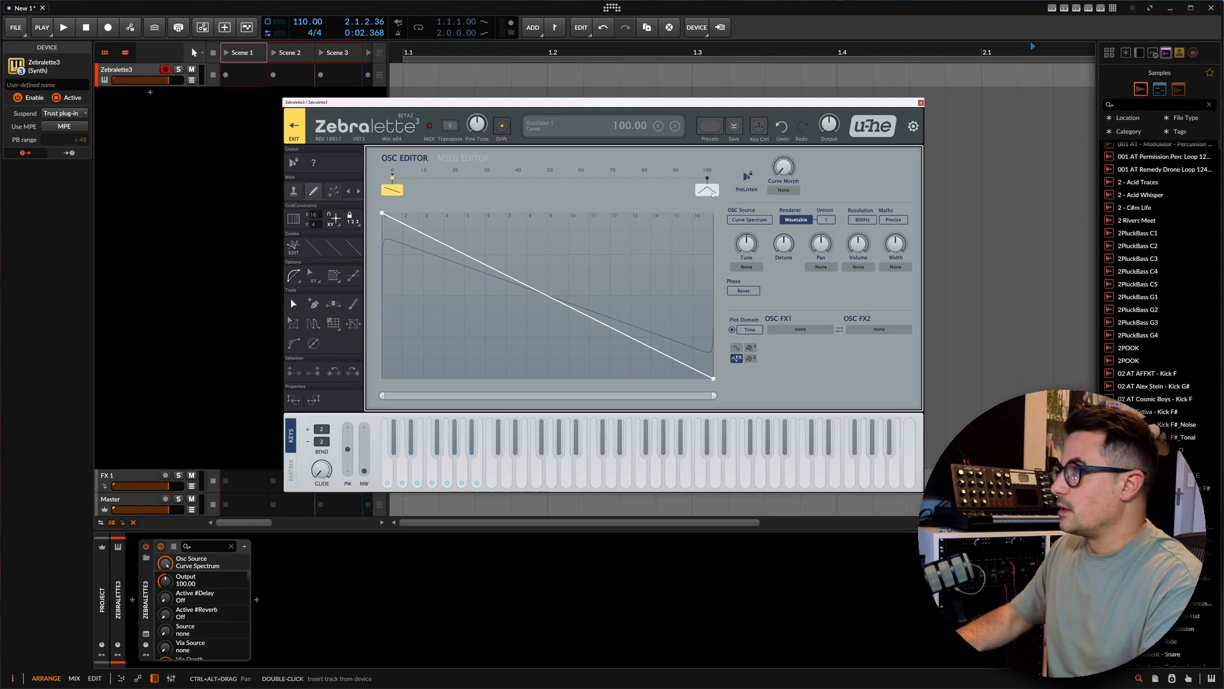
{"action": "left_click", "coordinate": [750, 220]}
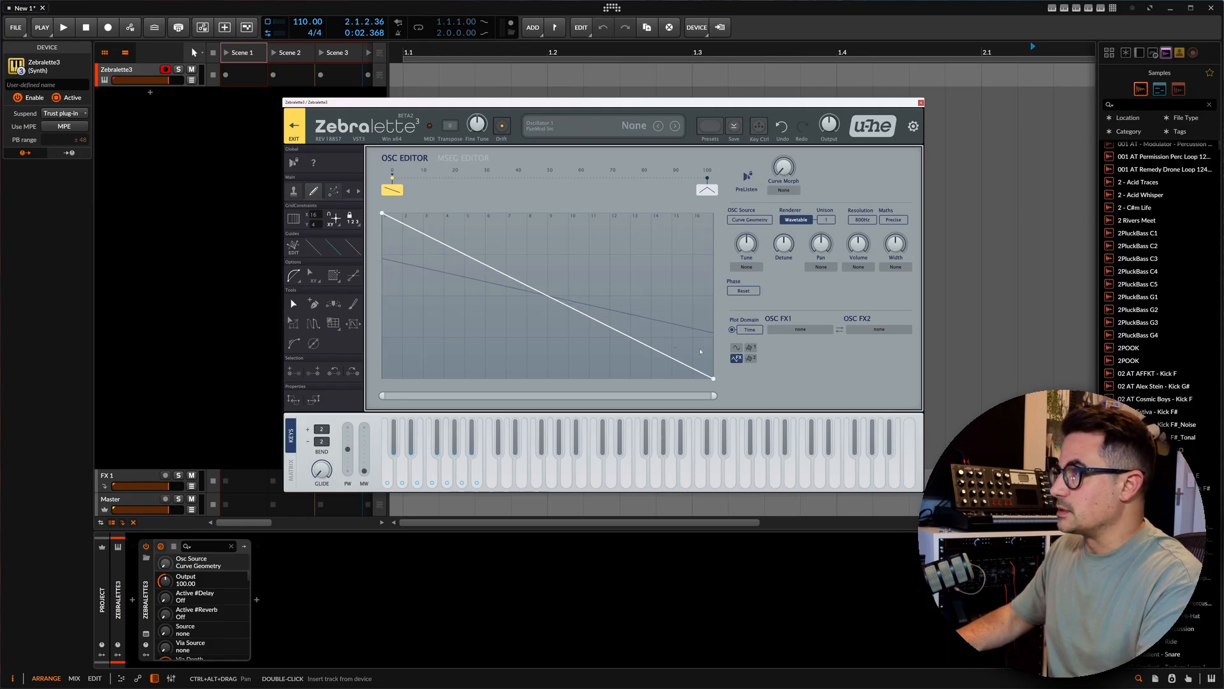
{"action": "mouse_move", "coordinate": [713, 379]}
{"action": "left_mouse_down"}
{"action": "mouse_move", "coordinate": [713, 213]}
{"action": "mouse_move", "coordinate": [730, 465]}
{"action": "mouse_move", "coordinate": [716, 383]}
{"action": "left_mouse_up"}
{"action": "left_click_drag", "start_coordinate": [382, 213], "coordinate": [375, 173]}
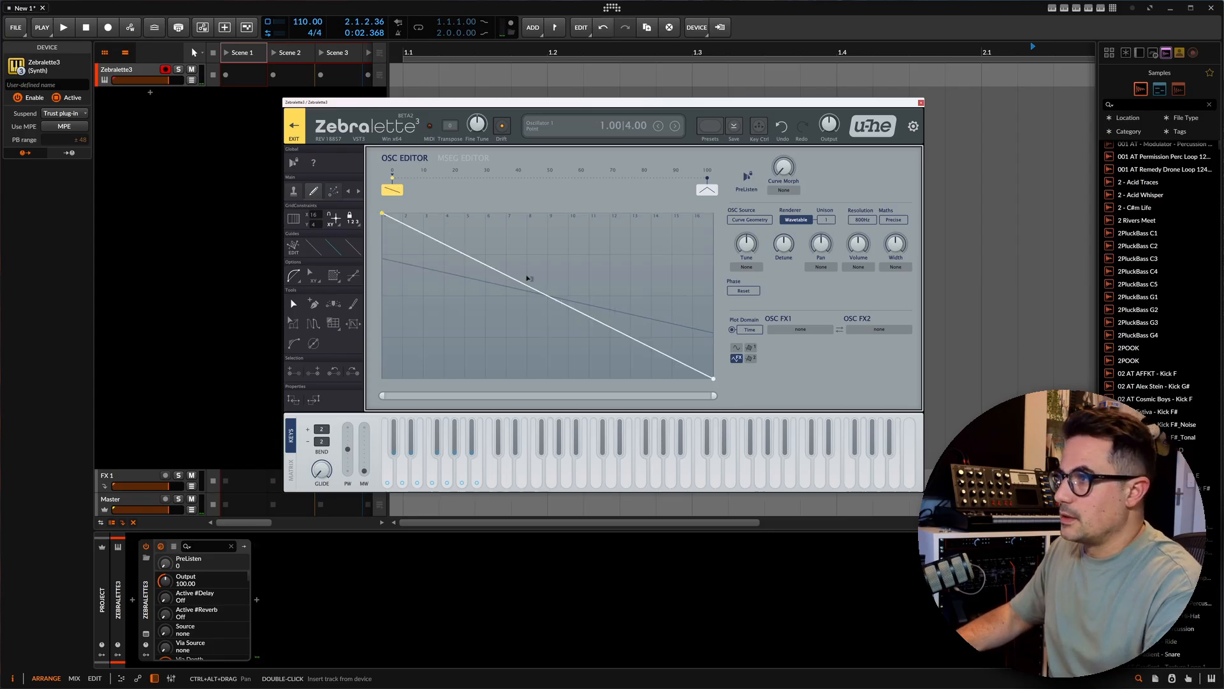
Step: Add two points to shape the saw curve into a square step, and narrow its high part to the first grid division
{"action": "left_click_drag", "start_coordinate": [528, 278], "coordinate": [548, 213]}
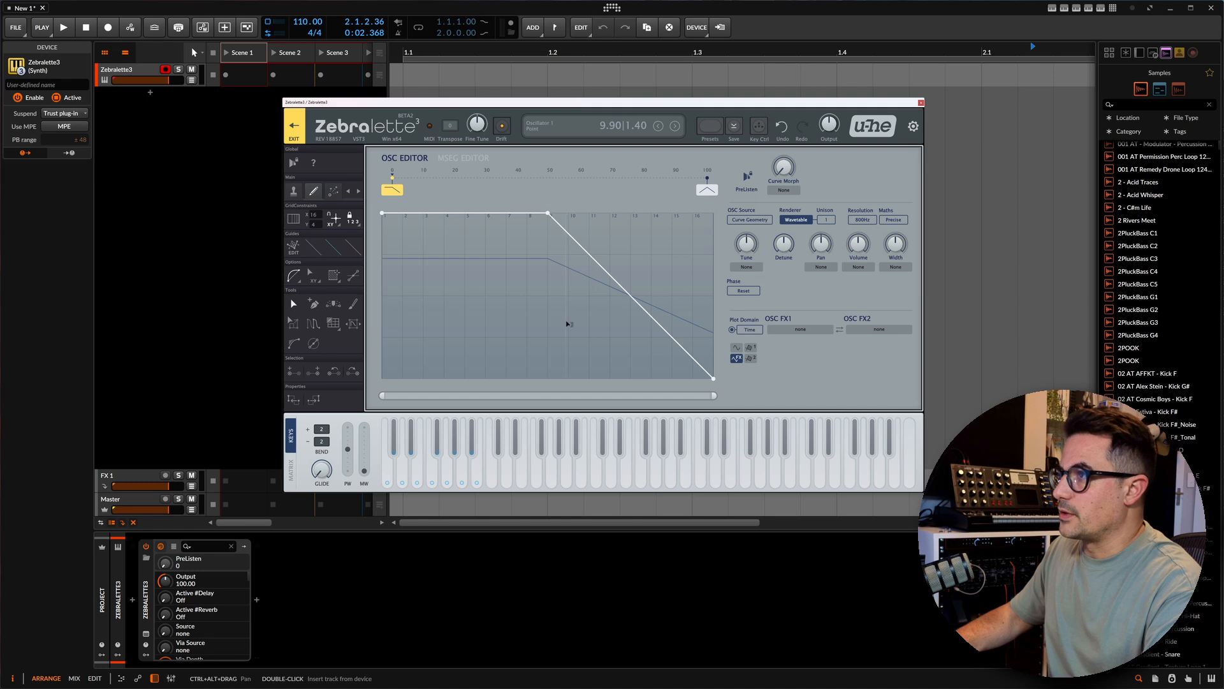
{"action": "left_click_drag", "start_coordinate": [568, 324], "coordinate": [552, 429]}
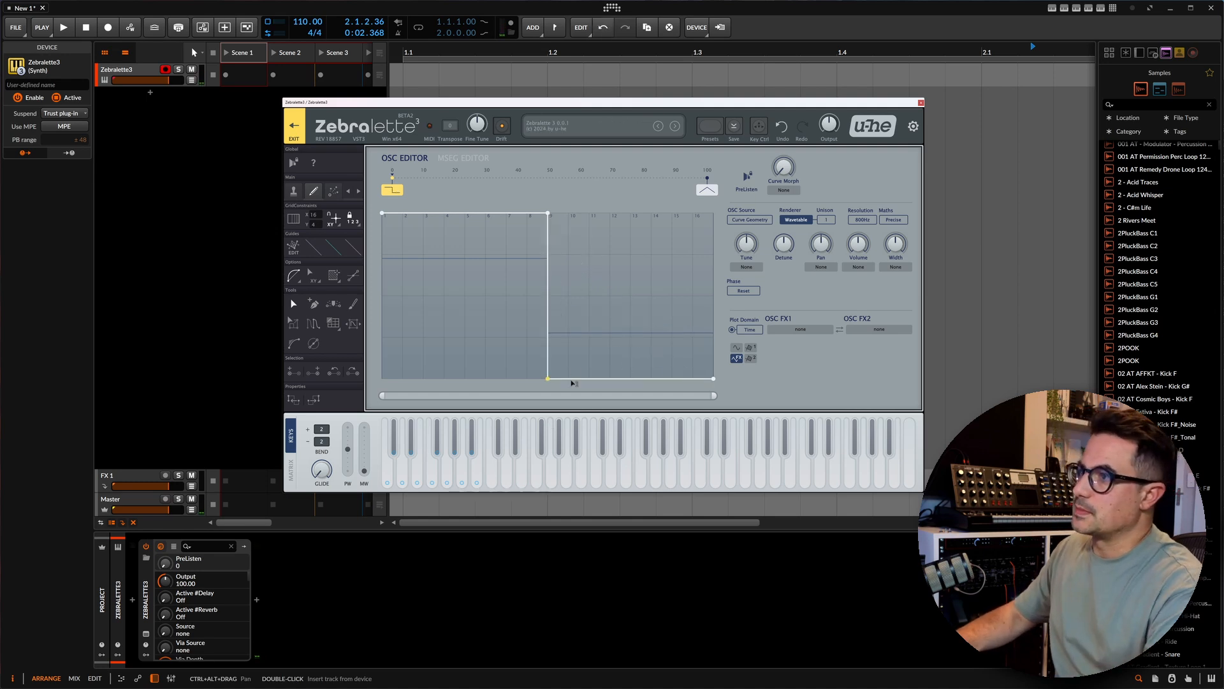
{"action": "left_click_drag", "start_coordinate": [547, 380], "coordinate": [403, 384]}
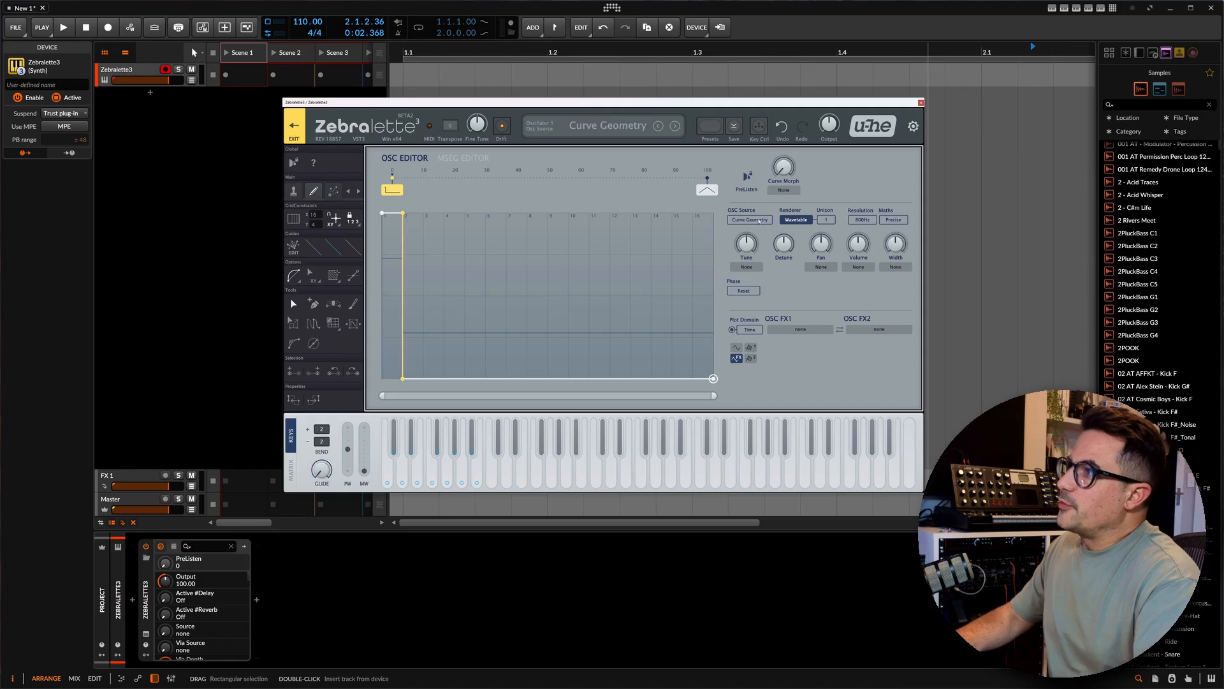
Step: Set the source to Curve Spectrum, switch the editor to the denser non-uniform grid, and widen the step to position 2.00
{"action": "scroll", "coordinate": [759, 220], "scroll_direction": "down", "scroll_amount": 1}
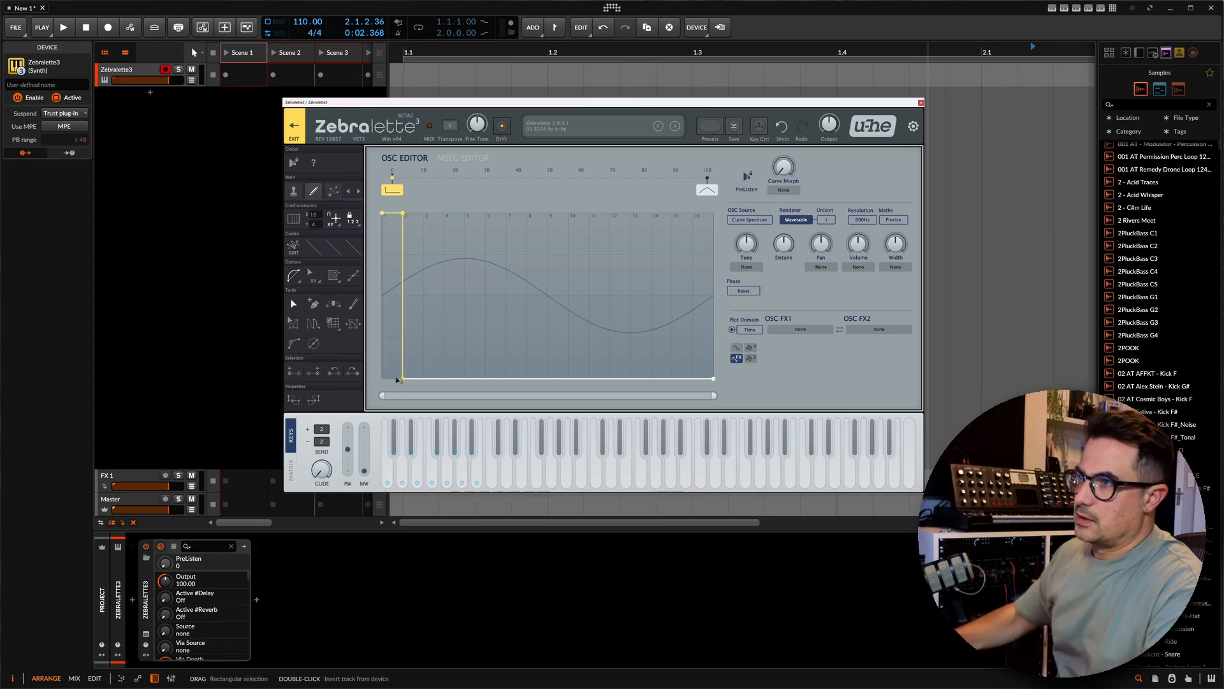
{"action": "left_click", "coordinate": [293, 219]}
{"action": "left_click_drag", "start_coordinate": [400, 217], "coordinate": [419, 213]}
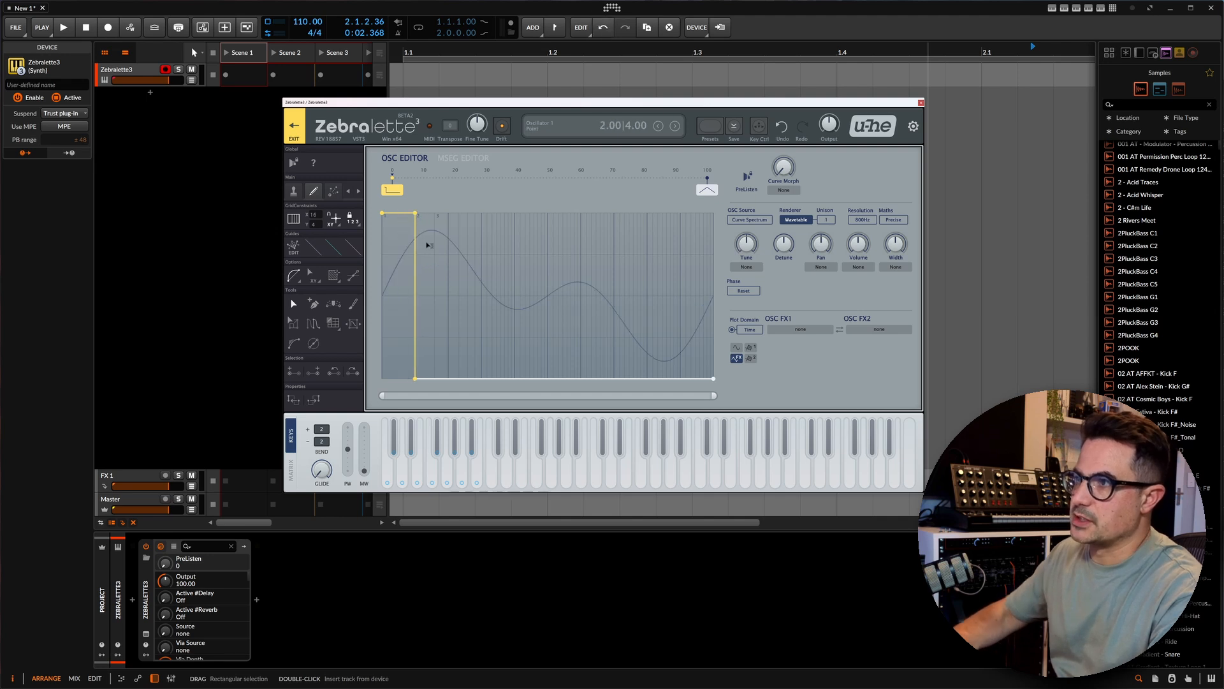
Step: Narrow the spectrum step again and delete its two inner points to restore the straight descending line
{"action": "left_click_drag", "start_coordinate": [415, 213], "coordinate": [406, 237]}
{"action": "double_click", "coordinate": [402, 378]}
{"action": "double_click", "coordinate": [401, 213]}
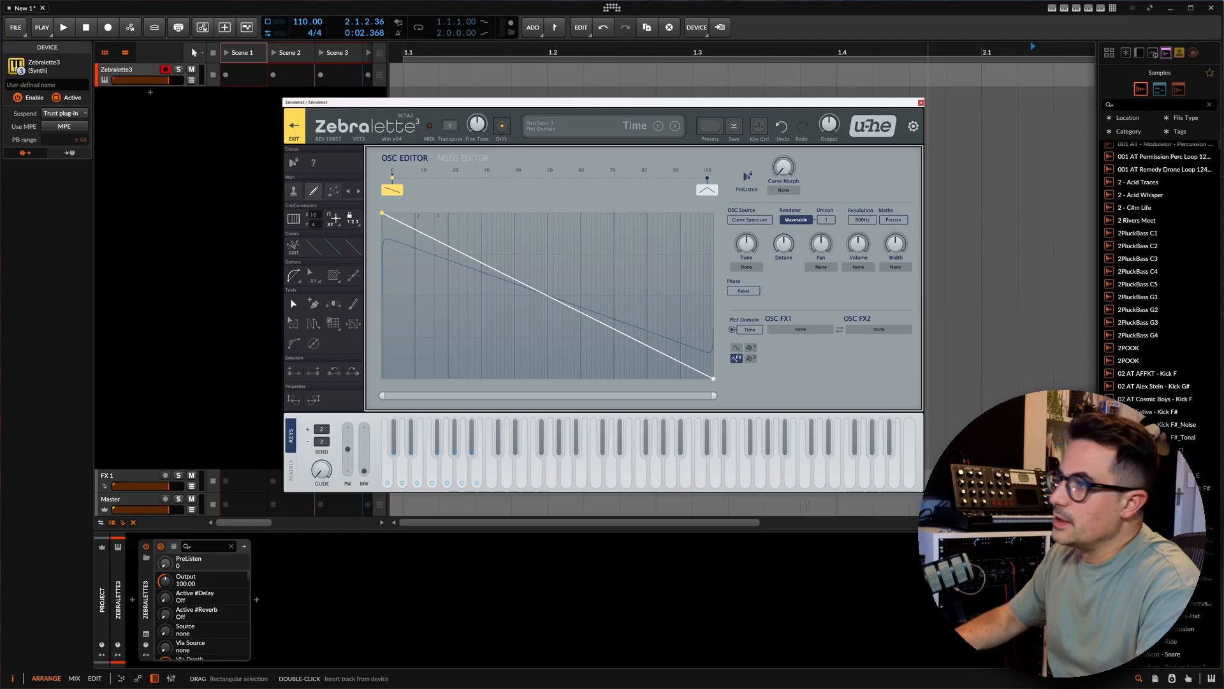
Step: Try different positions for the spectrum curve's end point, raising it and shifting it to 896.00|0.00, and return it to 1024.00|0.00
{"action": "left_click_drag", "start_coordinate": [713, 378], "coordinate": [717, 339]}
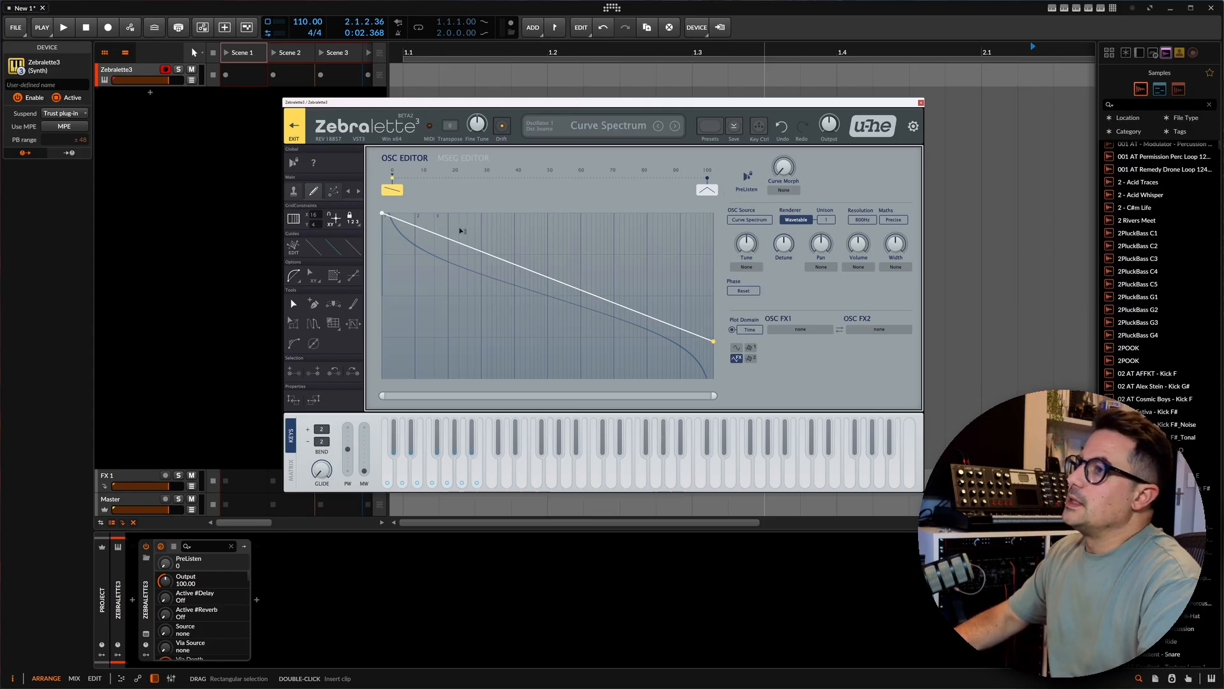
{"action": "left_click_drag", "start_coordinate": [714, 341], "coordinate": [713, 378]}
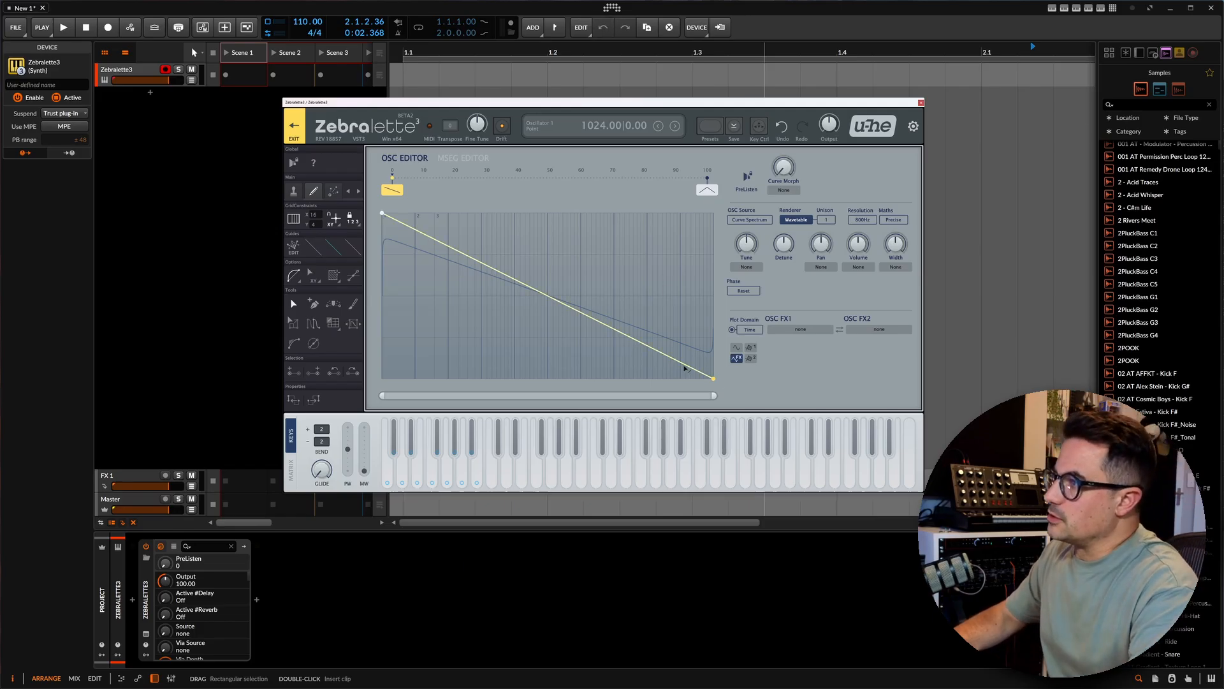
{"action": "left_click_drag", "start_coordinate": [685, 349], "coordinate": [707, 380]}
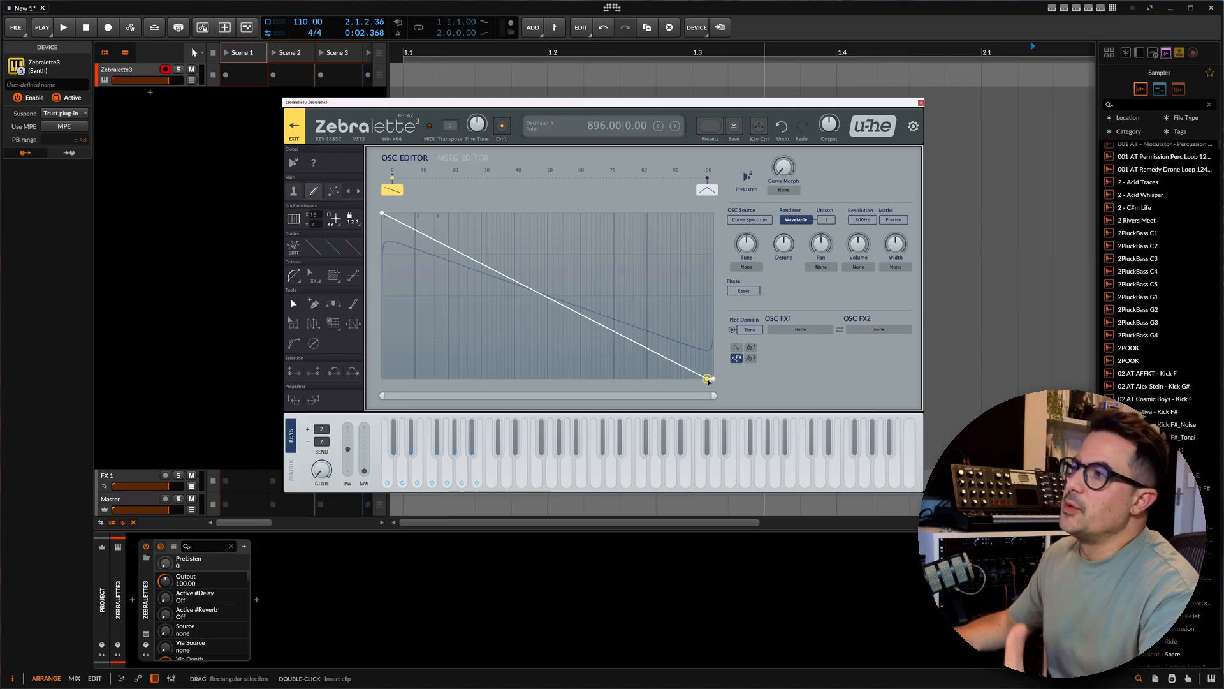
{"action": "left_click_drag", "start_coordinate": [708, 380], "coordinate": [667, 411]}
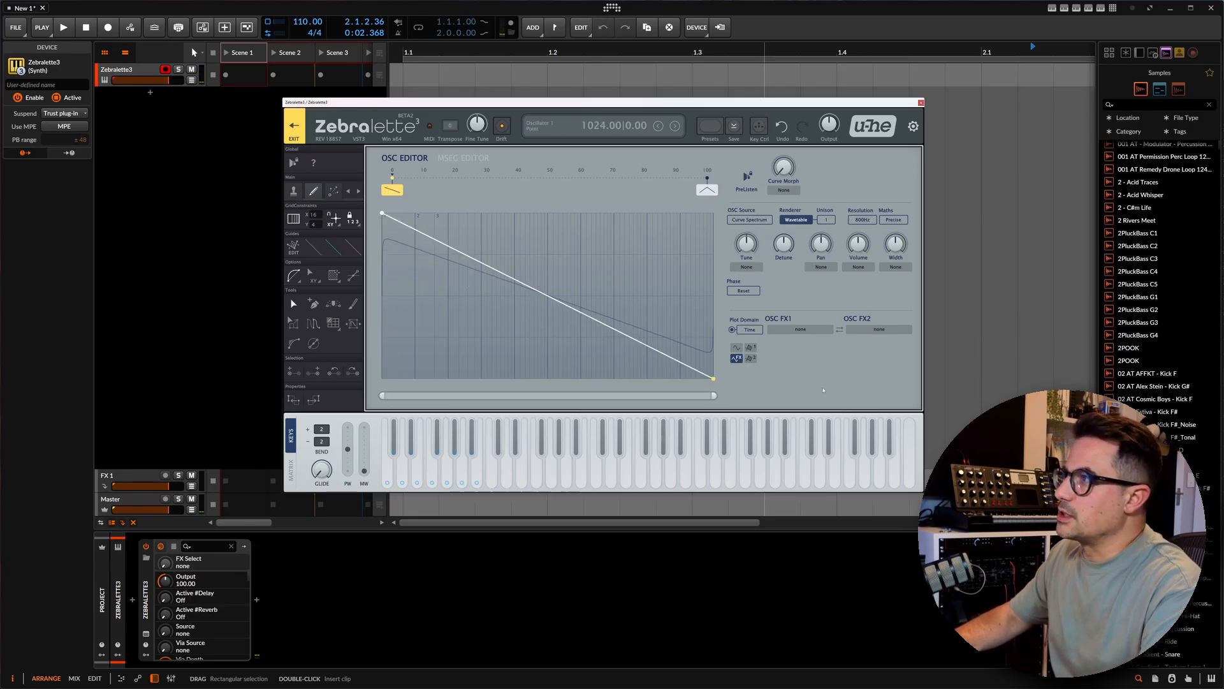
Step: Load the Filter effect in OSC FX1, raise its Frequency to 100, and change its type to Highpass
{"action": "left_click", "coordinate": [813, 334]}
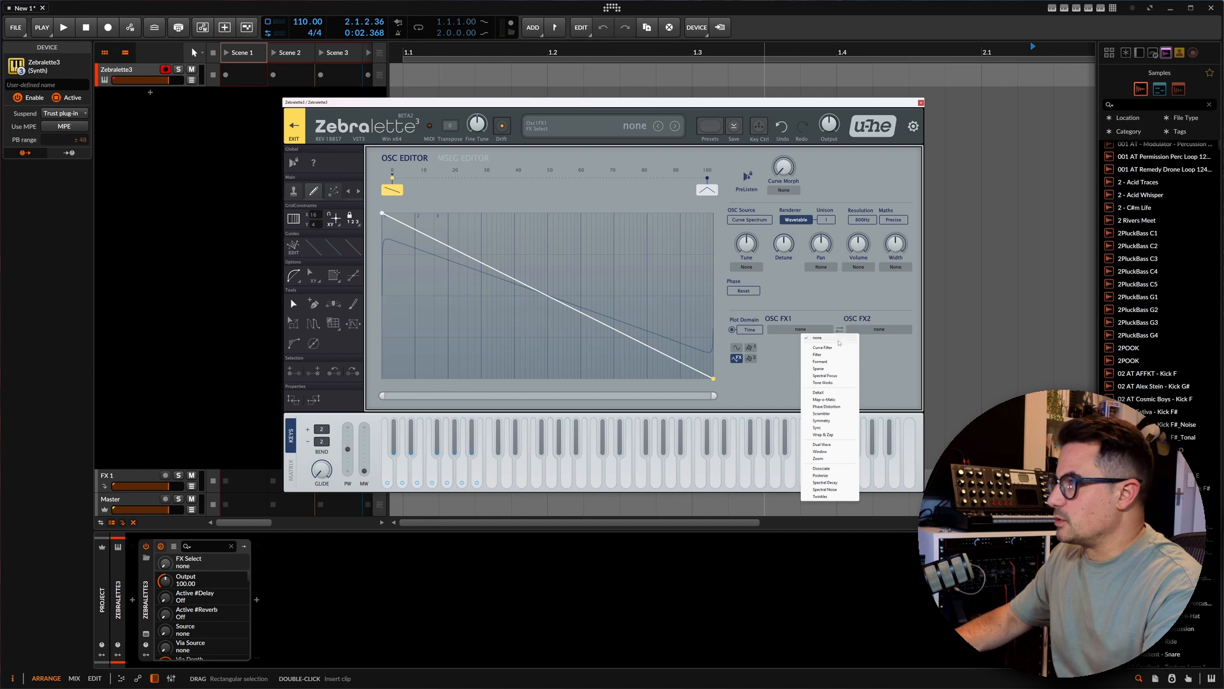
{"action": "left_click", "coordinate": [829, 361]}
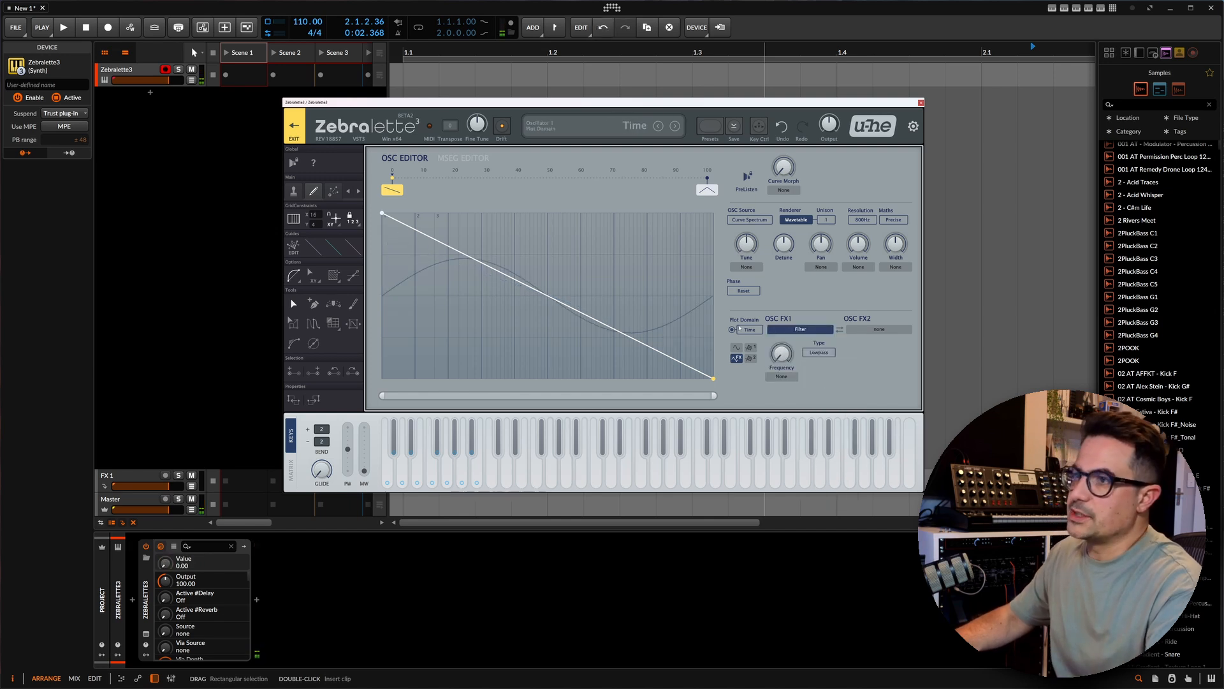
{"action": "left_click_drag", "start_coordinate": [782, 355], "coordinate": [789, 342]}
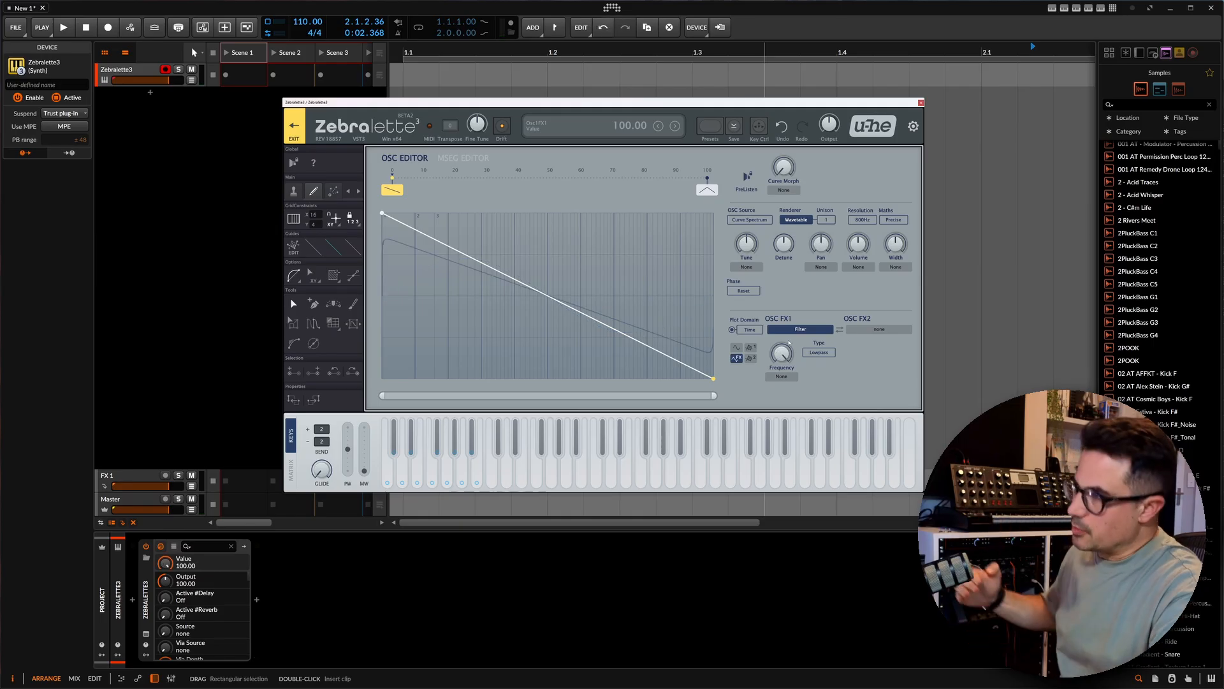
{"action": "left_click", "coordinate": [819, 352]}
{"action": "left_click", "coordinate": [823, 362]}
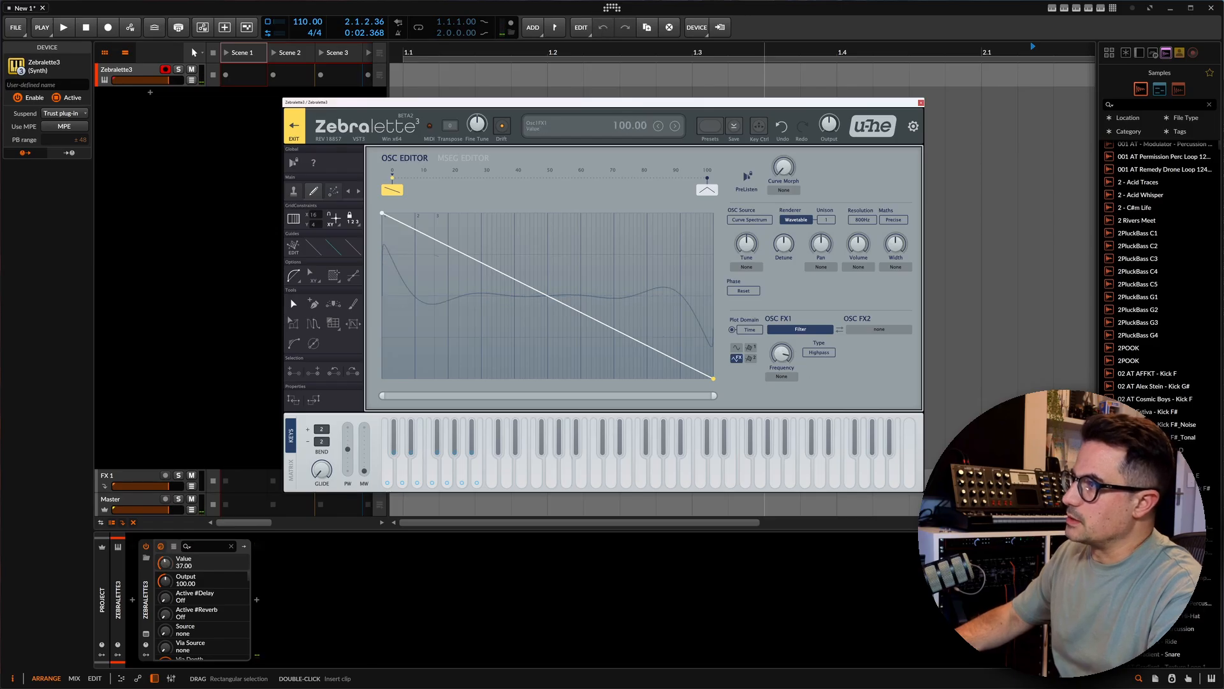
Step: Replace the OSC FX1 effect with Curve Filter and sweep its Frequency
{"action": "left_click", "coordinate": [801, 330]}
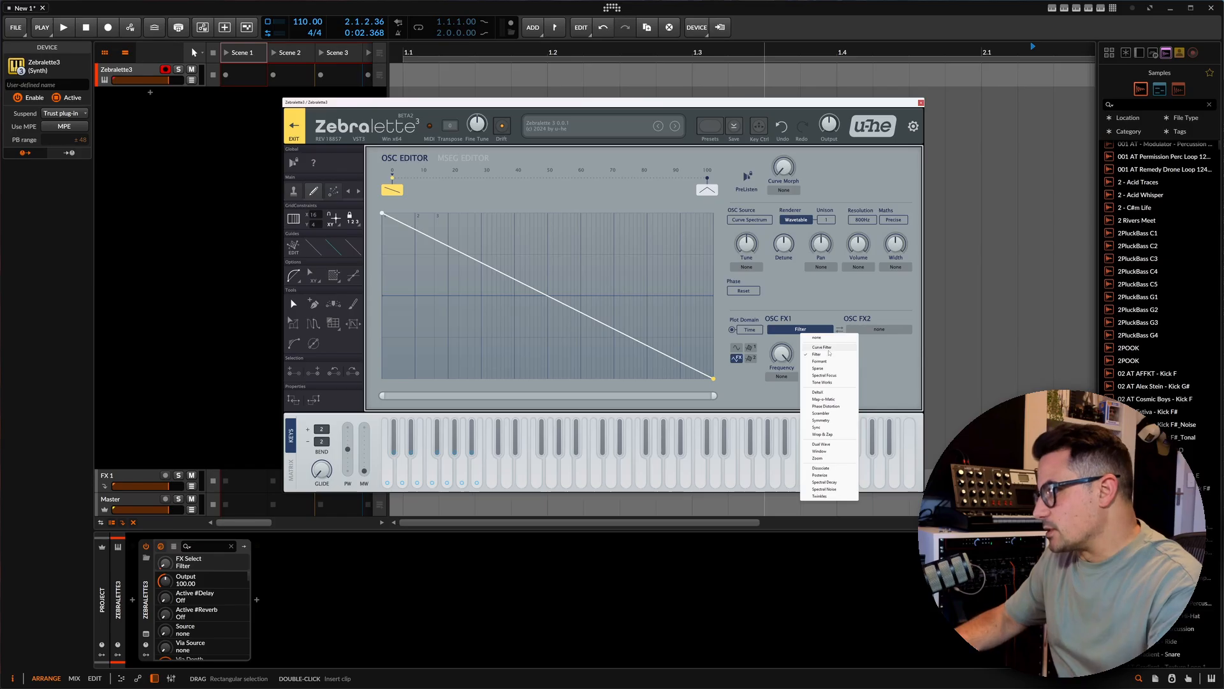
{"action": "left_click", "coordinate": [822, 347]}
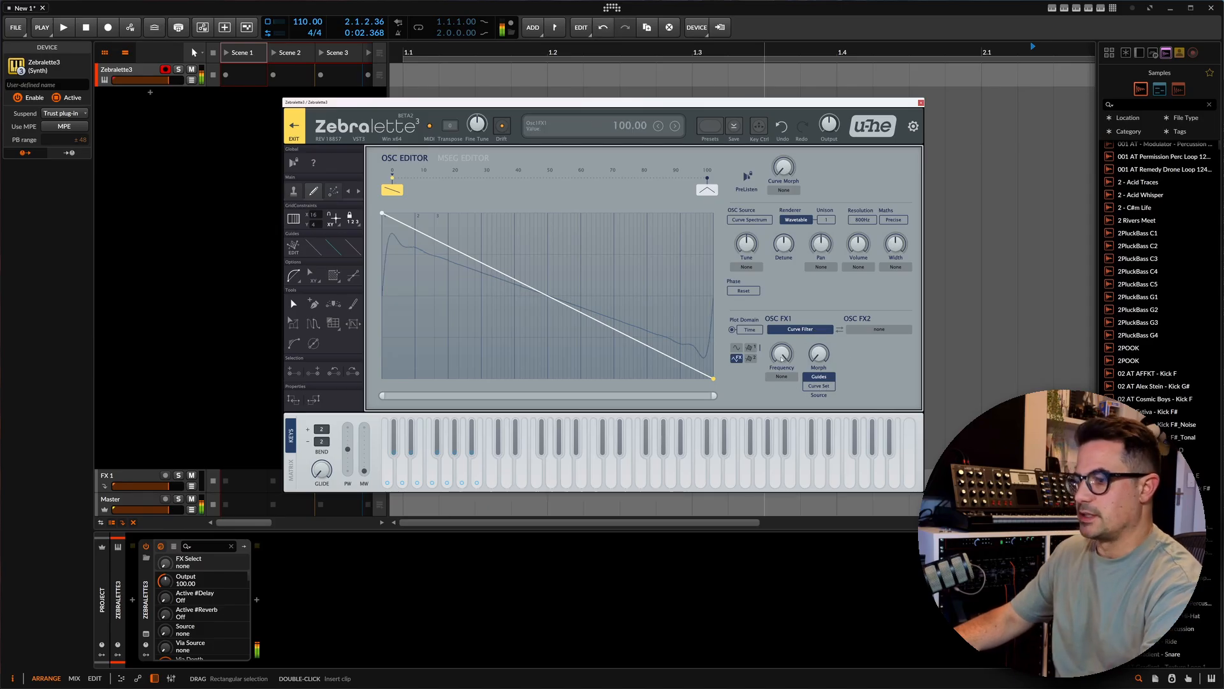
{"action": "left_click_drag", "start_coordinate": [782, 359], "coordinate": [782, 472]}
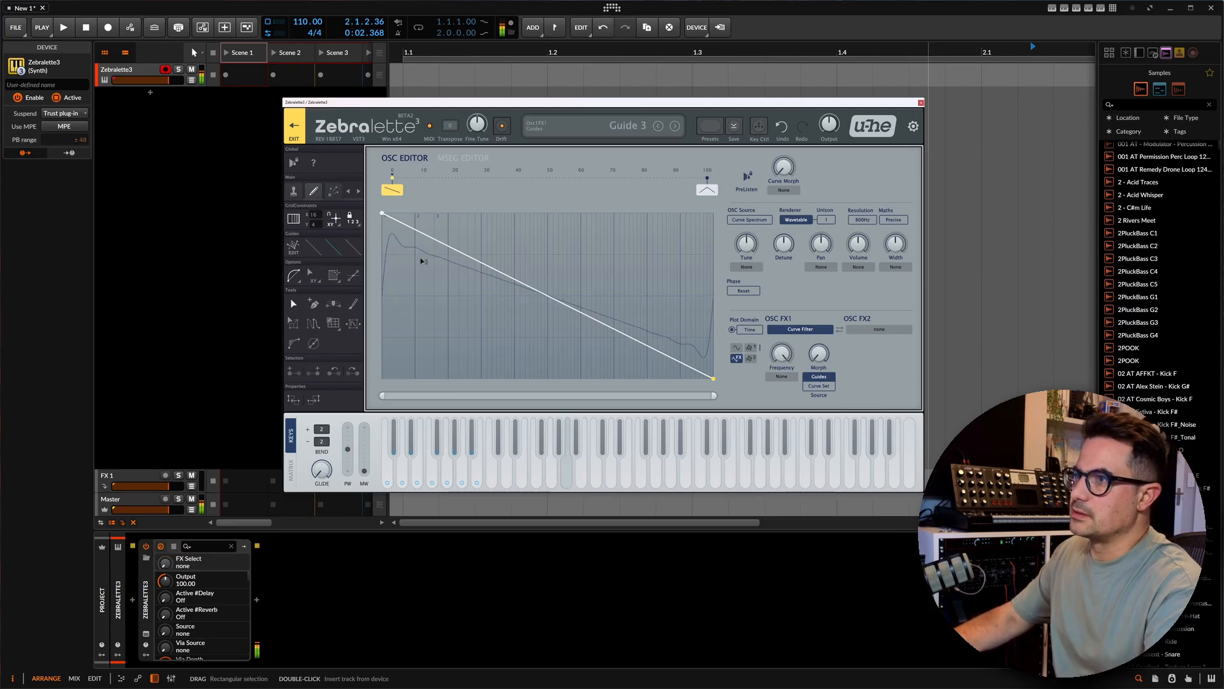
Step: Edit the Guide 1 curve, adding a point at about 256.00|4.00 and bending the final segment outward into a rounded drop
{"action": "left_click", "coordinate": [331, 252]}
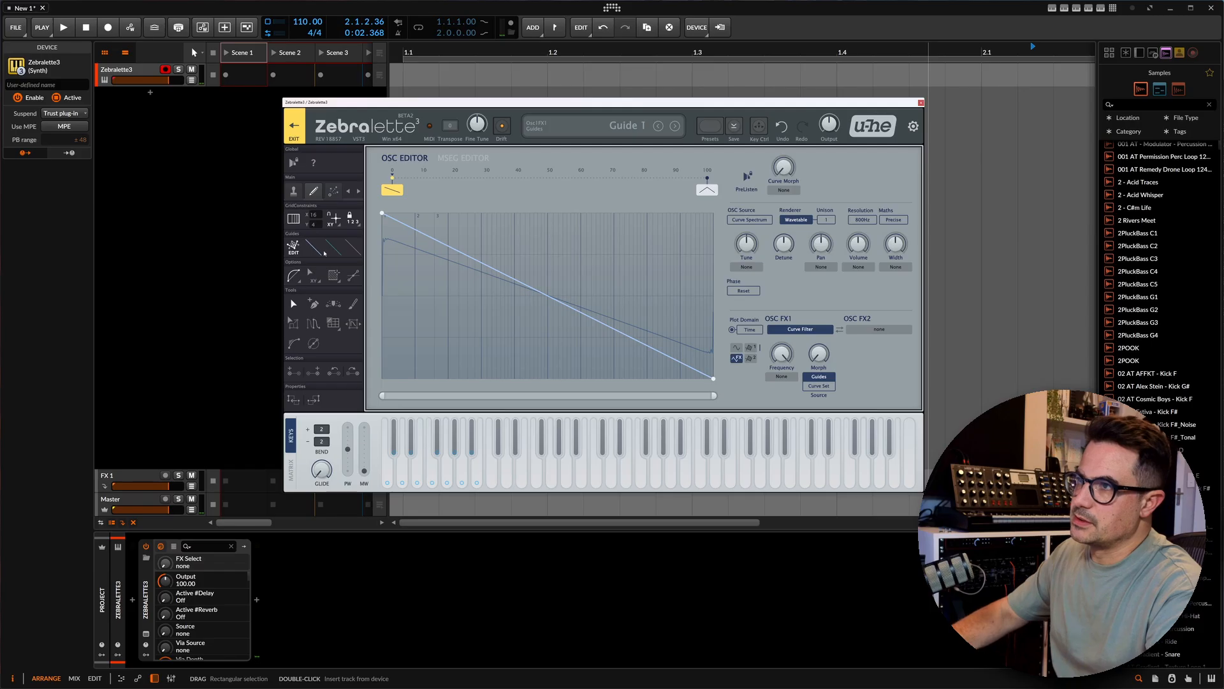
{"action": "left_click_drag", "start_coordinate": [622, 332], "coordinate": [647, 204]}
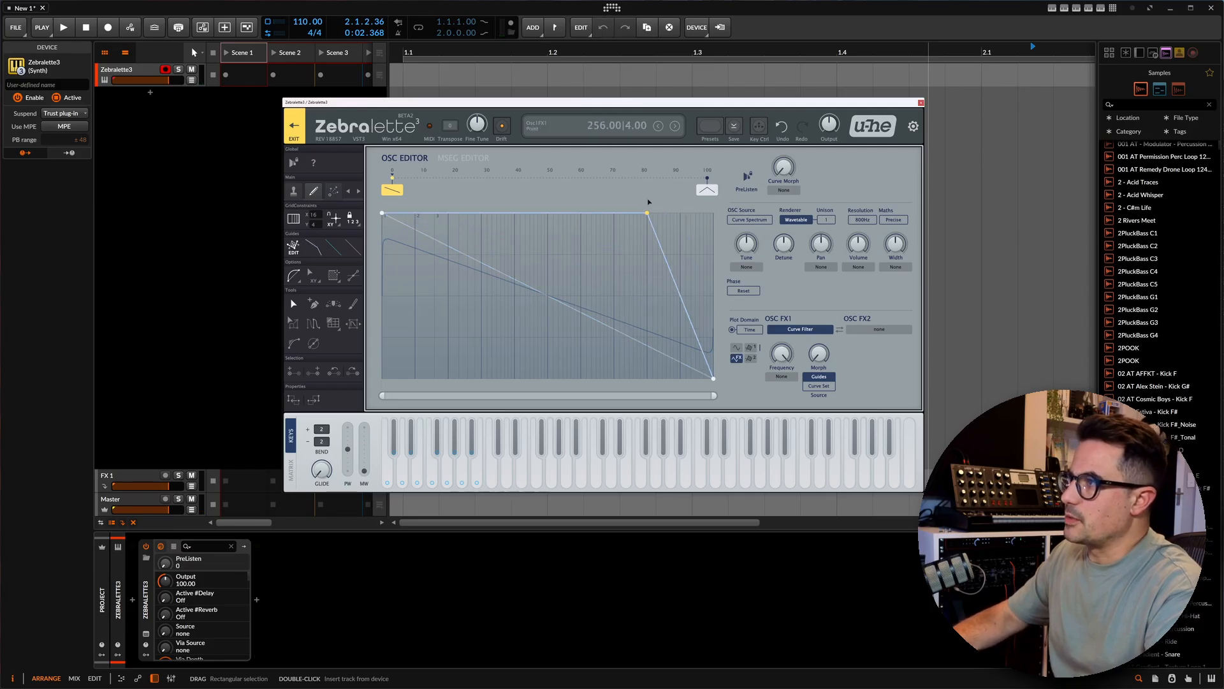
{"action": "left_click_drag", "start_coordinate": [691, 322], "coordinate": [711, 265]}
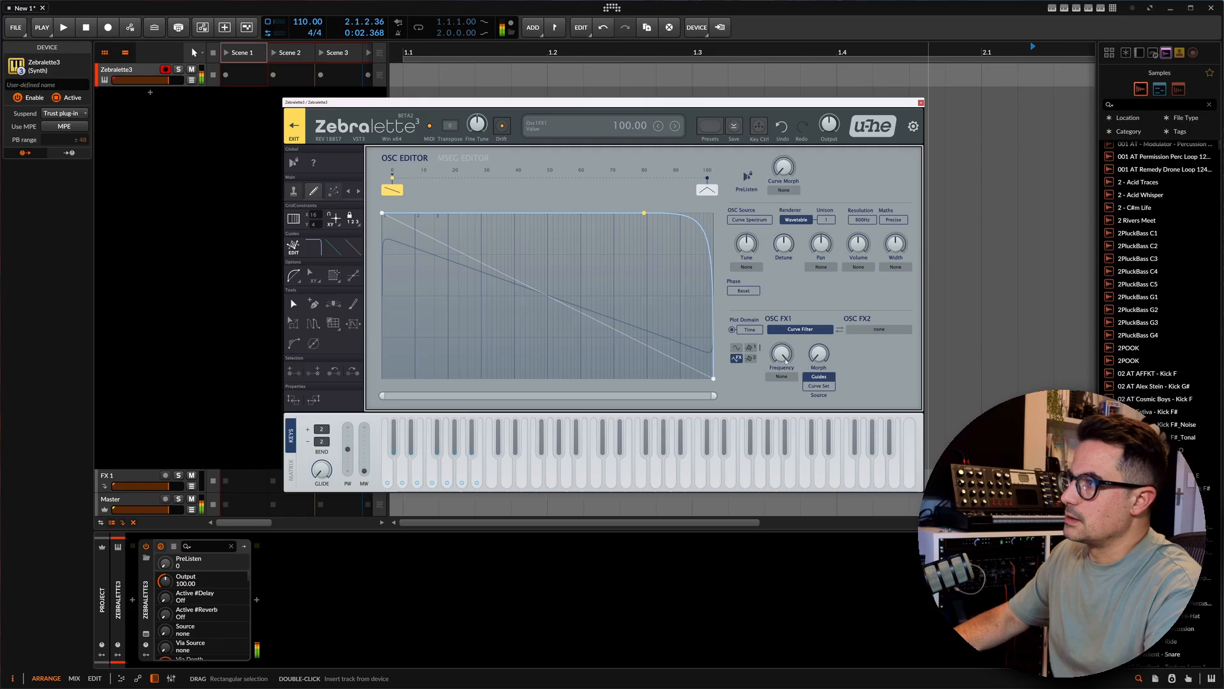
Step: Sweep the Curve Filter's Frequency, moving the upper Guide 1 point to about the middle of the curve between sweeps
{"action": "left_click_drag", "start_coordinate": [785, 353], "coordinate": [791, 328]}
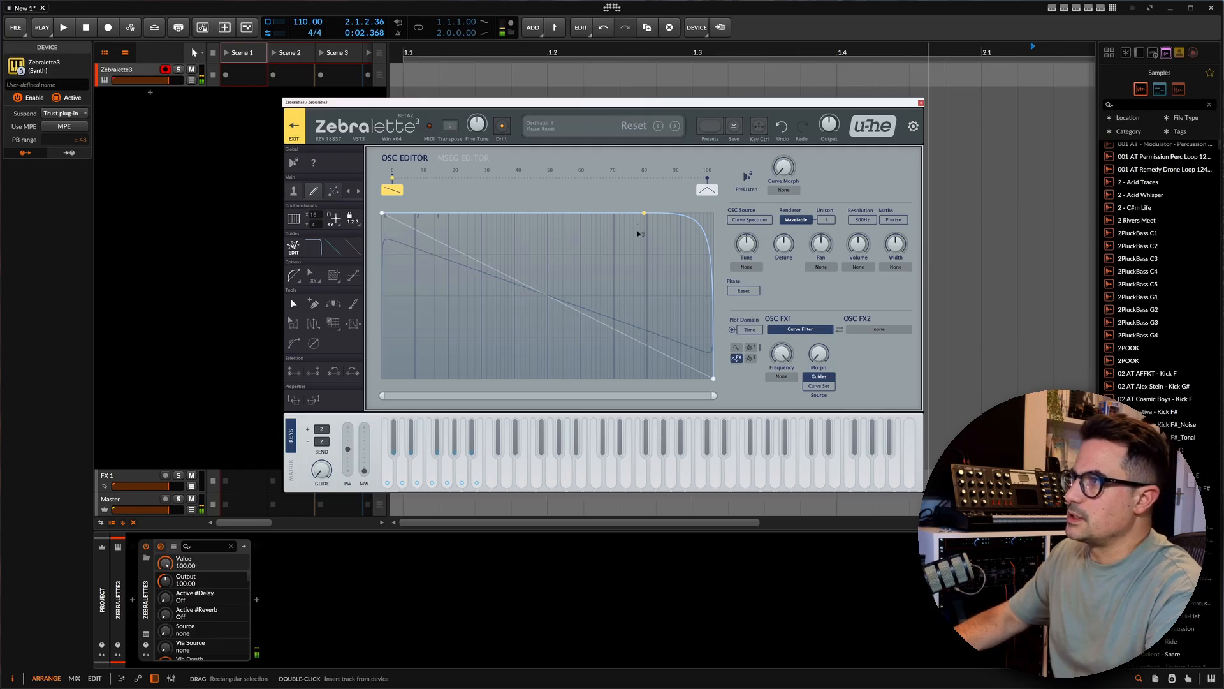
{"action": "left_click_drag", "start_coordinate": [645, 211], "coordinate": [546, 201]}
{"action": "left_click_drag", "start_coordinate": [783, 353], "coordinate": [793, 330]}
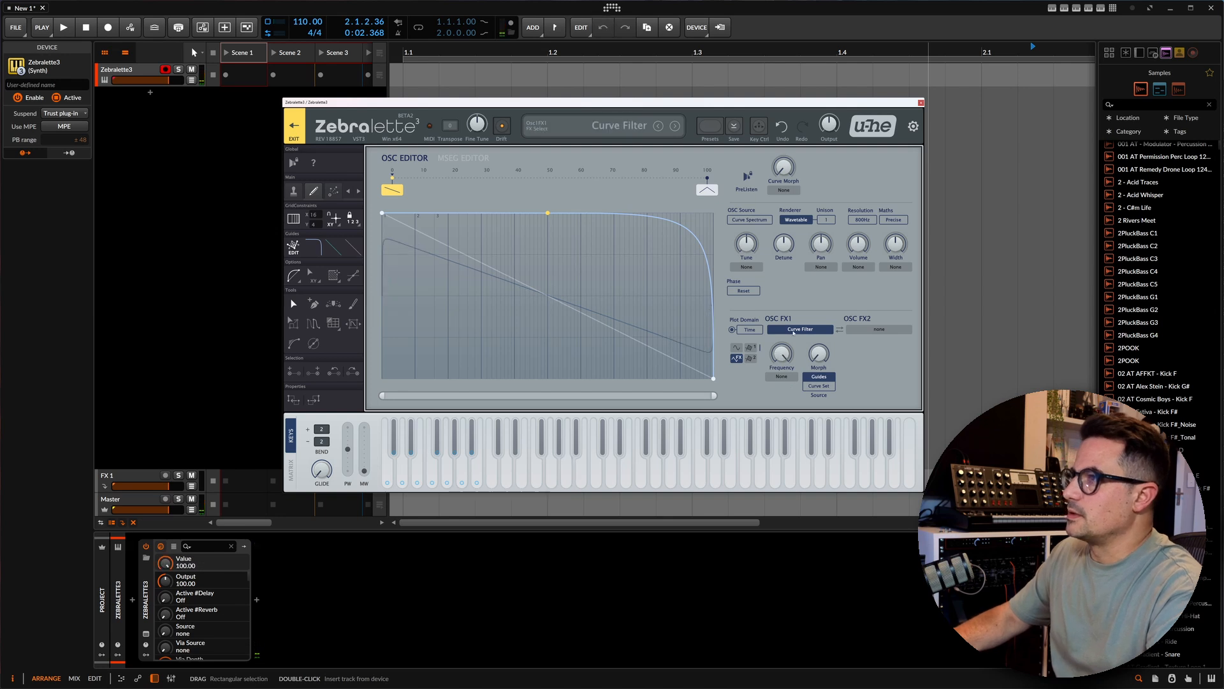
Step: Add points to the first half of Guide 1 to form a full-height zigzag, and sweep the Curve Filter's Frequency through it
{"action": "double_click", "coordinate": [447, 215]}
{"action": "left_click_drag", "start_coordinate": [448, 214], "coordinate": [481, 379]}
{"action": "double_click", "coordinate": [468, 242]}
{"action": "double_click", "coordinate": [523, 220]}
{"action": "left_click_drag", "start_coordinate": [523, 220], "coordinate": [545, 379]}
{"action": "double_click", "coordinate": [510, 323]}
{"action": "left_click_drag", "start_coordinate": [510, 323], "coordinate": [515, 213]}
{"action": "left_click_drag", "start_coordinate": [549, 381], "coordinate": [548, 379]}
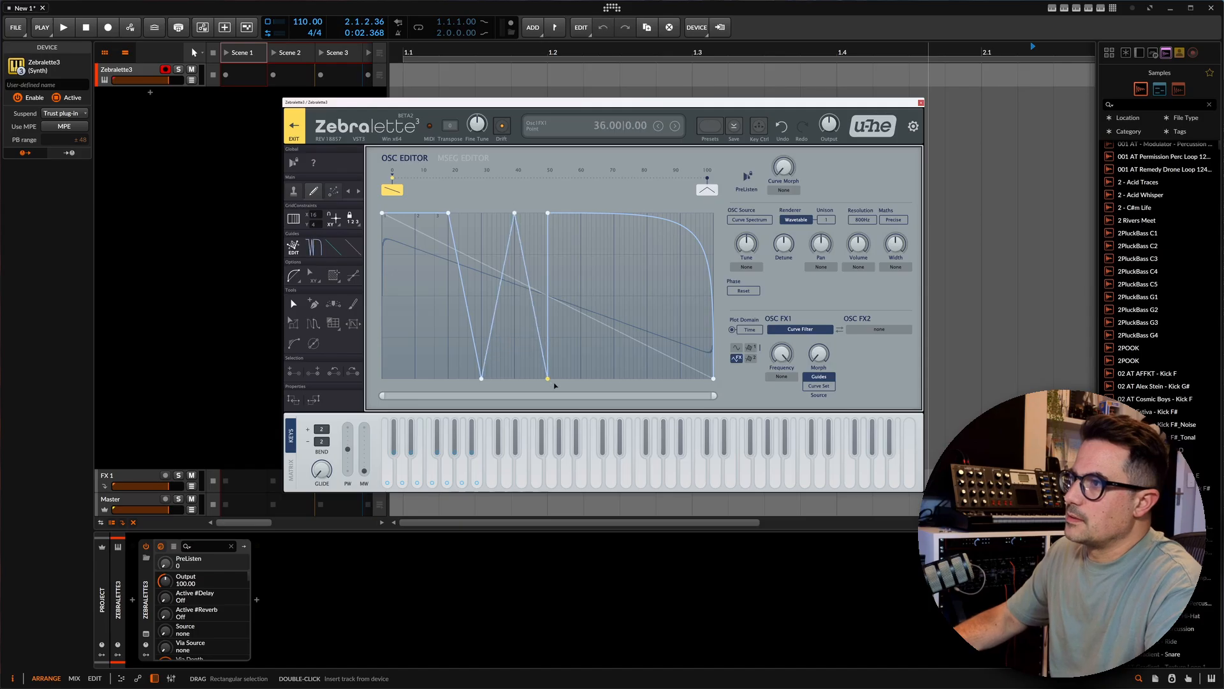
{"action": "left_click_drag", "start_coordinate": [782, 353], "coordinate": [782, 326]}
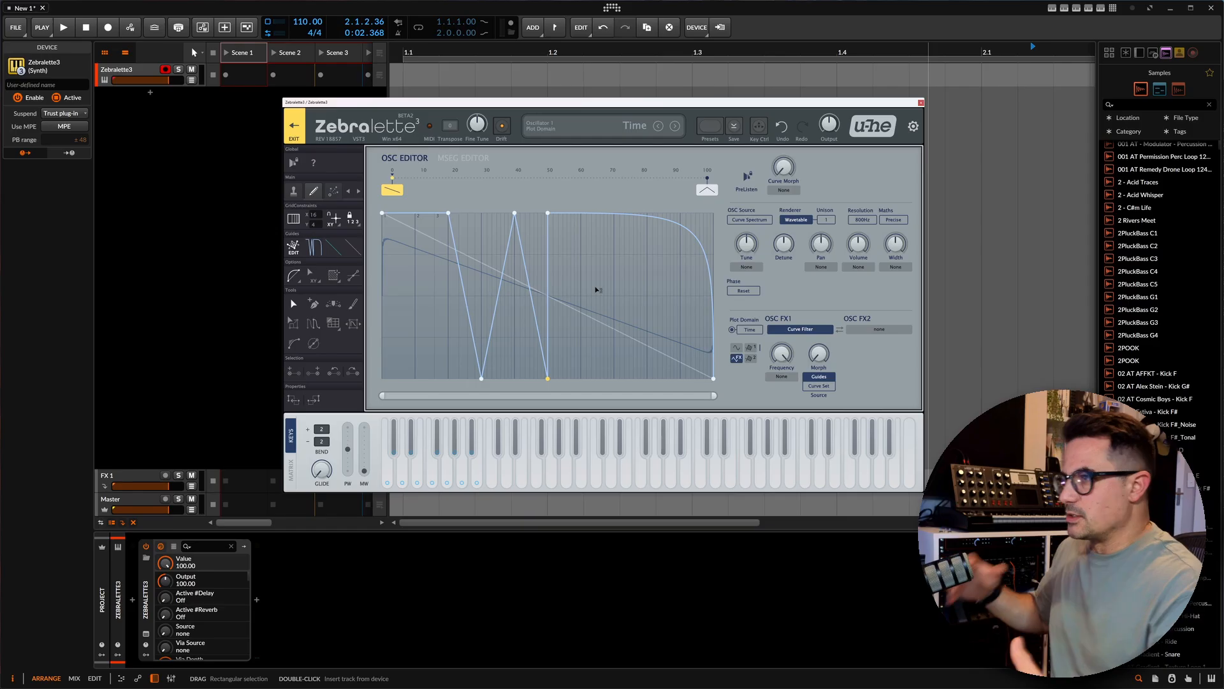
Step: Delete the zigzag points from Guide 1 and straighten the remaining segment into a diagonal line from start to end
{"action": "left_click_drag", "start_coordinate": [597, 205], "coordinate": [413, 440]}
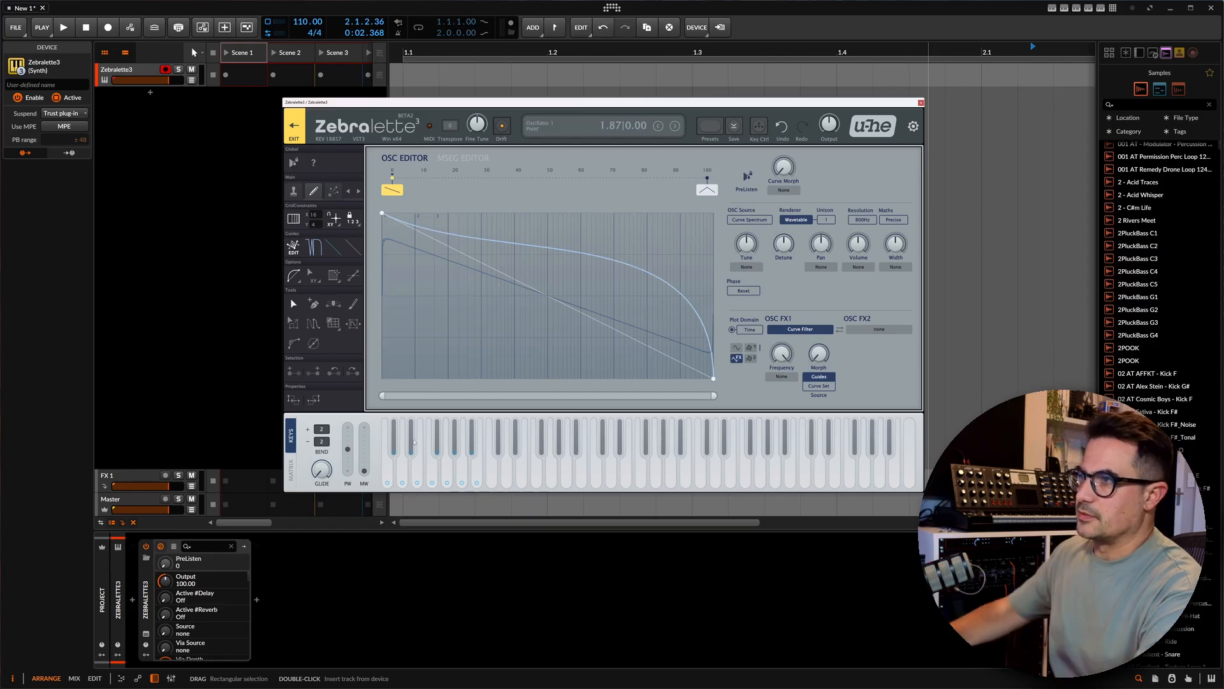
{"action": "key", "text": "Delete"}
{"action": "left_click_drag", "start_coordinate": [689, 301], "coordinate": [679, 343]}
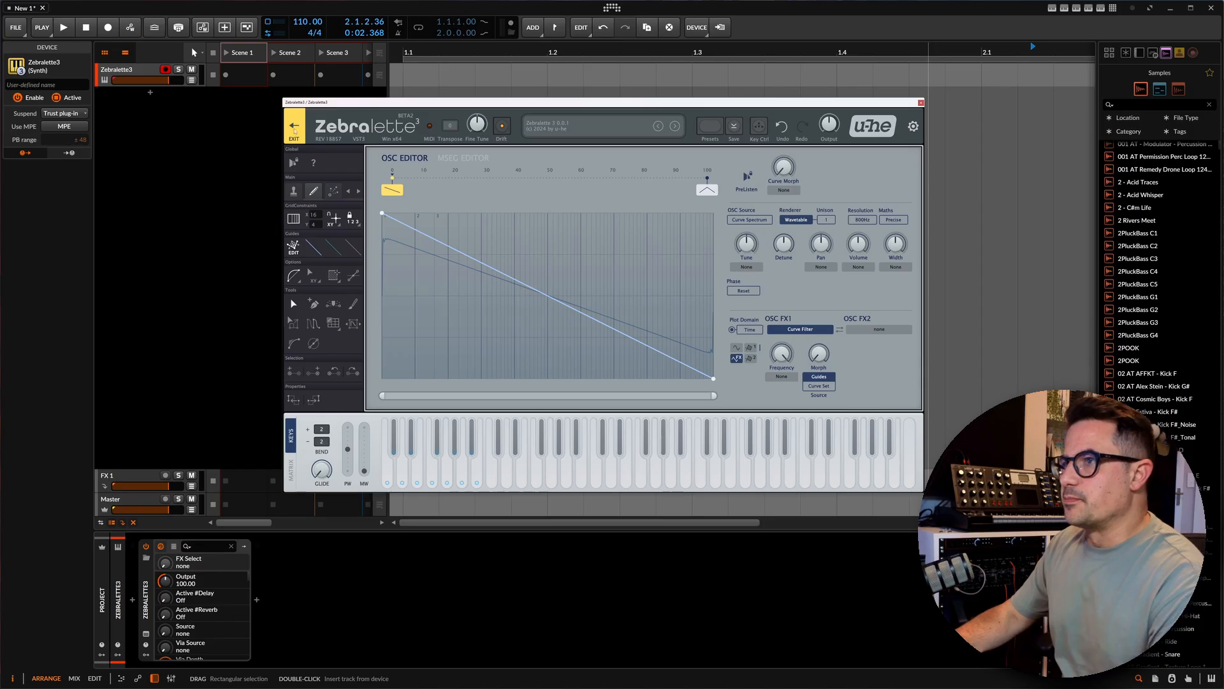
Step: Raise the spectrum curve's end point to just below the first horizontal grid line and set OSC FX1 to none
{"action": "left_click", "coordinate": [293, 219]}
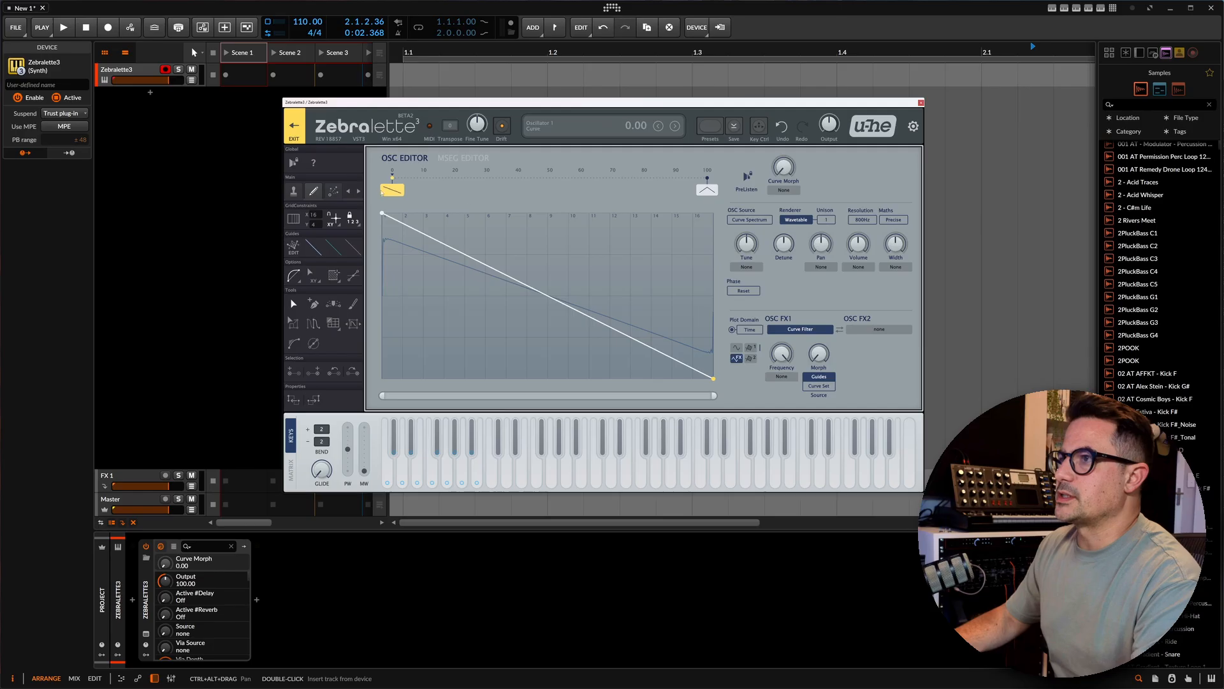
{"action": "left_click_drag", "start_coordinate": [713, 379], "coordinate": [726, 341]}
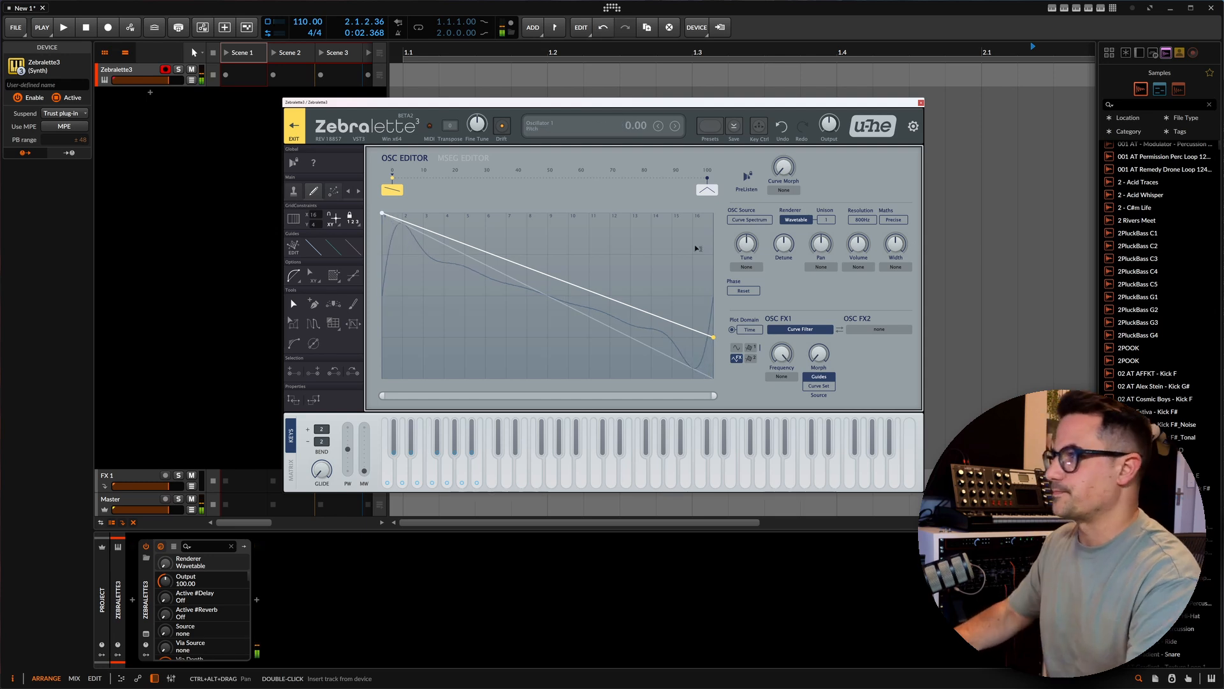
{"action": "left_click", "coordinate": [800, 329]}
{"action": "left_click", "coordinate": [787, 340]}
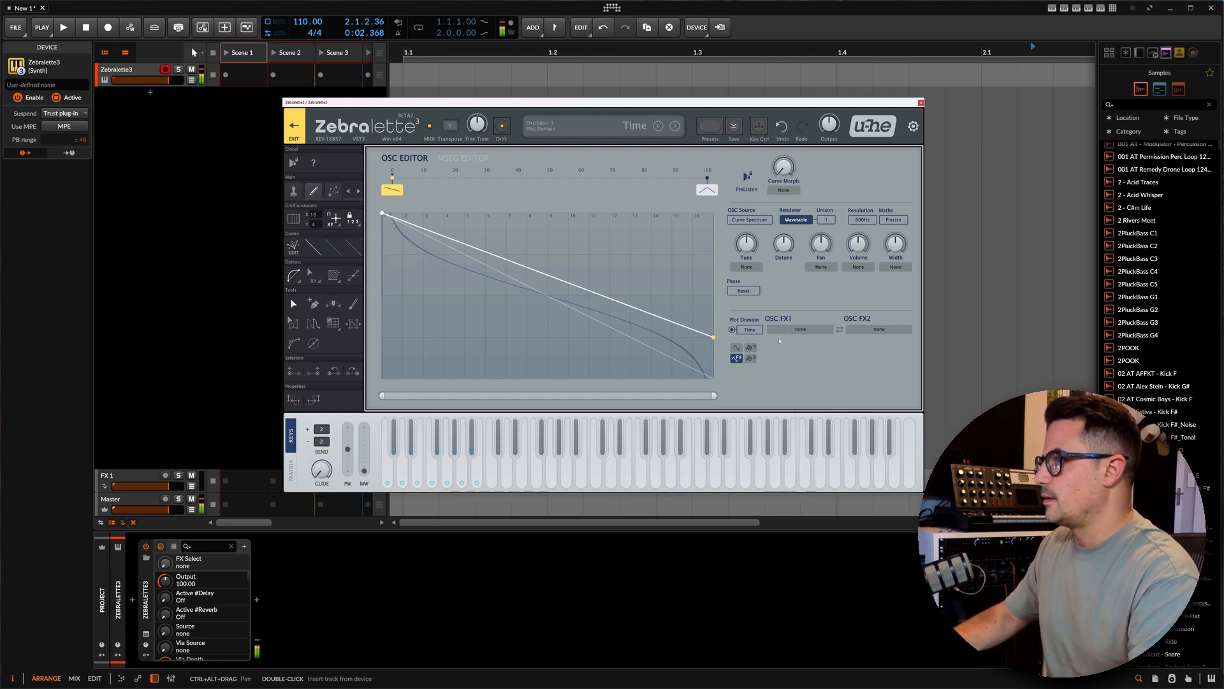
{"action": "left_click_drag", "start_coordinate": [713, 336], "coordinate": [713, 350]}
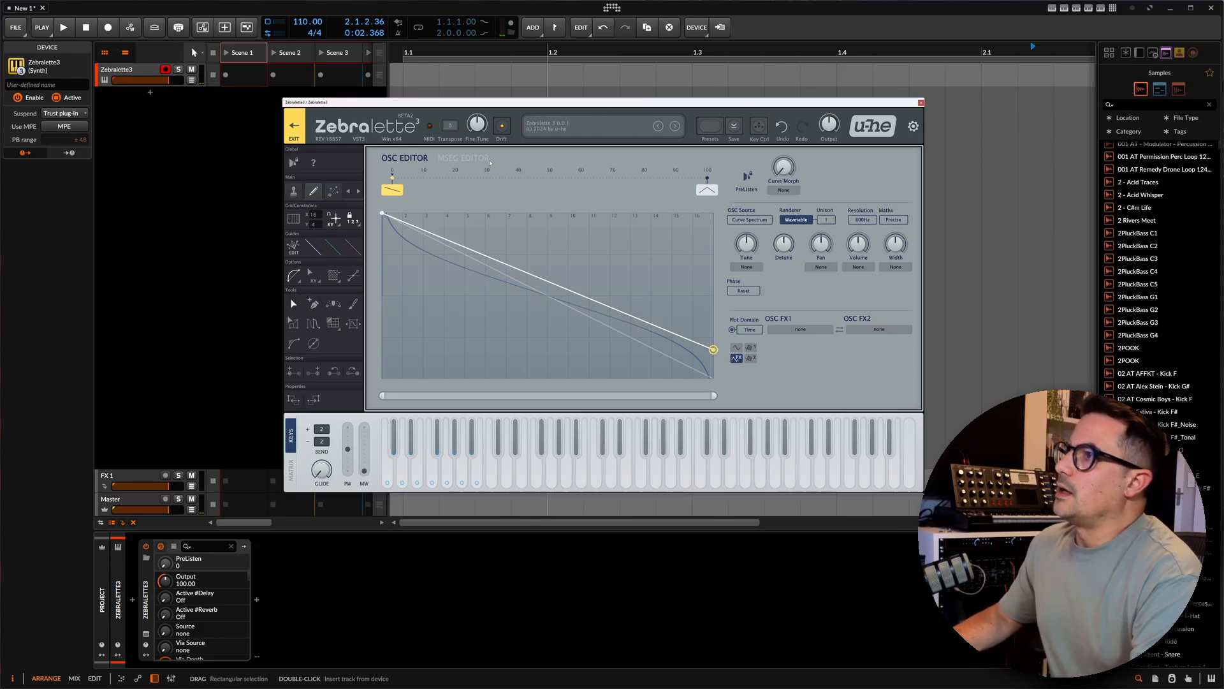
Step: Add a new curve to the curve set at about position 28
{"action": "left_click", "coordinate": [395, 192]}
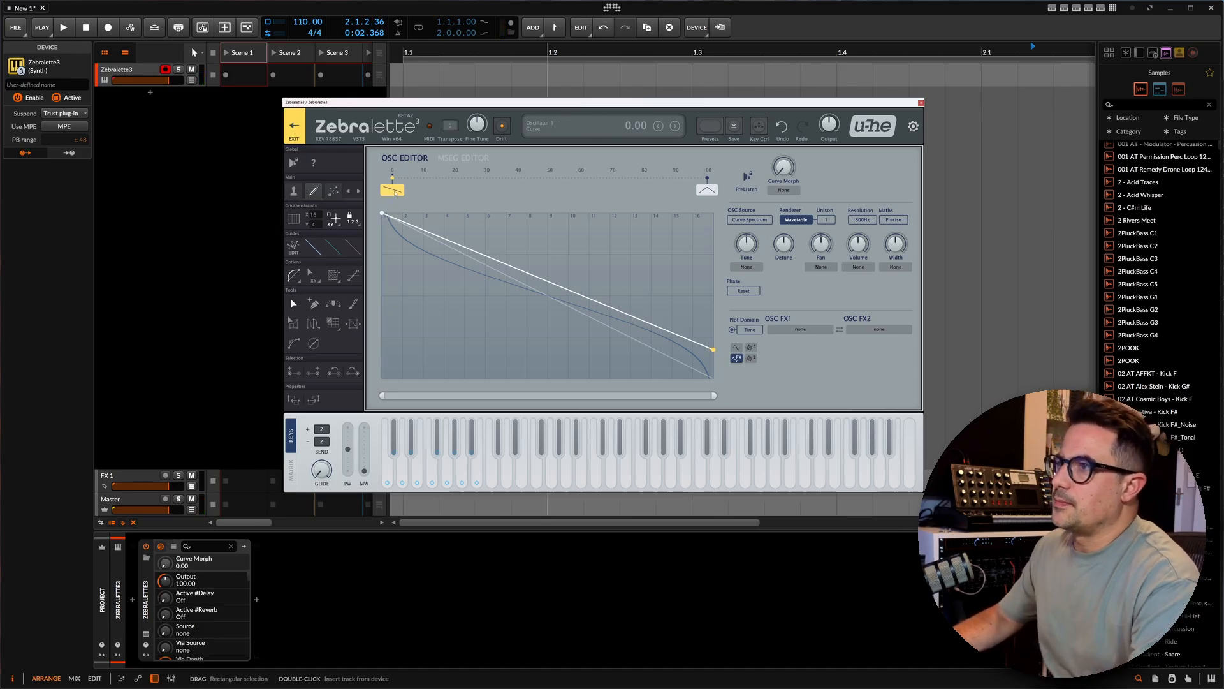
{"action": "right_click", "coordinate": [509, 180]}
{"action": "left_click_drag", "start_coordinate": [392, 190], "coordinate": [343, 169]}
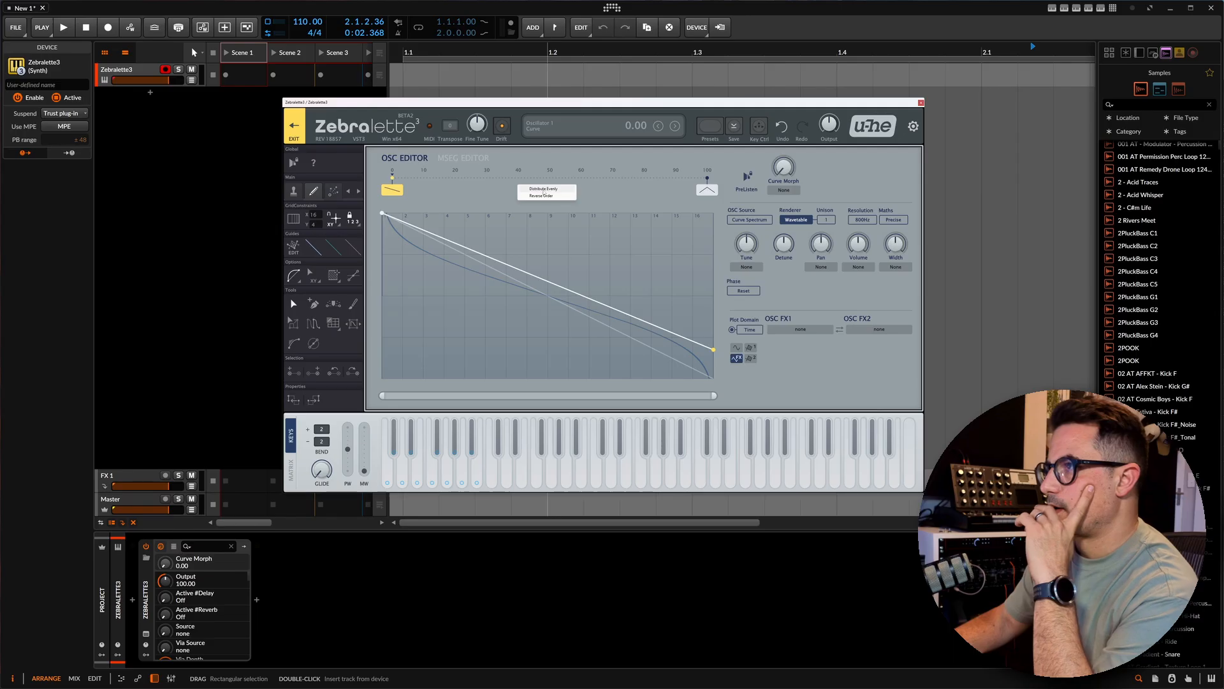
{"action": "right_click", "coordinate": [493, 181]}
{"action": "left_click", "coordinate": [495, 181]}
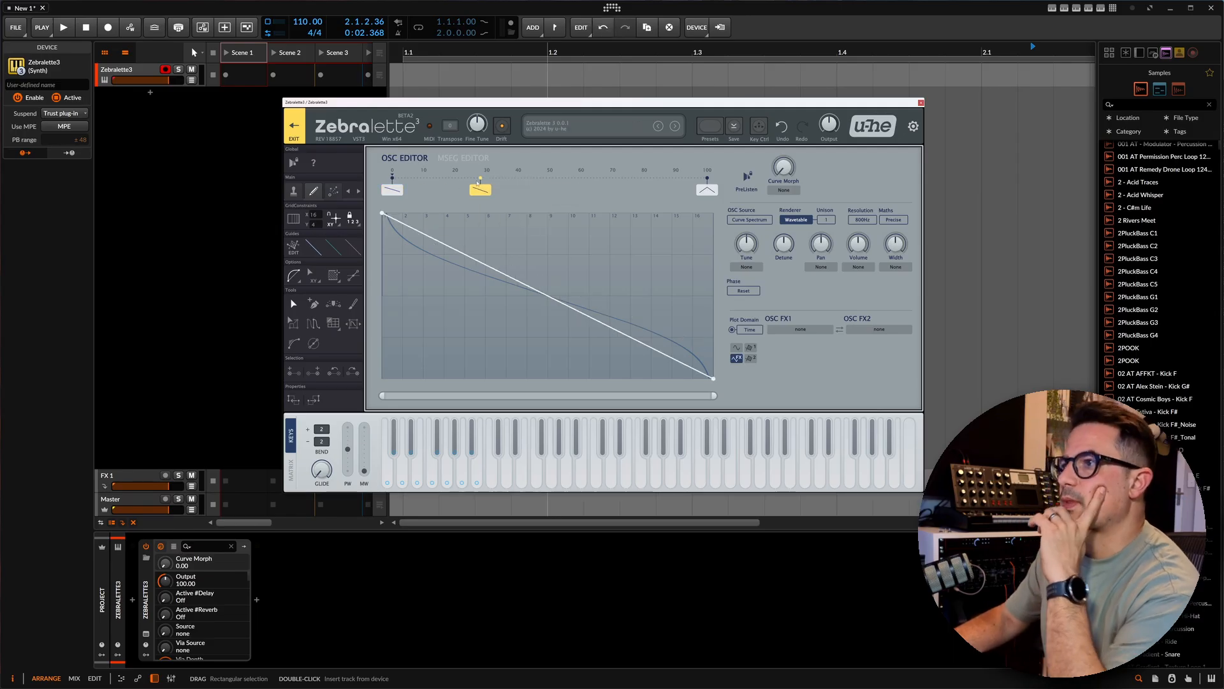
Step: Draw a falling shape in the new curve's first grid column, bend it outward, and repeat it across all sixteen columns
{"action": "left_click", "coordinate": [294, 190]}
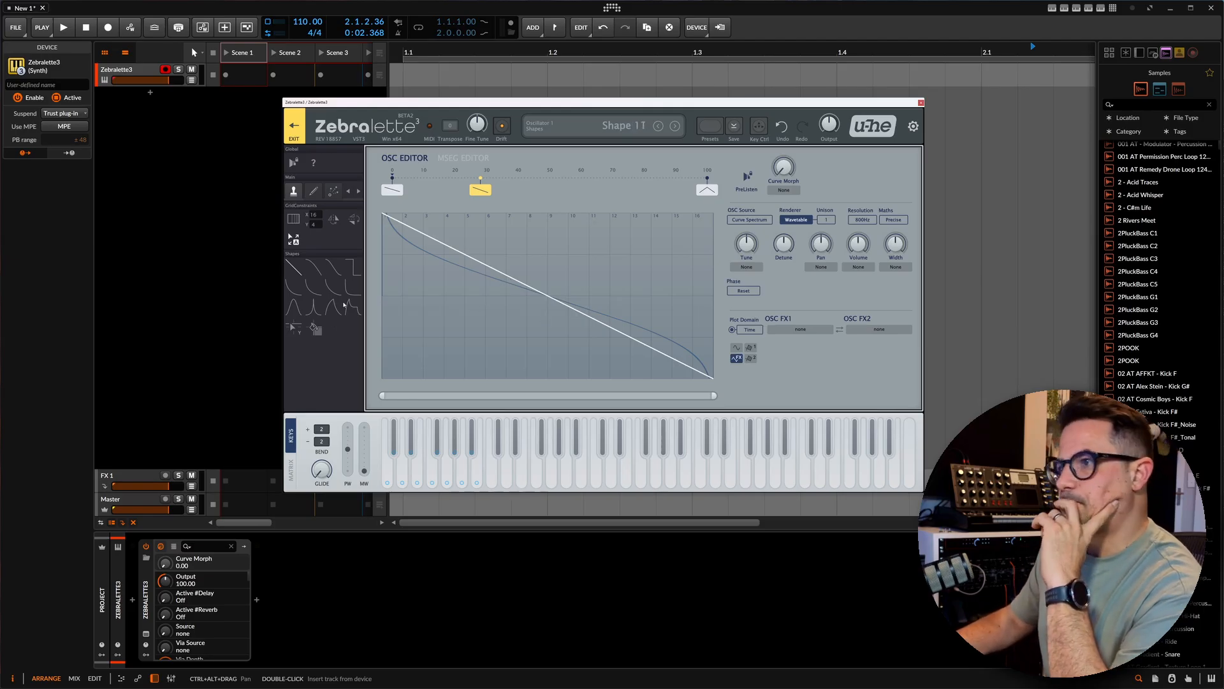
{"action": "mouse_move", "coordinate": [397, 228]}
{"action": "left_mouse_down"}
{"action": "mouse_move", "coordinate": [422, 336]}
{"action": "mouse_move", "coordinate": [423, 375]}
{"action": "mouse_move", "coordinate": [405, 375]}
{"action": "left_mouse_up"}
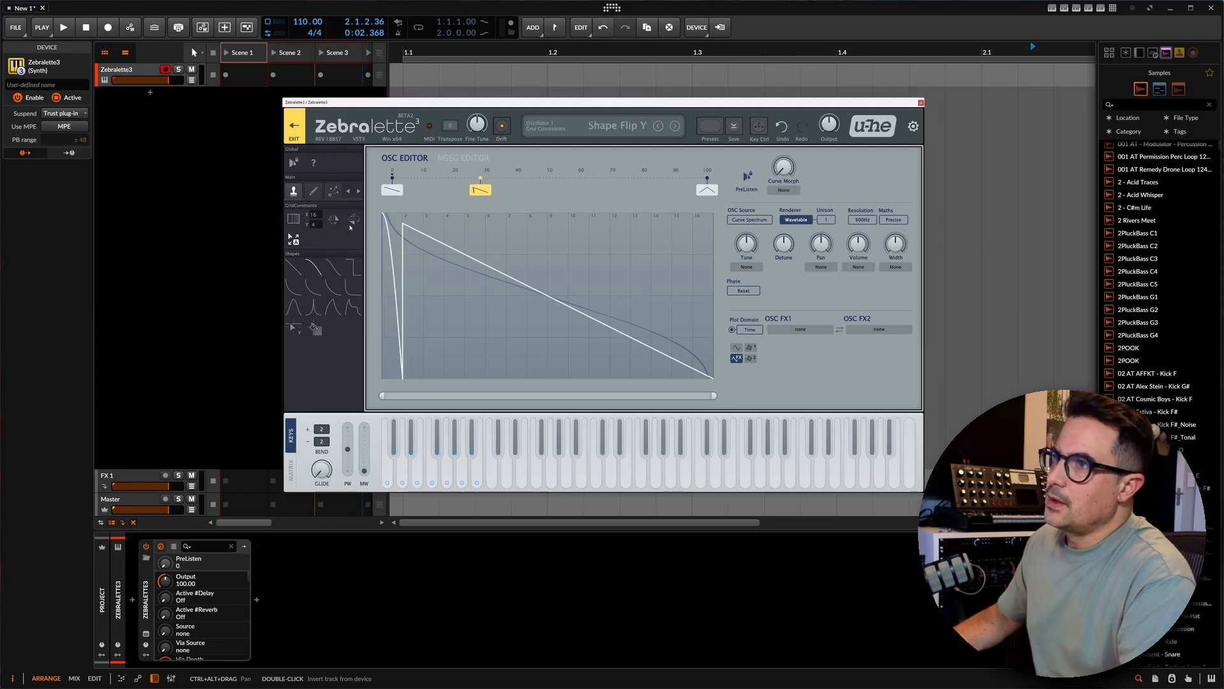
{"action": "left_click", "coordinate": [313, 191]}
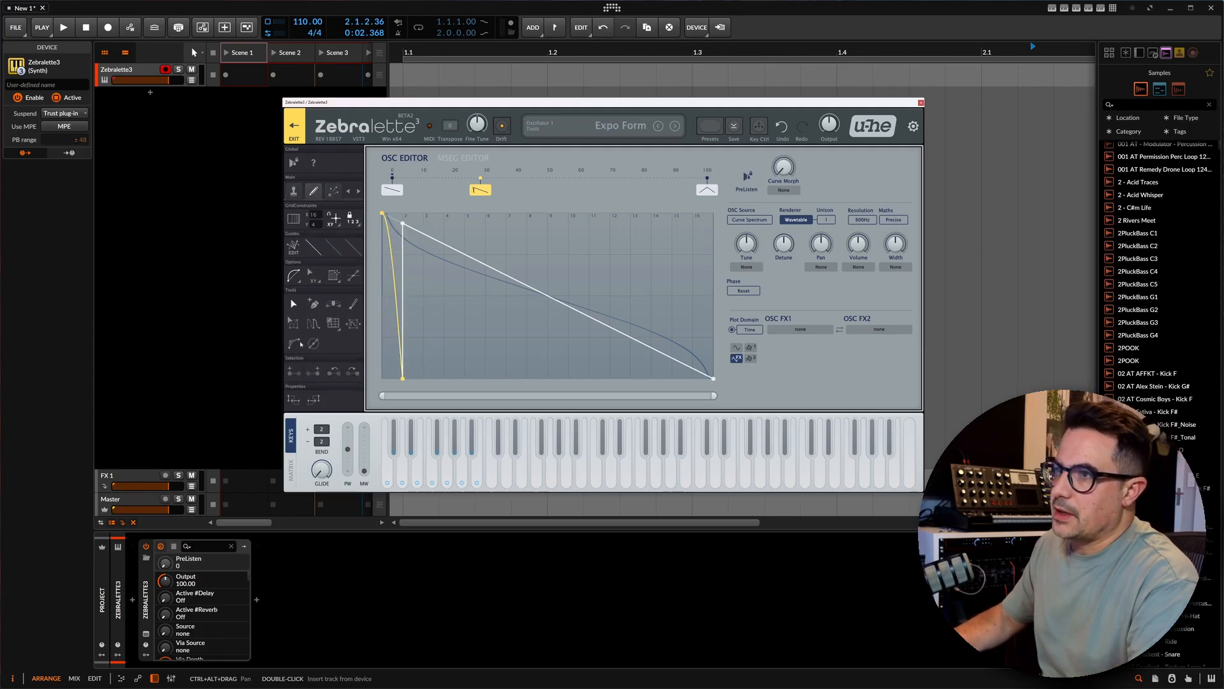
{"action": "left_click_drag", "start_coordinate": [403, 379], "coordinate": [818, 420]}
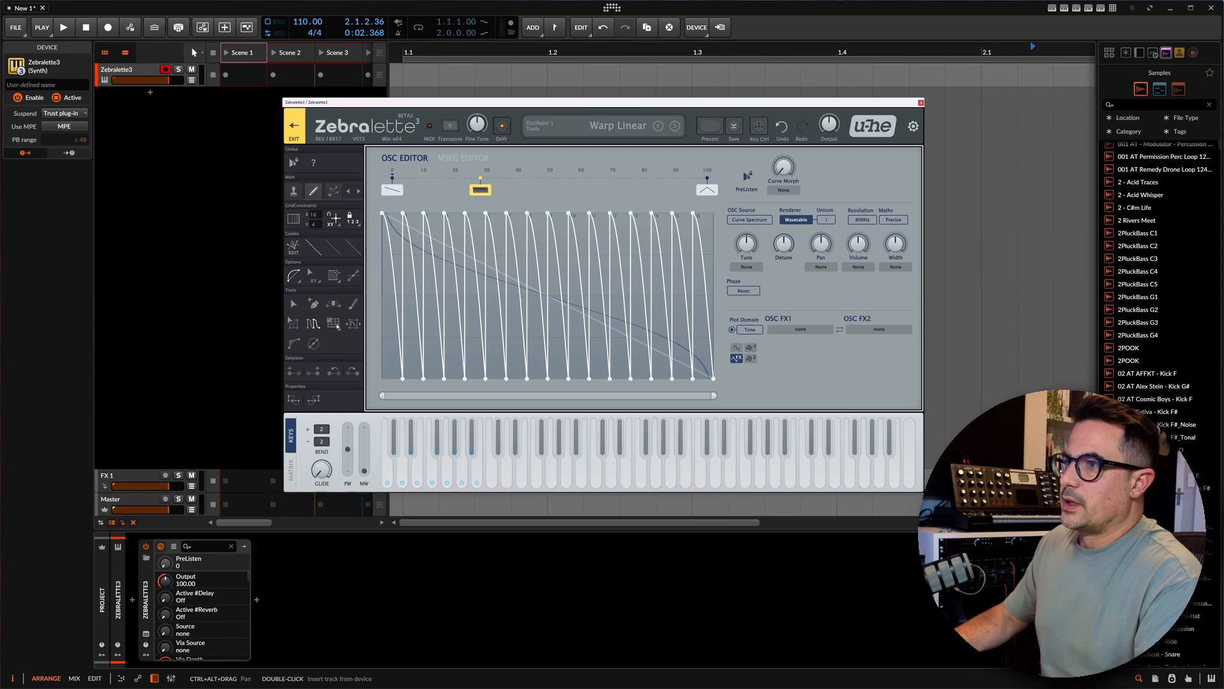
Step: Insert a copy of the sixteen-segment curve into the curve set and move it to about position 52
{"action": "right_click", "coordinate": [604, 181]}
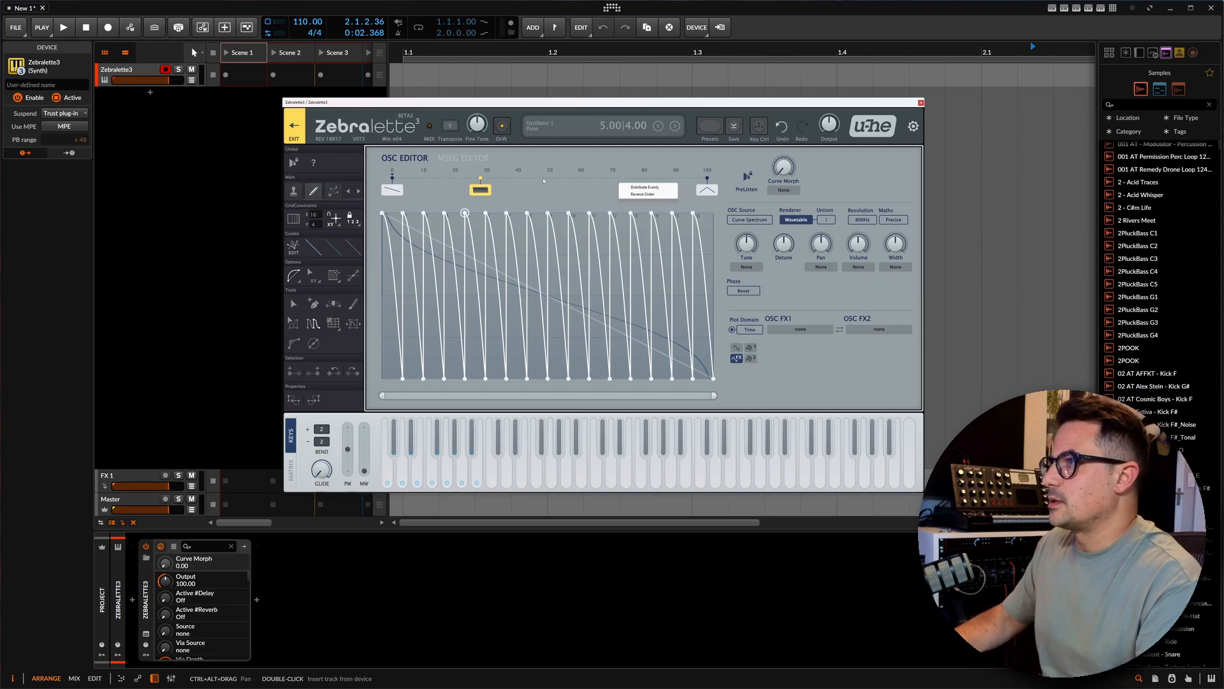
{"action": "right_click", "coordinate": [587, 182]}
{"action": "left_click", "coordinate": [613, 189]}
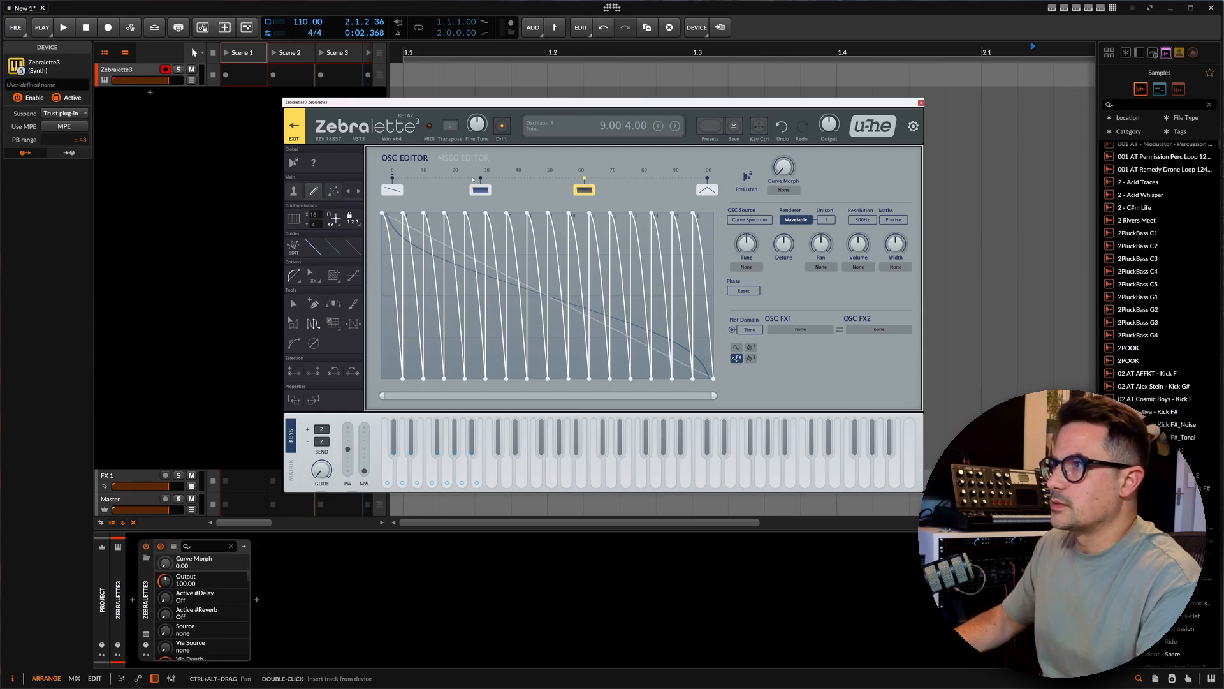
{"action": "left_click_drag", "start_coordinate": [577, 191], "coordinate": [548, 190]}
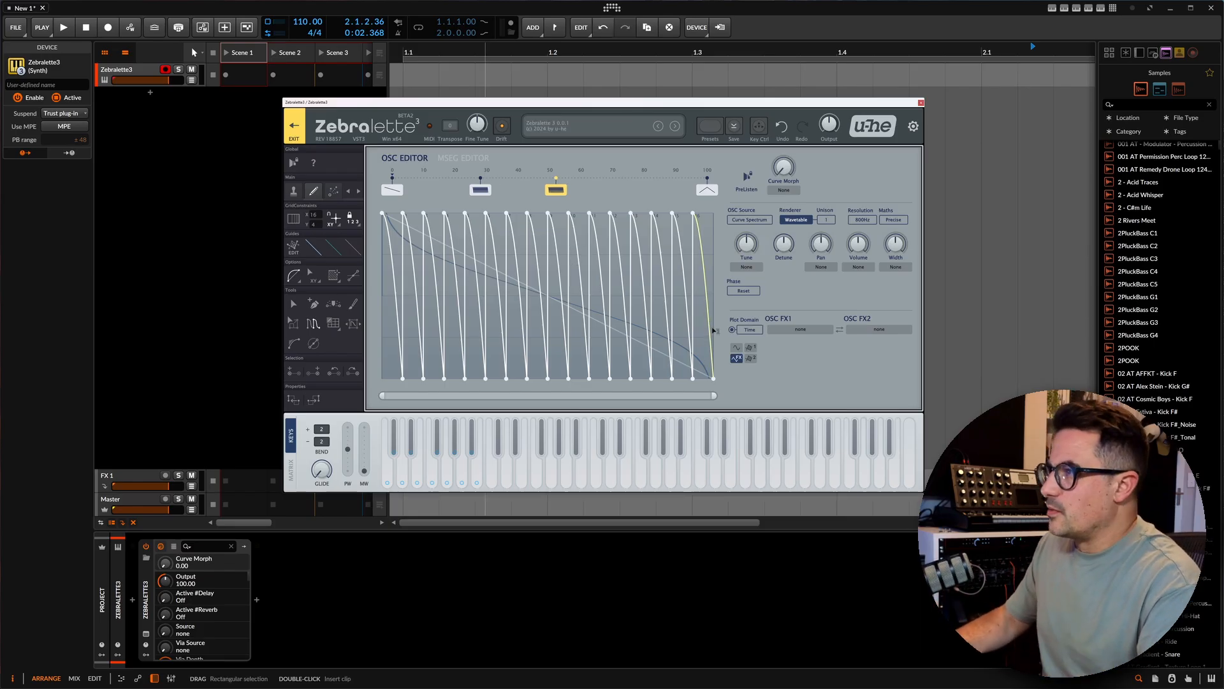
Step: Select all points of the curve at 52, undo a Warp Linear trial, and warp them so segments bunch at the start and widen toward the end
{"action": "key", "text": "ctrl+a"}
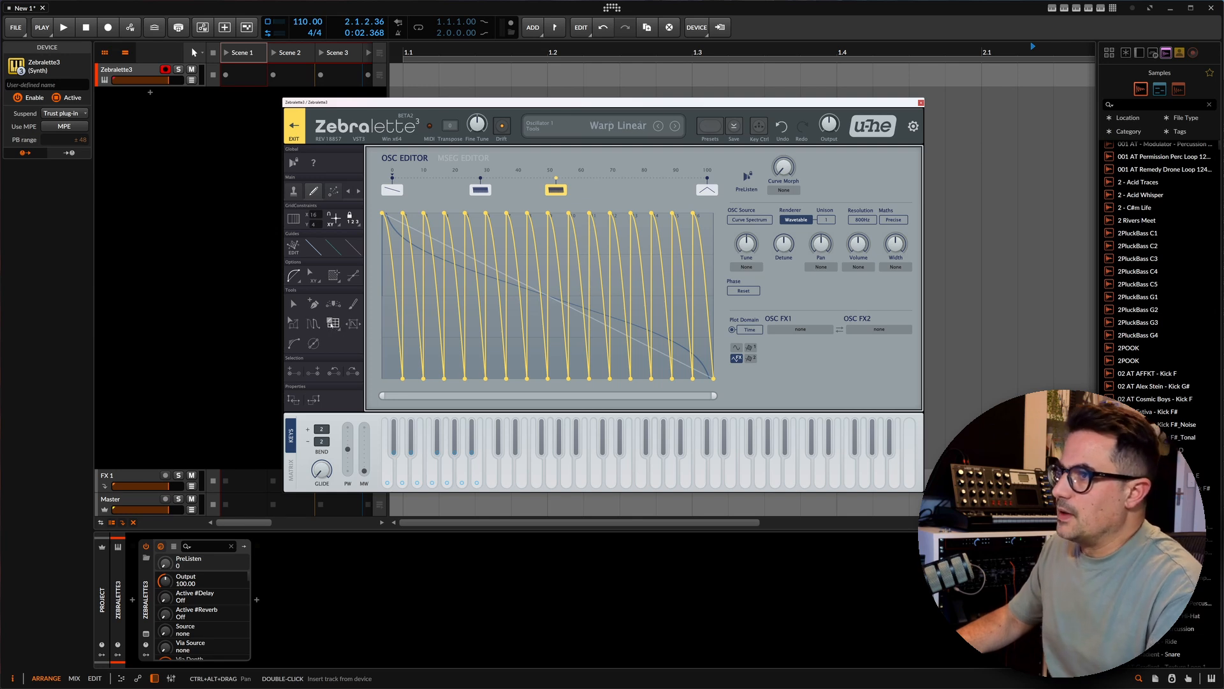
{"action": "left_click_drag", "start_coordinate": [631, 375], "coordinate": [507, 388]}
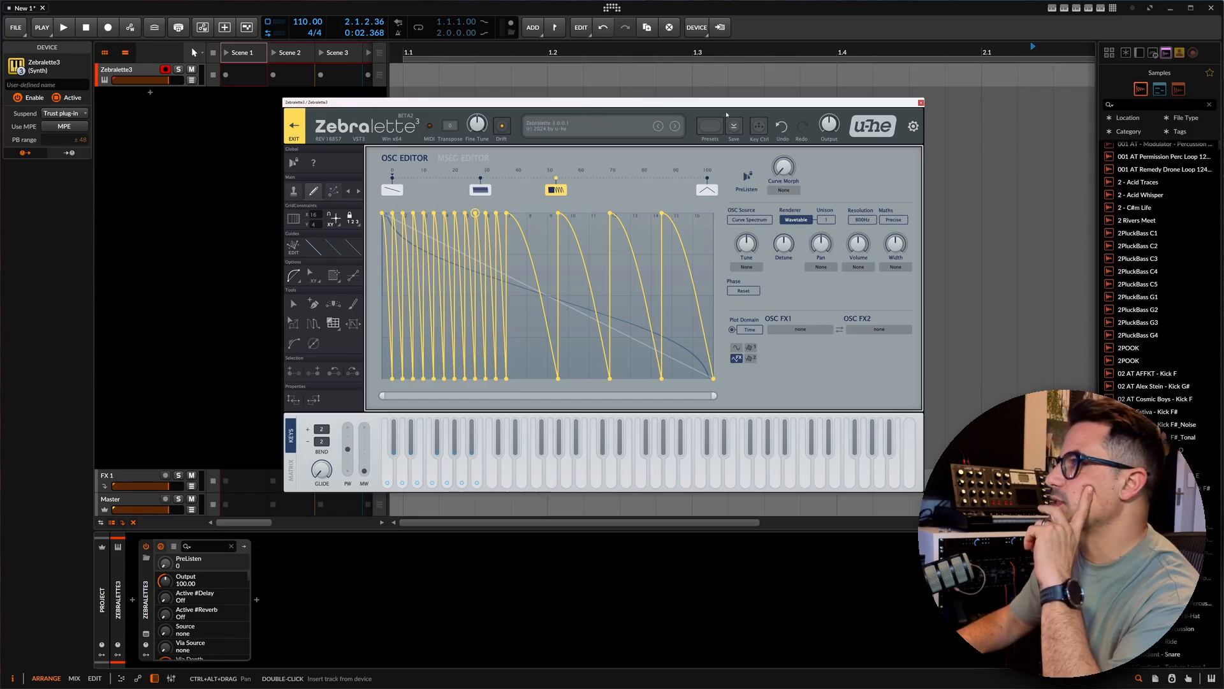
{"action": "left_click", "coordinate": [782, 128]}
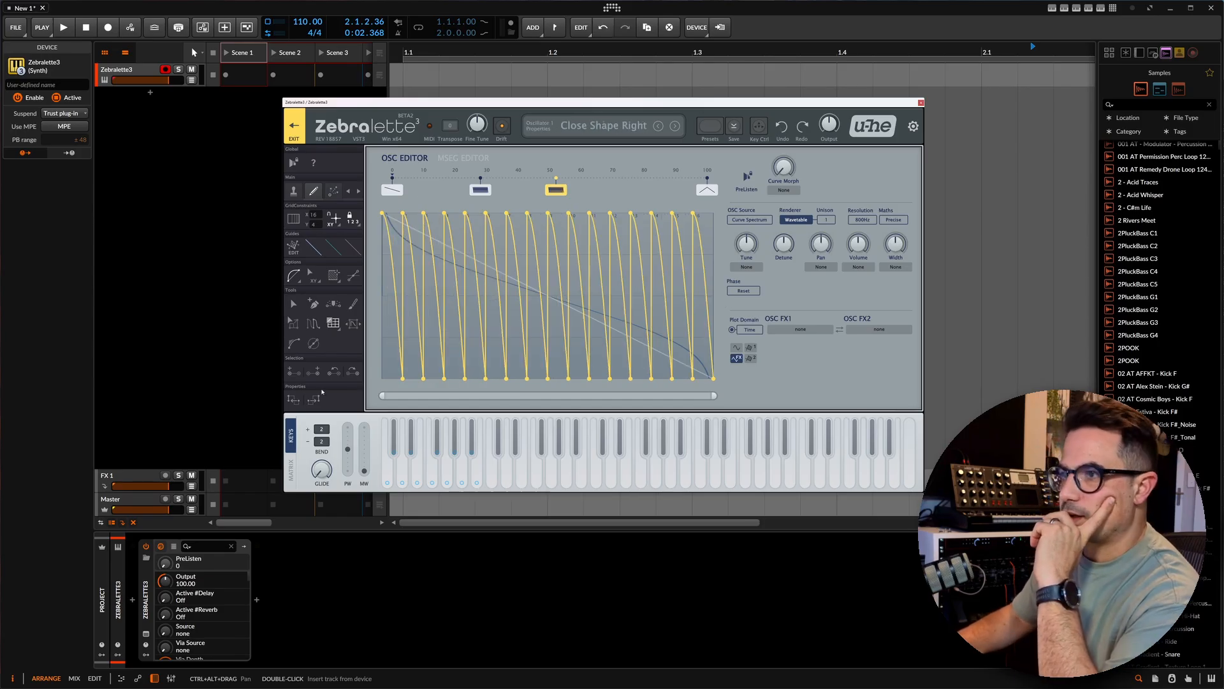
{"action": "left_click", "coordinate": [341, 329]}
{"action": "left_click", "coordinate": [361, 344]}
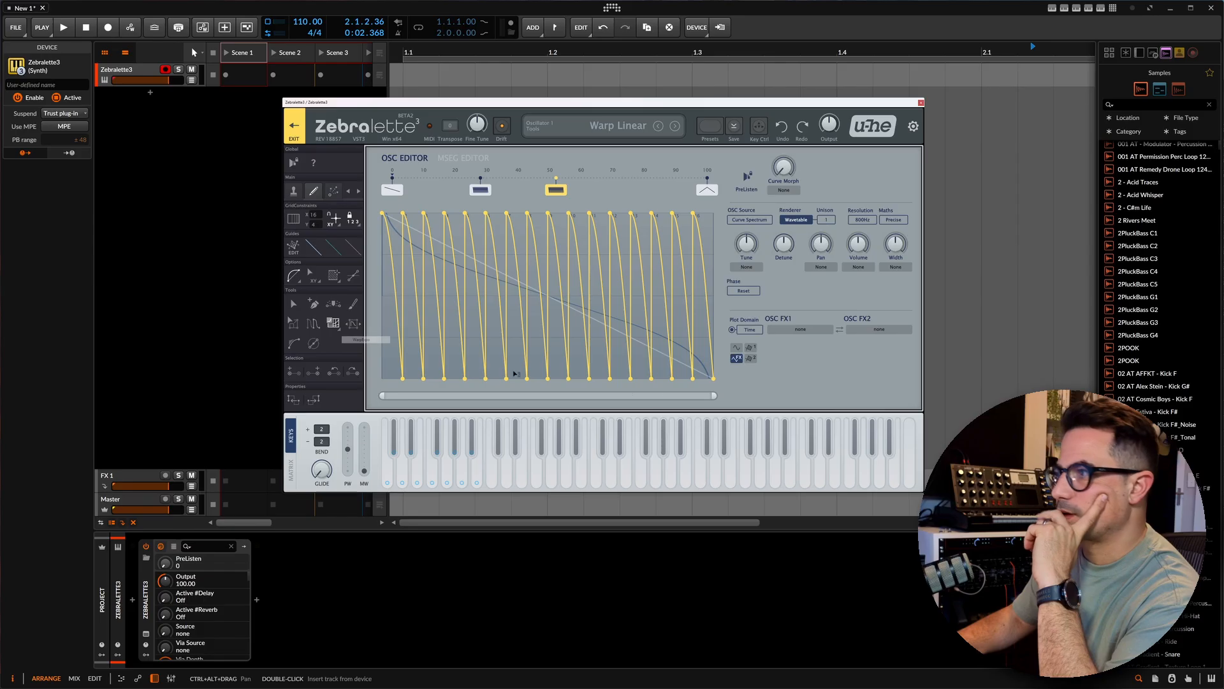
{"action": "left_click_drag", "start_coordinate": [695, 381], "coordinate": [596, 261]}
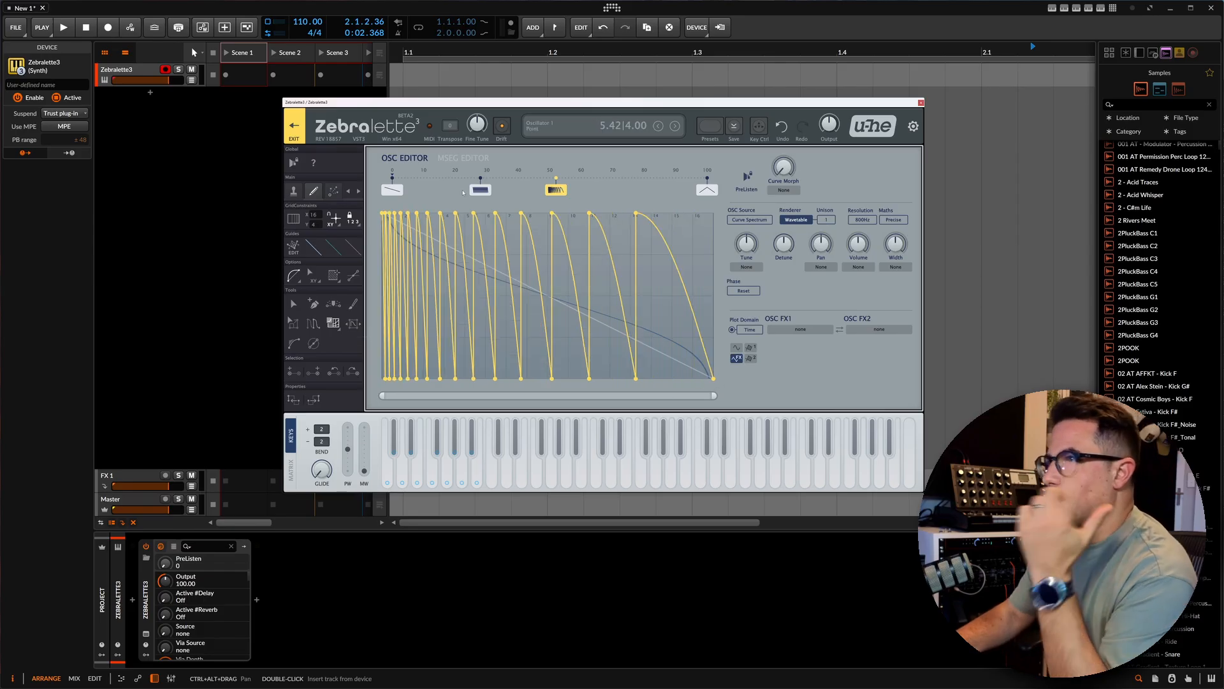
Step: Copy the evenly spaced curve at 28 and insert it into the curve set at about position 70
{"action": "left_click", "coordinate": [481, 191]}
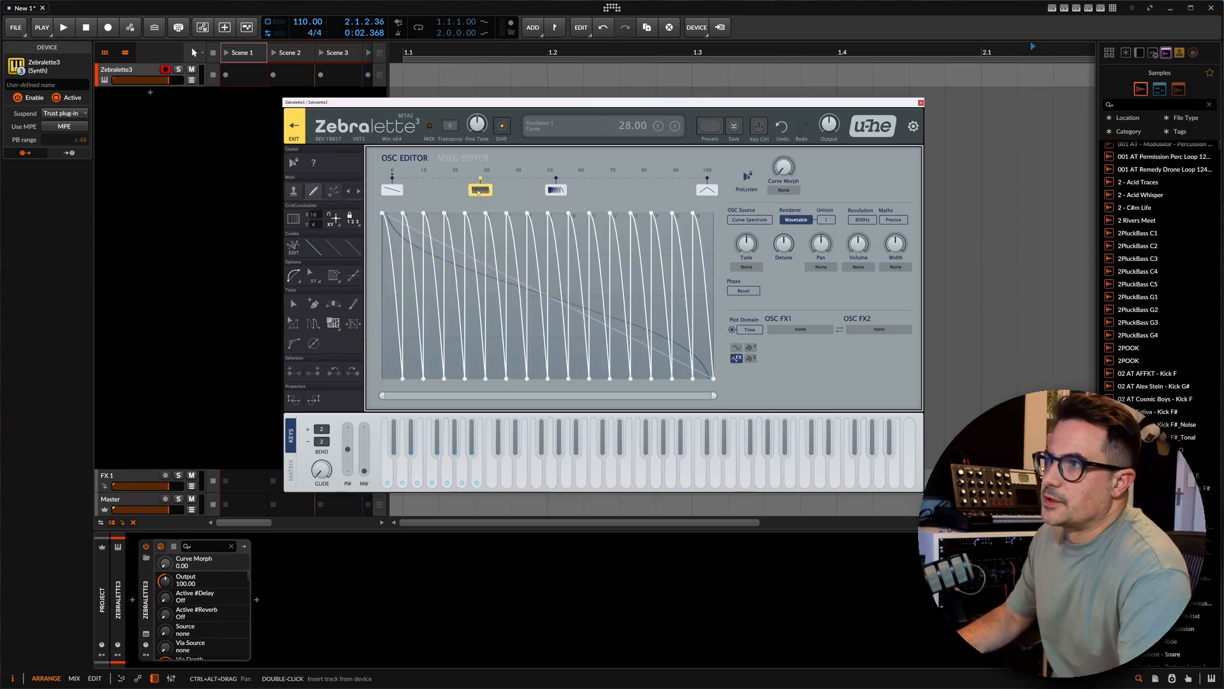
{"action": "right_click", "coordinate": [630, 184]}
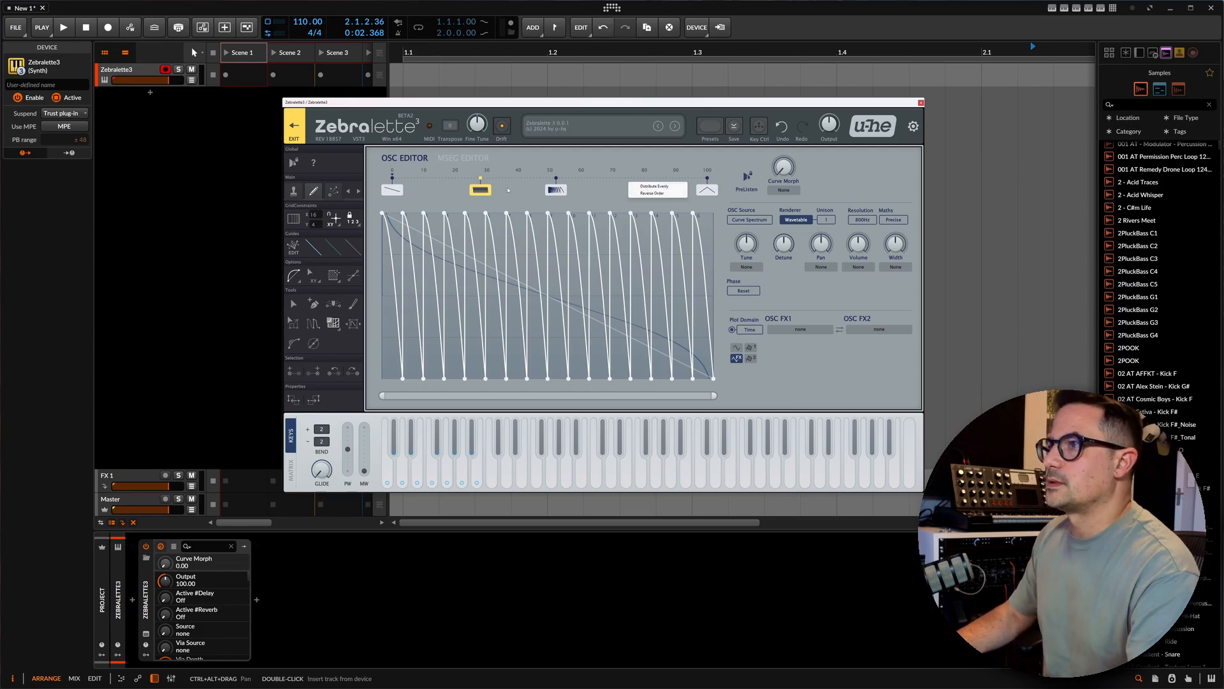
{"action": "left_click", "coordinate": [482, 190]}
{"action": "right_click", "coordinate": [614, 176]}
{"action": "left_click", "coordinate": [642, 195]}
{"action": "left_click", "coordinate": [642, 193]}
Step: Warp all points of the curve at 70 so the segments start wide and bunch up toward the end
{"action": "left_click_drag", "start_coordinate": [384, 363], "coordinate": [719, 374]}
{"action": "left_click_drag", "start_coordinate": [718, 275], "coordinate": [345, 345]}
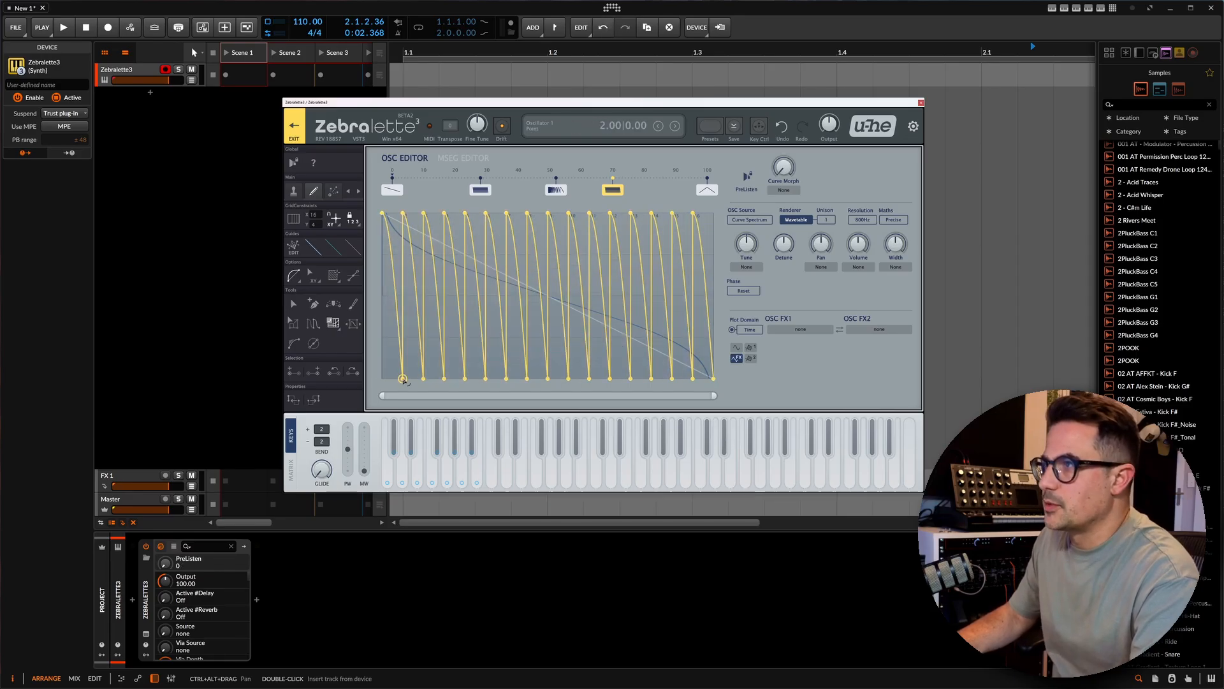
{"action": "left_click_drag", "start_coordinate": [402, 378], "coordinate": [509, 386]}
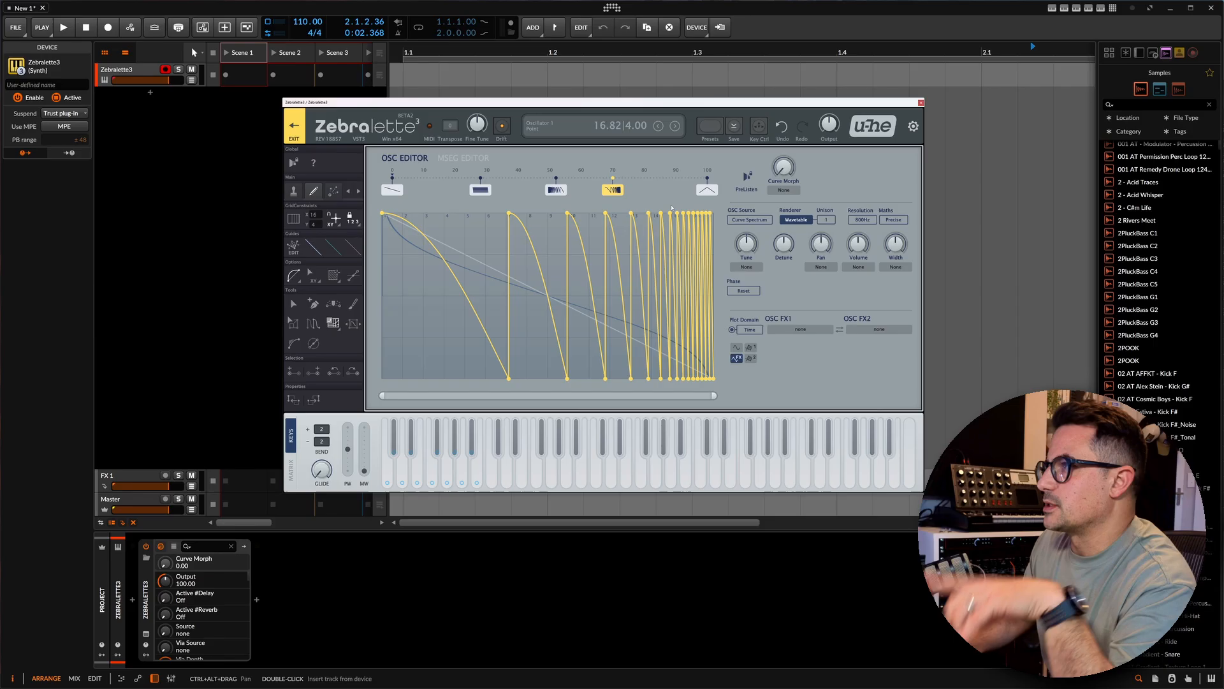
Step: Switch the OSC Source to Curve Geometry, sweep Curve Morph through the curve set, and return the source to Curve Spectrum
{"action": "left_click", "coordinate": [739, 219]}
{"action": "left_click", "coordinate": [759, 234]}
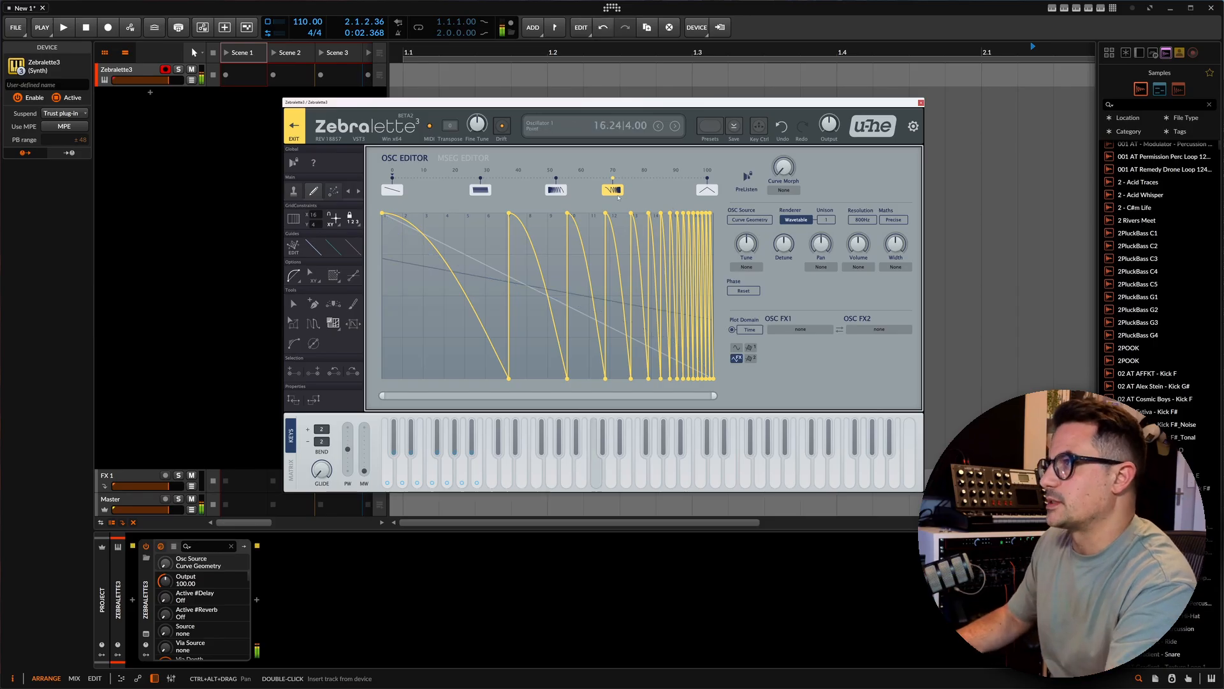
{"action": "left_click_drag", "start_coordinate": [783, 167], "coordinate": [784, 131]}
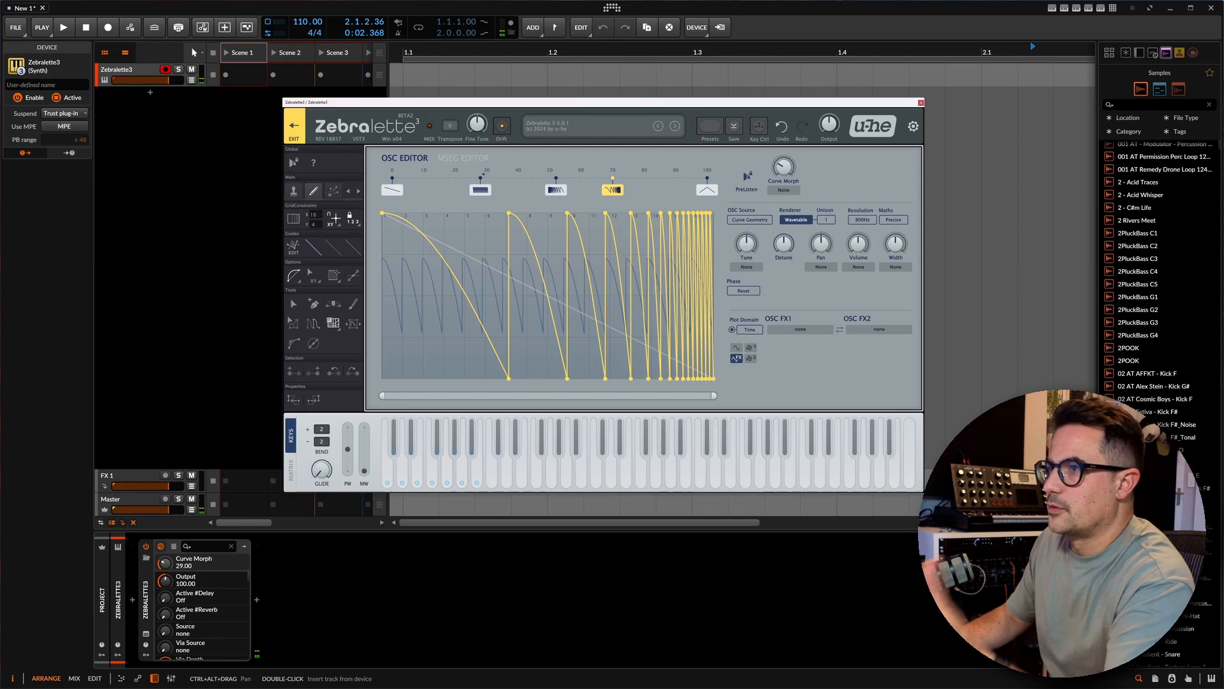
{"action": "mouse_move", "coordinate": [784, 168]}
{"action": "left_mouse_down"}
{"action": "mouse_move", "coordinate": [784, 116]}
{"action": "mouse_move", "coordinate": [784, 193]}
{"action": "mouse_move", "coordinate": [784, 112]}
{"action": "mouse_move", "coordinate": [784, 133]}
{"action": "left_mouse_up"}
{"action": "left_click", "coordinate": [754, 220]}
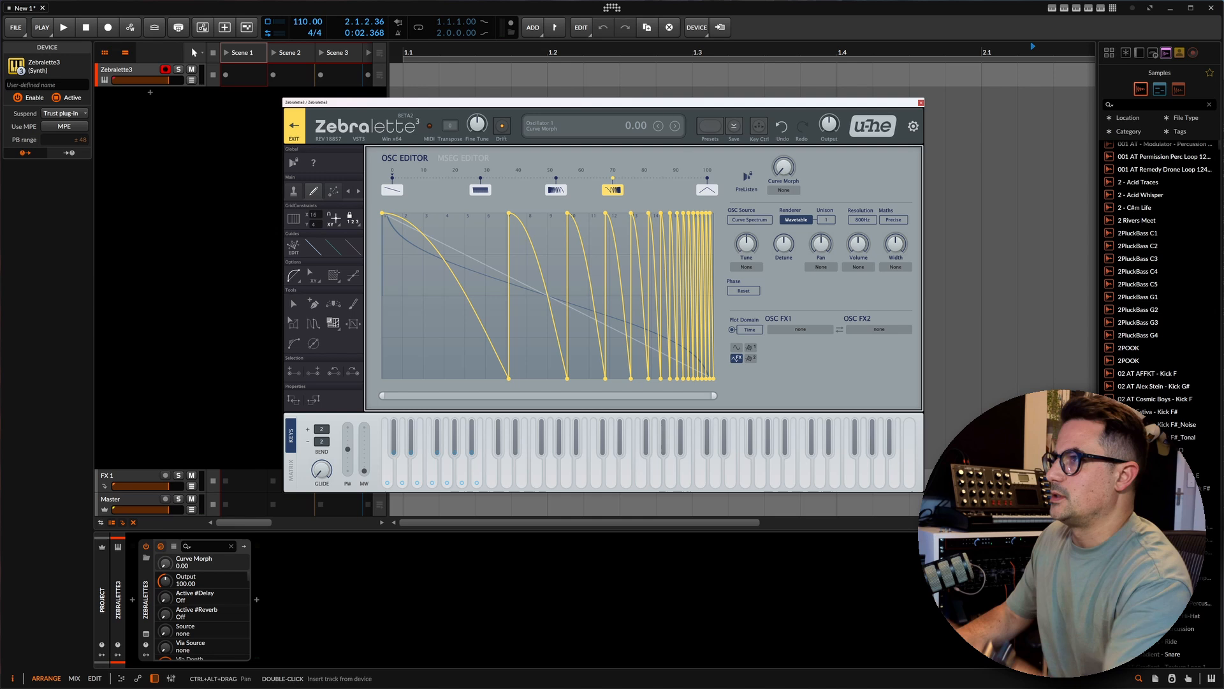
Step: Select the curve at position 28 after viewing the one at 52, and open Guide 1 for editing
{"action": "left_click", "coordinate": [559, 194]}
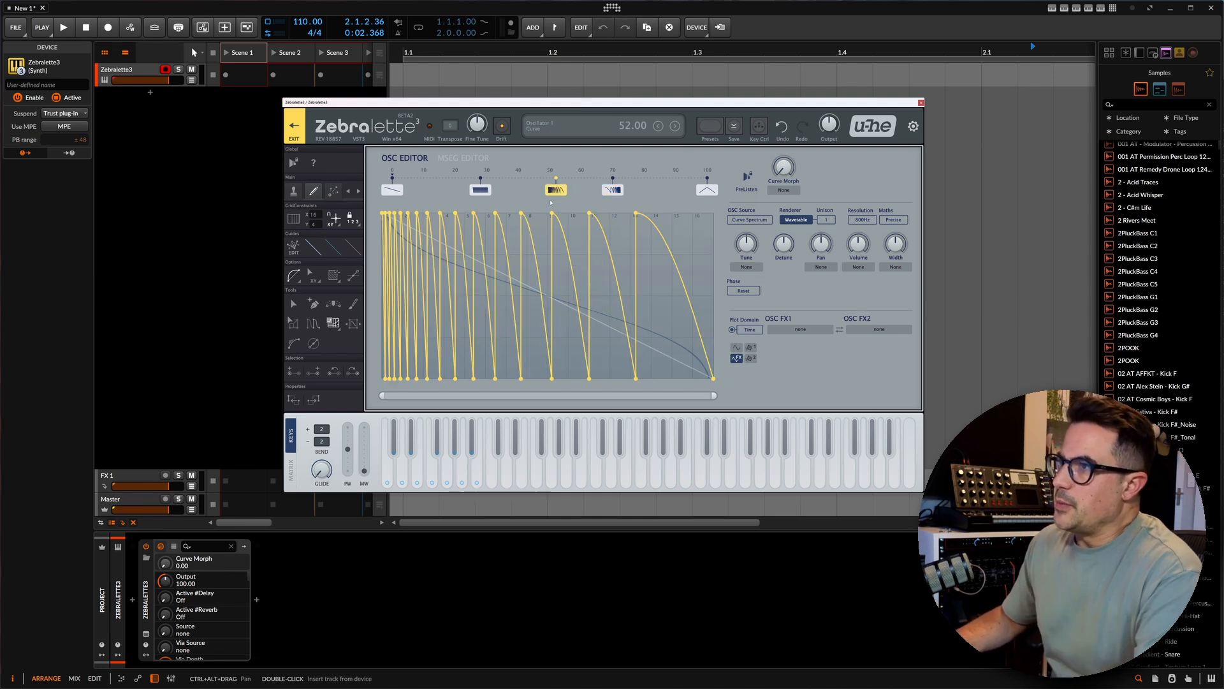
{"action": "left_click", "coordinate": [480, 191]}
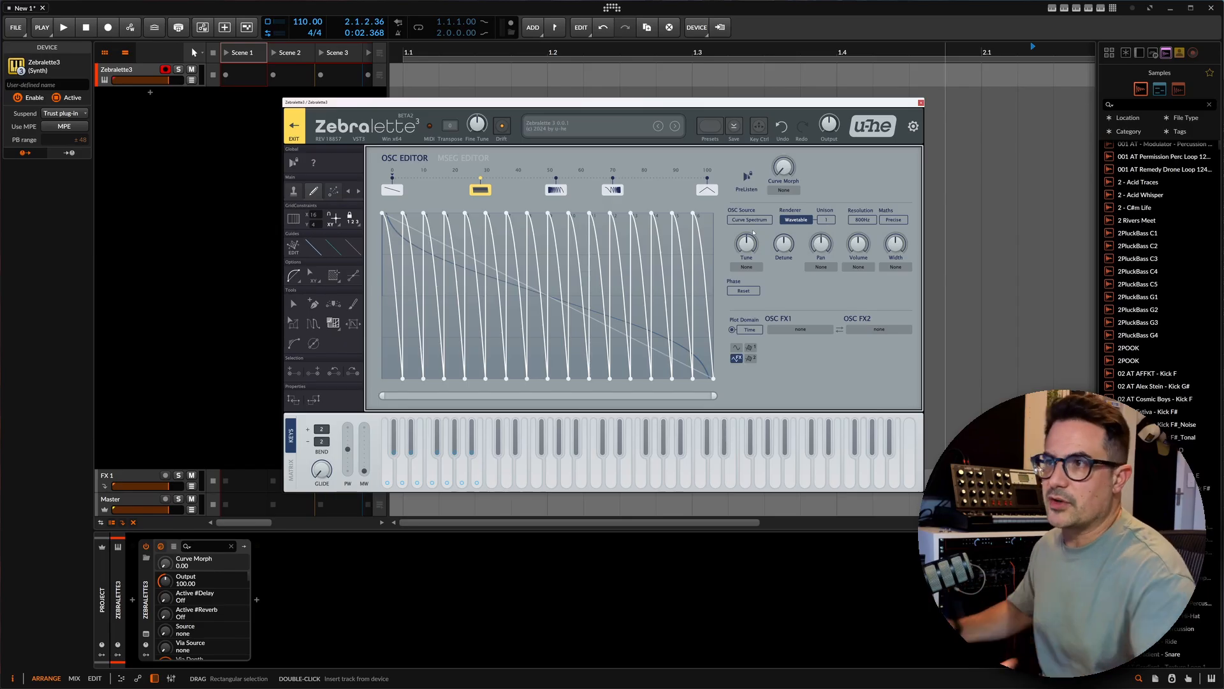
{"action": "left_click", "coordinate": [317, 253]}
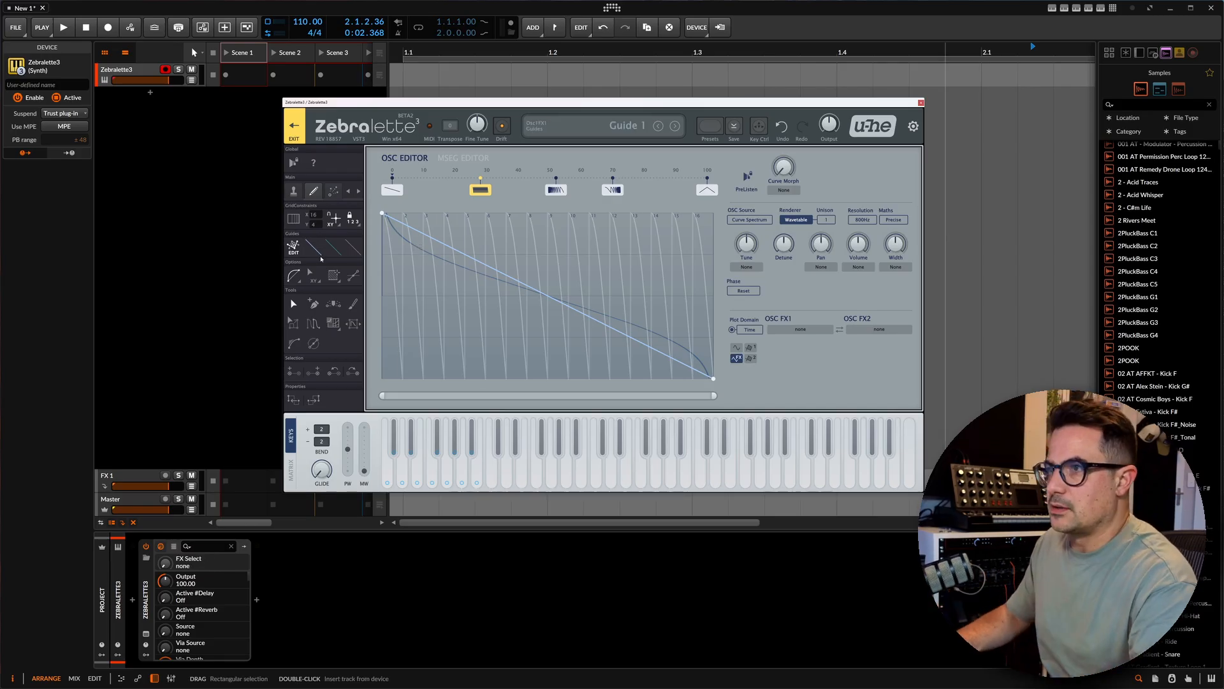
Step: Scale the curve at position 28 below Guide 1's straight descending line
{"action": "right_click", "coordinate": [493, 271]}
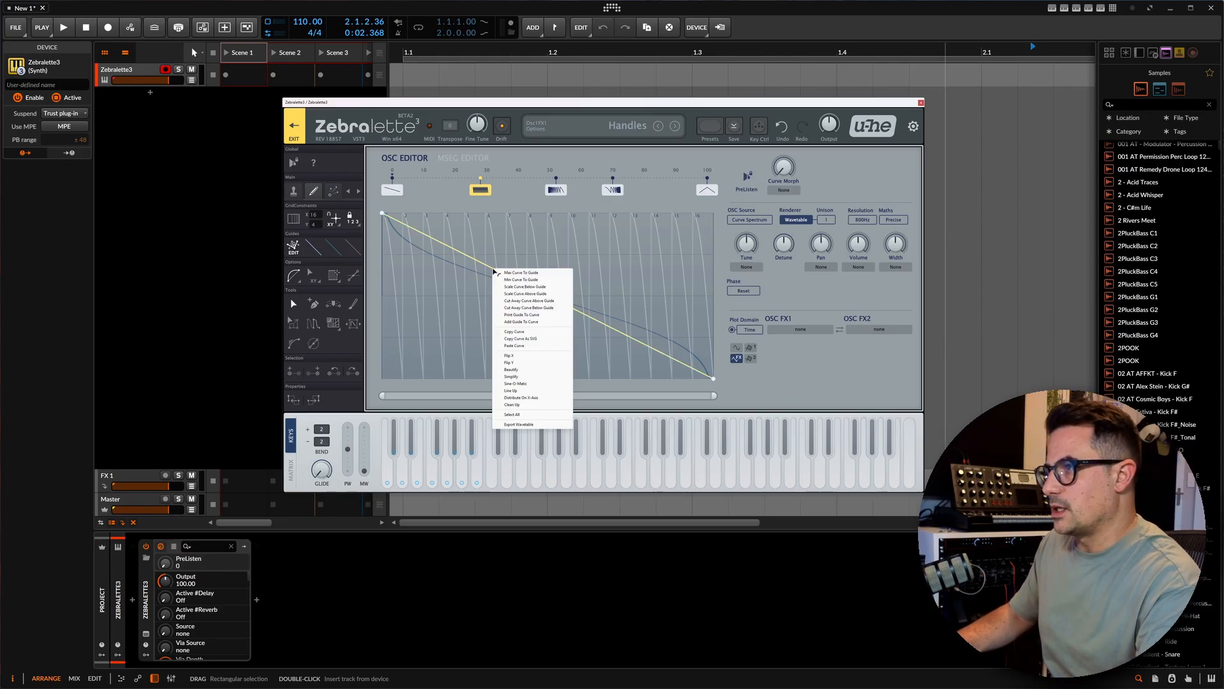
{"action": "left_click", "coordinate": [544, 291]}
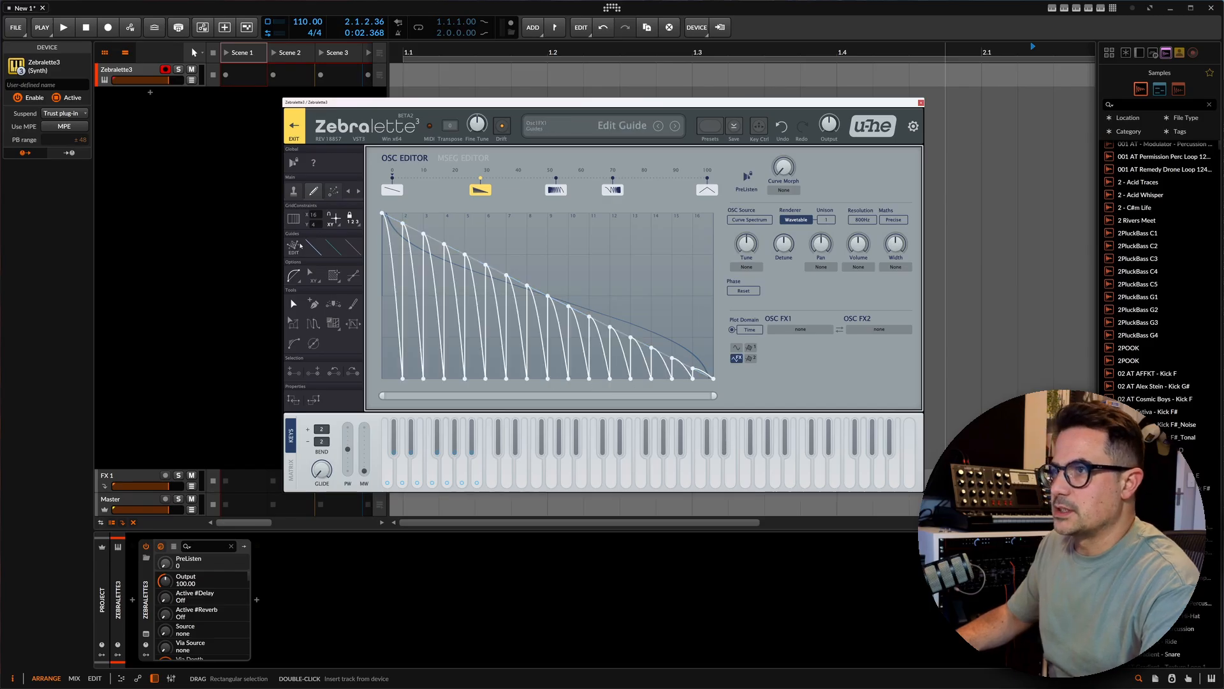
Step: Lower Guide 1's start to half height, add a zero-level point at about 10.86, and scale the curve above the guide
{"action": "left_click_drag", "start_coordinate": [383, 213], "coordinate": [382, 296]}
{"action": "left_click", "coordinate": [714, 379]}
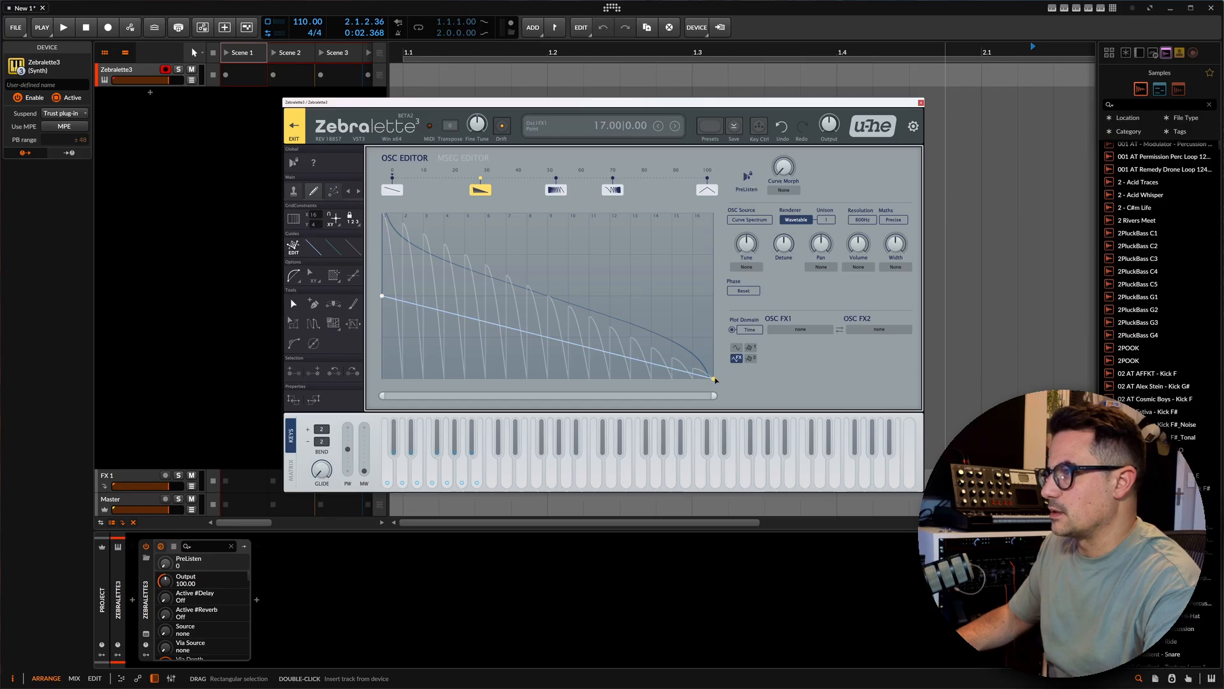
{"action": "double_click", "coordinate": [641, 371]}
{"action": "left_click_drag", "start_coordinate": [645, 375], "coordinate": [588, 396]}
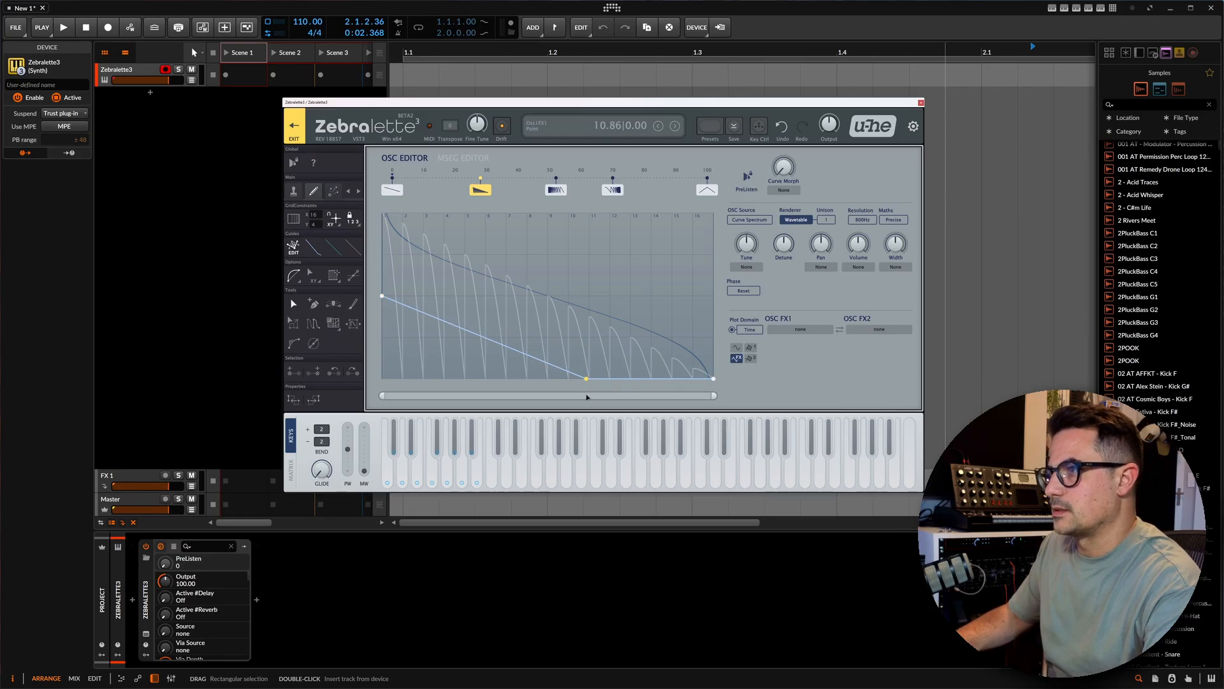
{"action": "right_click", "coordinate": [470, 332]}
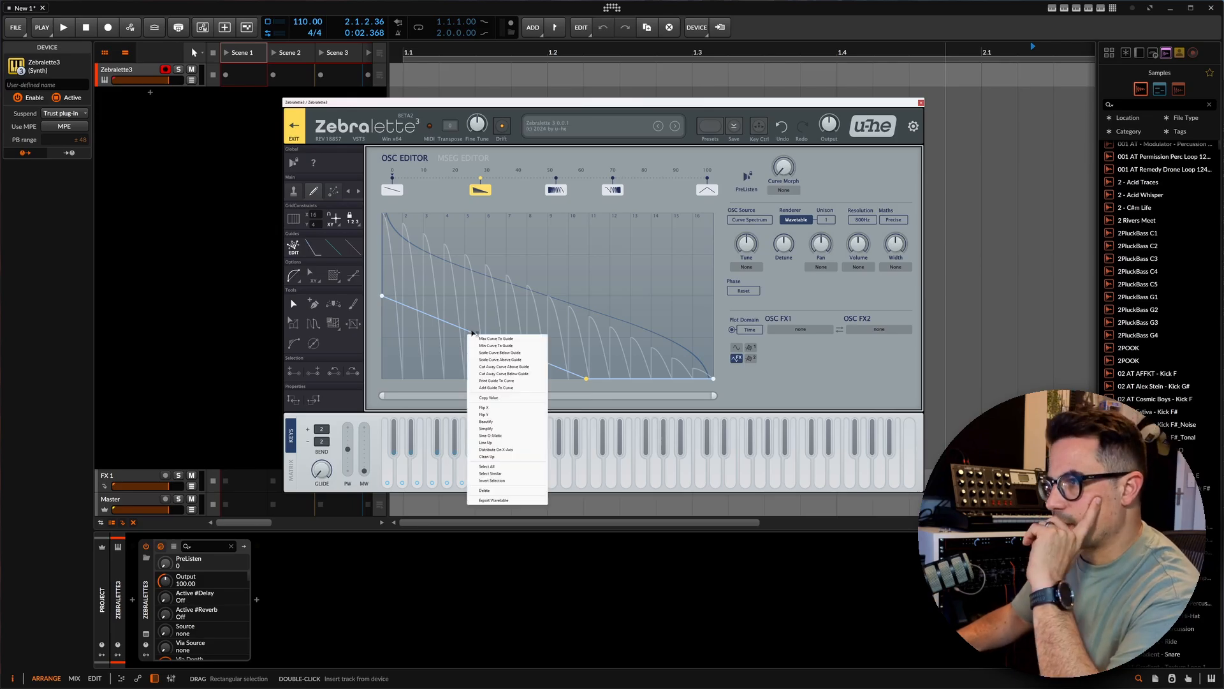
{"action": "left_click", "coordinate": [503, 361]}
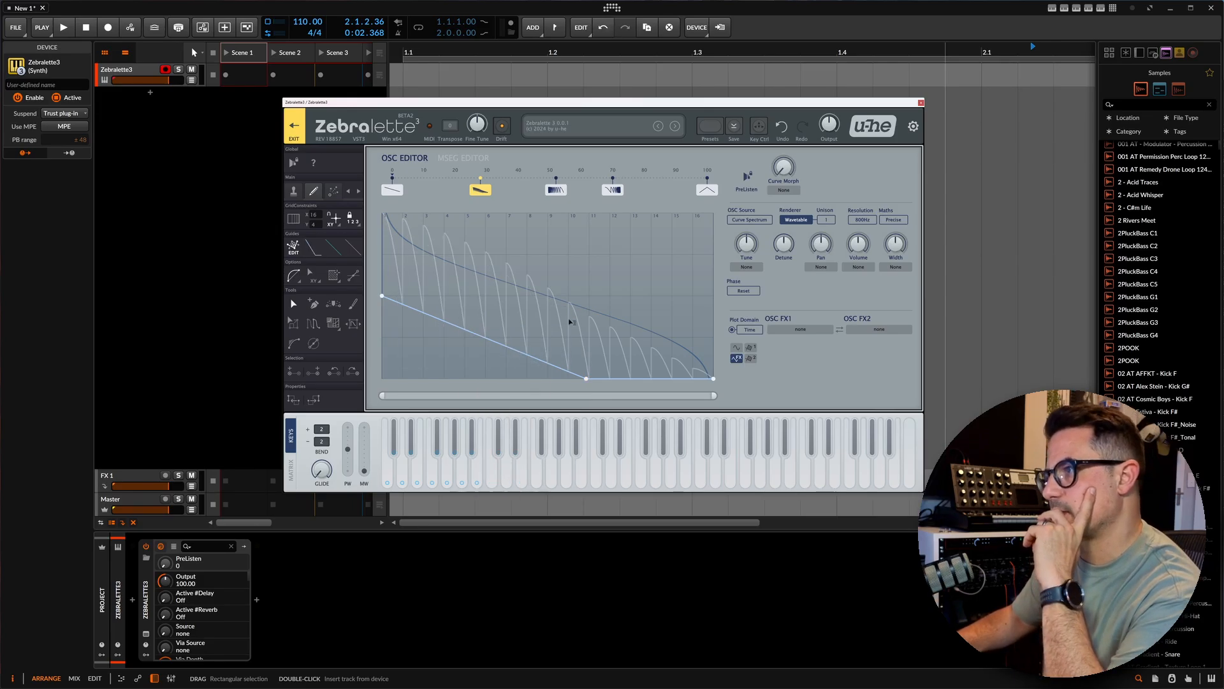
Step: Scale the same curve below the straight guide that falls from full height to zero
{"action": "right_click", "coordinate": [484, 277]}
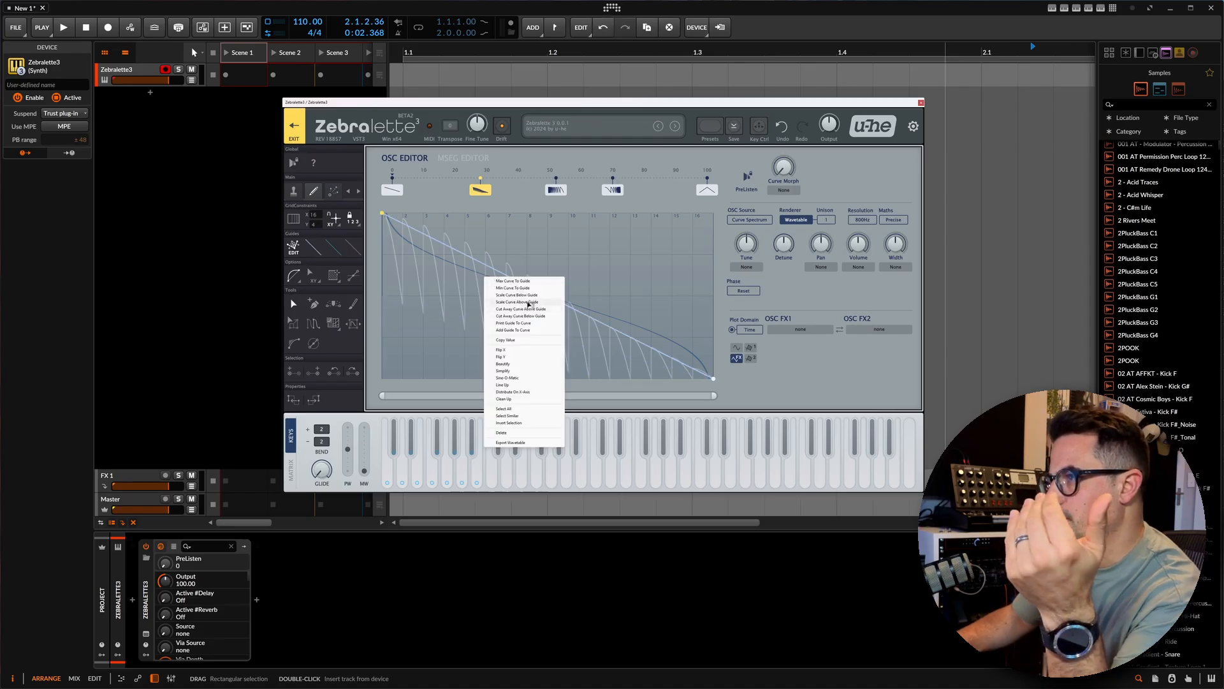
{"action": "left_click", "coordinate": [529, 302]}
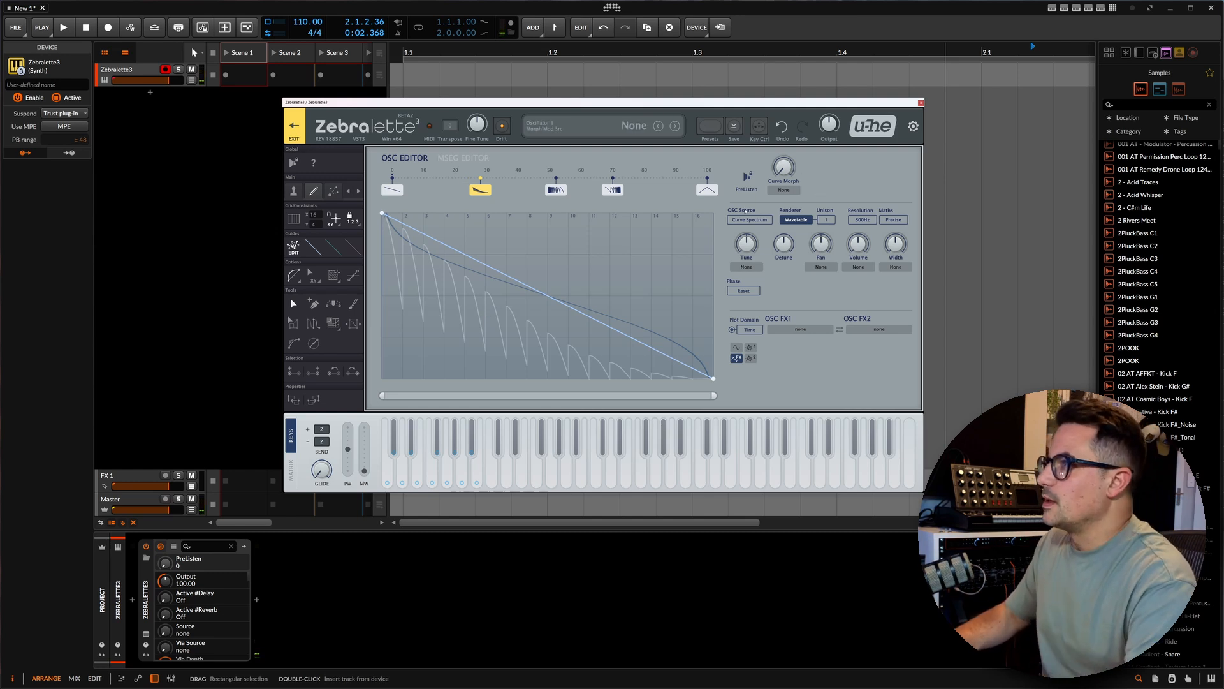
Step: Sweep Curve Morph up through the scaled curves to about 78 to audition the guide changes
{"action": "mouse_move", "coordinate": [783, 167]}
{"action": "left_mouse_down"}
{"action": "mouse_move", "coordinate": [784, 142]}
{"action": "mouse_move", "coordinate": [784, 176]}
{"action": "mouse_move", "coordinate": [784, 163]}
{"action": "left_mouse_up"}
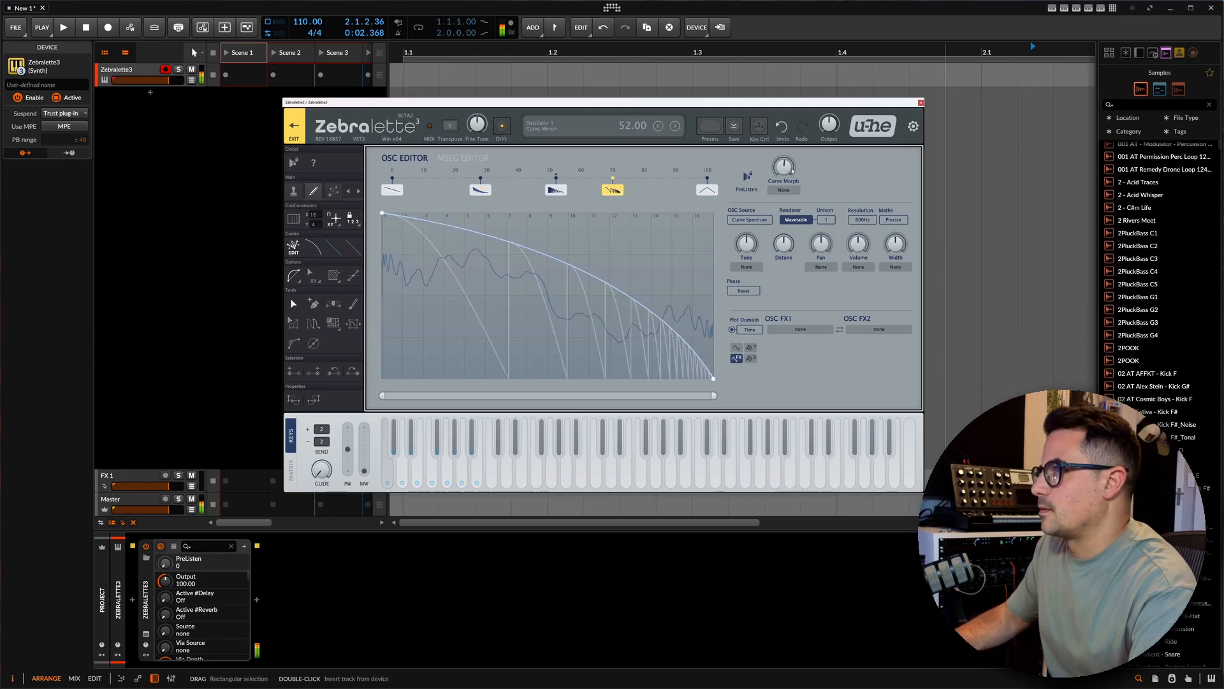
{"action": "left_click_drag", "start_coordinate": [792, 170], "coordinate": [792, 137]}
Step: Replace the triangle curve at 100 with the curve from 70, and move the two middle curves to about 35 and 75
{"action": "left_click", "coordinate": [713, 190]}
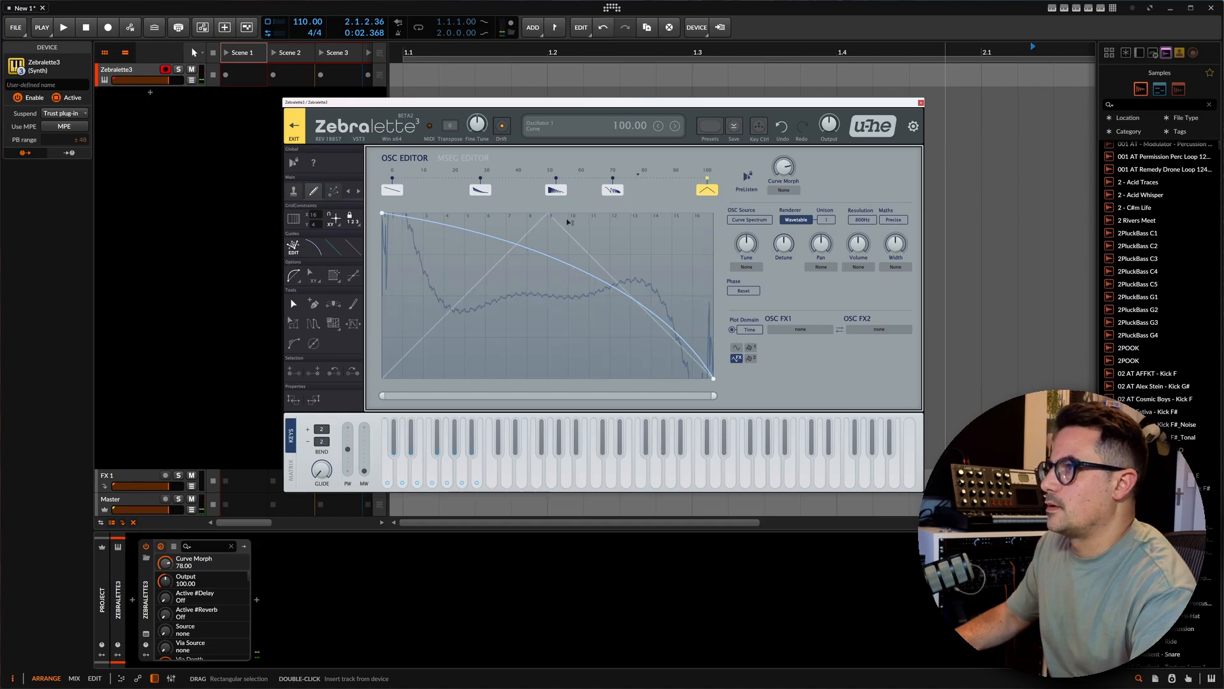
{"action": "left_click", "coordinate": [613, 189]}
{"action": "left_click_drag", "start_coordinate": [615, 187], "coordinate": [710, 188]}
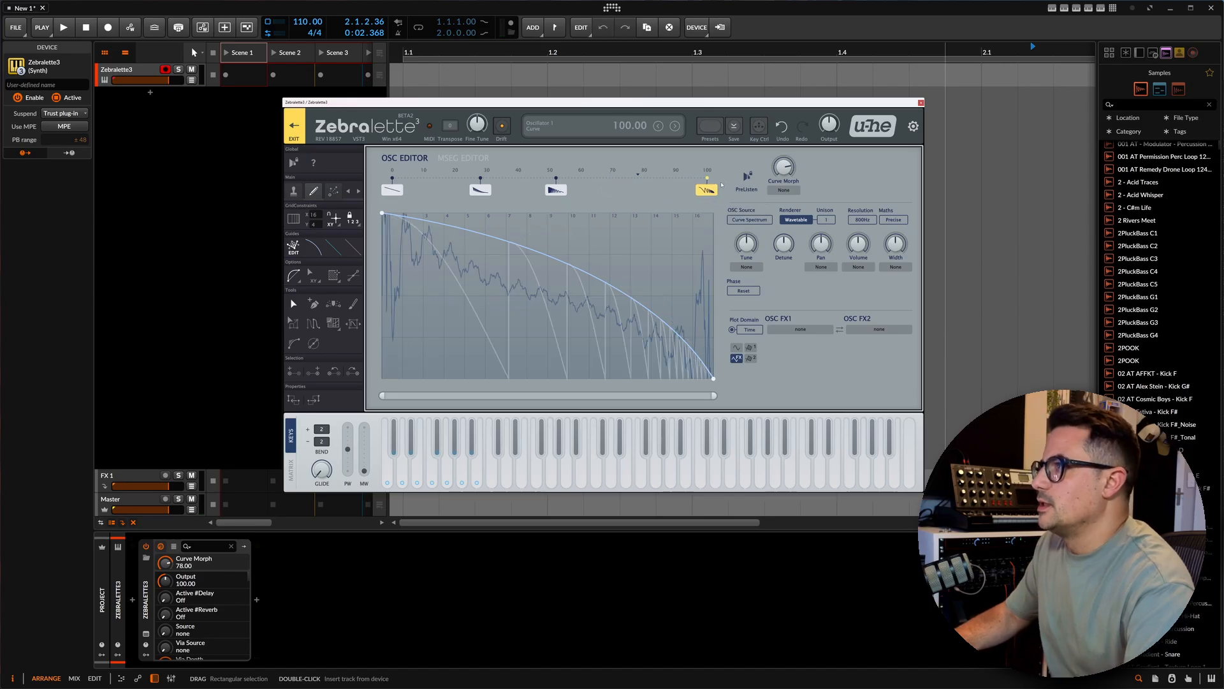
{"action": "left_click_drag", "start_coordinate": [557, 190], "coordinate": [629, 192]}
{"action": "left_click", "coordinate": [482, 187]}
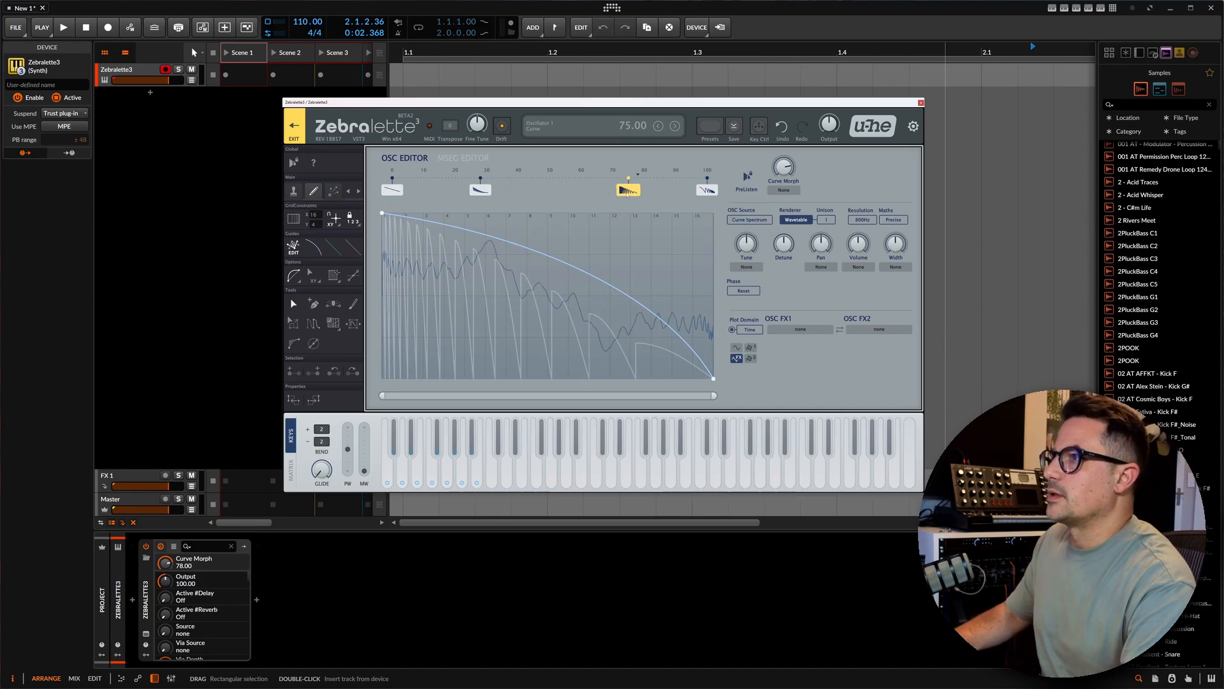
{"action": "left_click_drag", "start_coordinate": [480, 190], "coordinate": [503, 190]}
Step: Distribute the four curves evenly across the set and sweep Curve Morph from 100 down to 0
{"action": "mouse_move", "coordinate": [783, 168]}
{"action": "left_mouse_down"}
{"action": "mouse_move", "coordinate": [784, 244]}
{"action": "mouse_move", "coordinate": [784, 144]}
{"action": "left_mouse_up"}
{"action": "left_click_drag", "start_coordinate": [628, 178], "coordinate": [599, 179]}
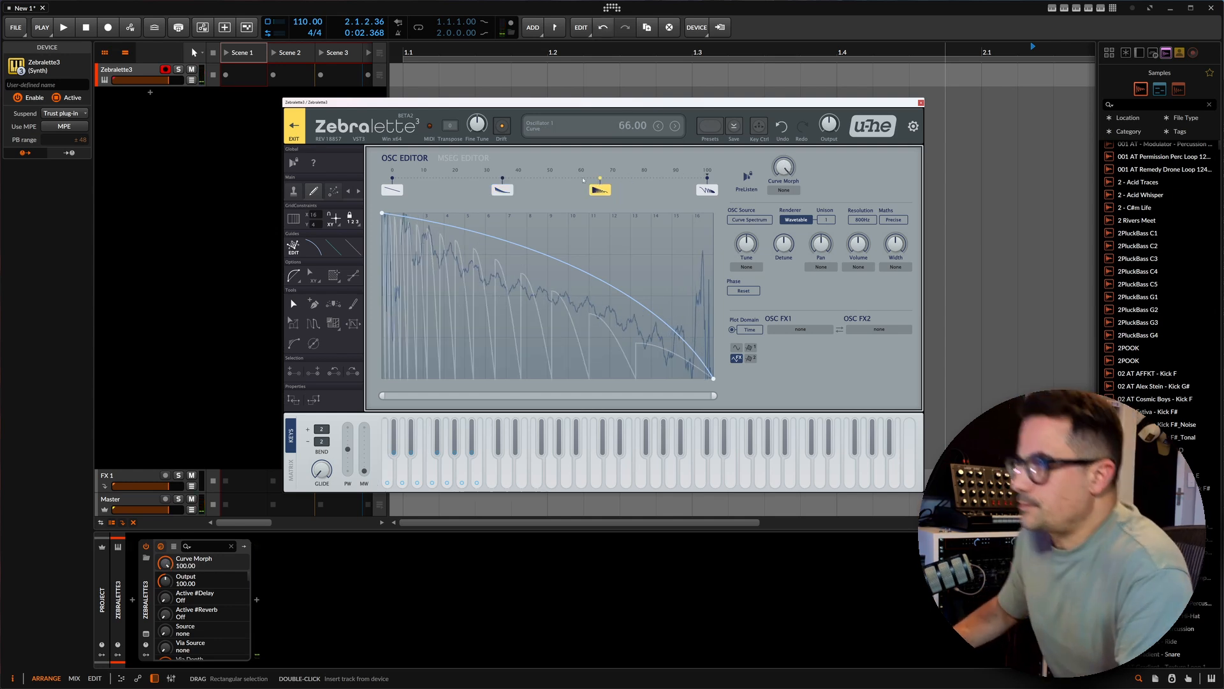
{"action": "left_click_drag", "start_coordinate": [502, 179], "coordinate": [488, 180]}
{"action": "left_click_drag", "start_coordinate": [600, 179], "coordinate": [611, 181]}
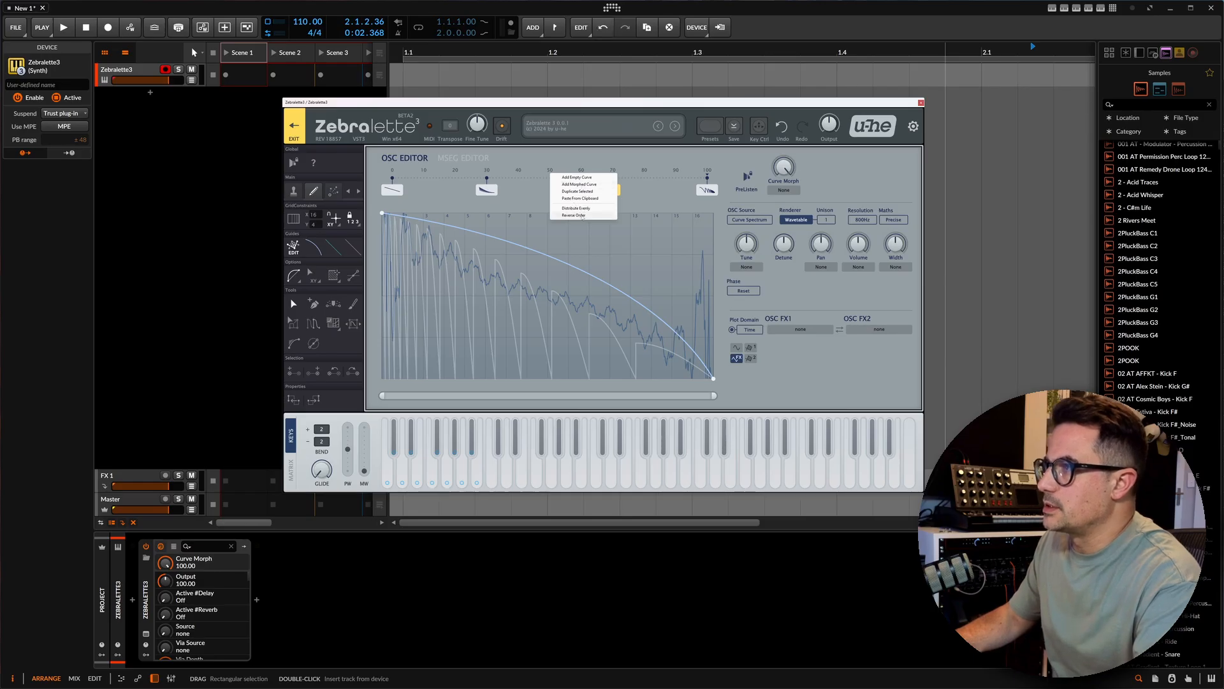
{"action": "left_click", "coordinate": [576, 208]}
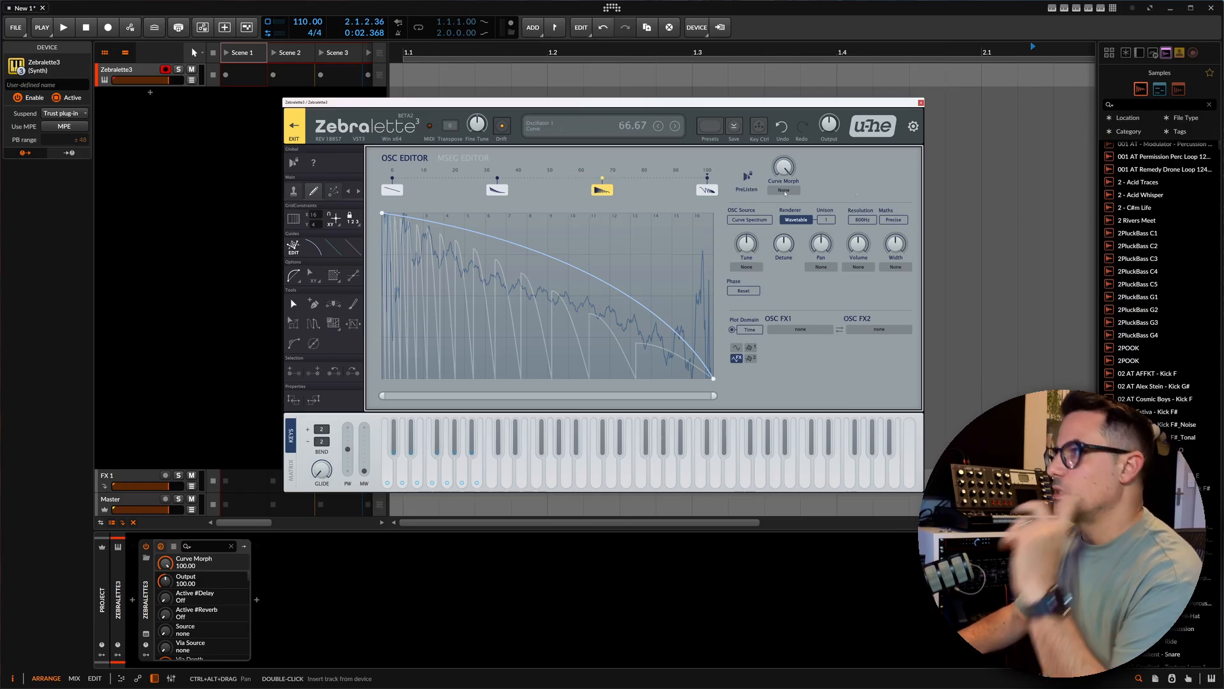
{"action": "left_click_drag", "start_coordinate": [784, 168], "coordinate": [785, 293]}
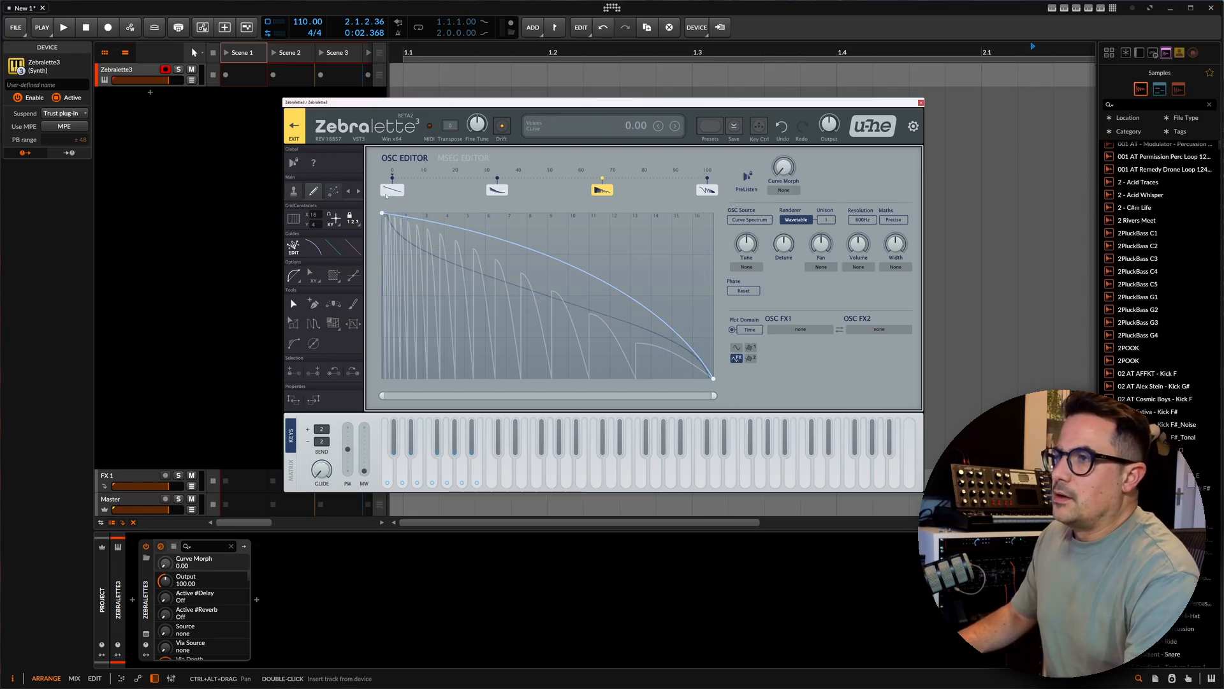
Step: Open the morph view for the first curve and set its transition's morph type to Point By Point
{"action": "left_click", "coordinate": [387, 194]}
{"action": "left_click", "coordinate": [333, 192]}
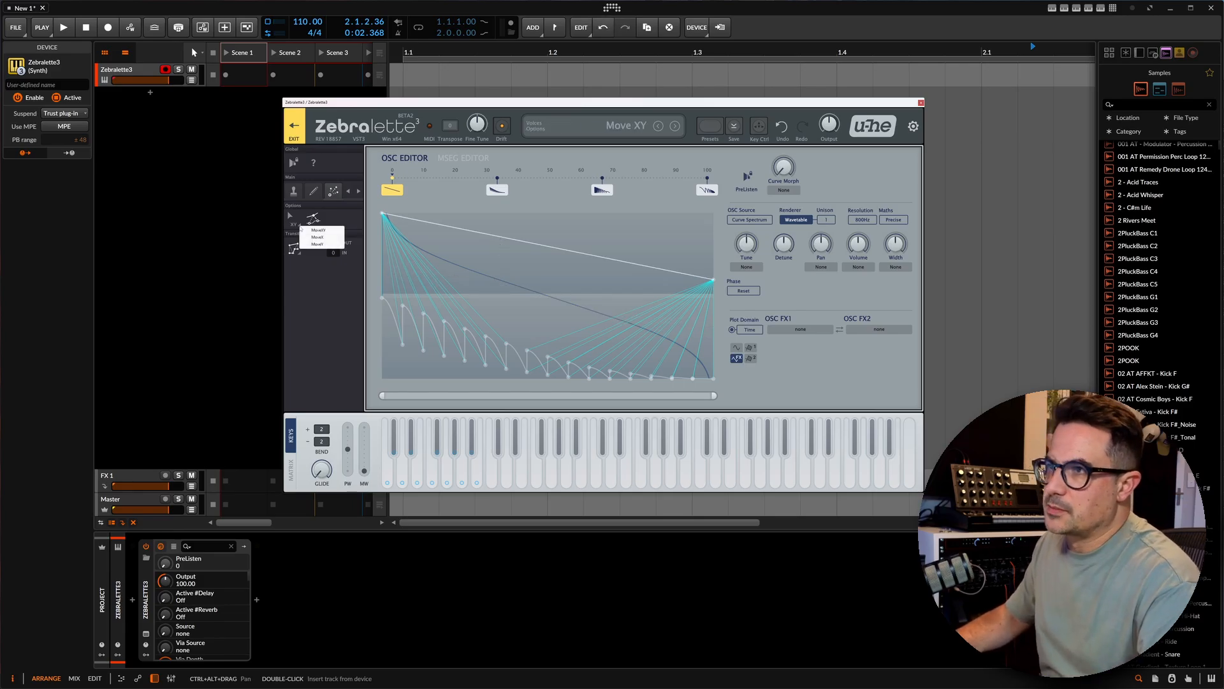
{"action": "left_click", "coordinate": [319, 253]}
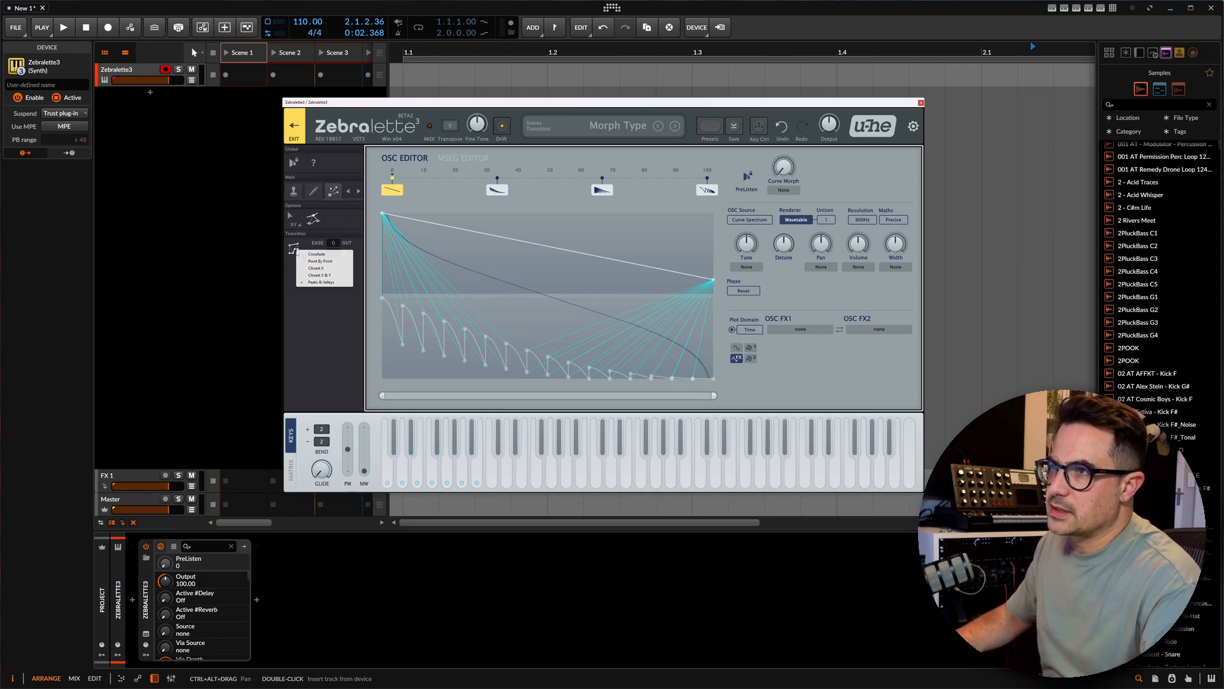
{"action": "left_click", "coordinate": [312, 261]}
{"action": "mouse_move", "coordinate": [584, 255]}
{"action": "left_mouse_down"}
{"action": "mouse_move", "coordinate": [584, 322]}
{"action": "mouse_move", "coordinate": [593, 258]}
{"action": "left_mouse_up"}
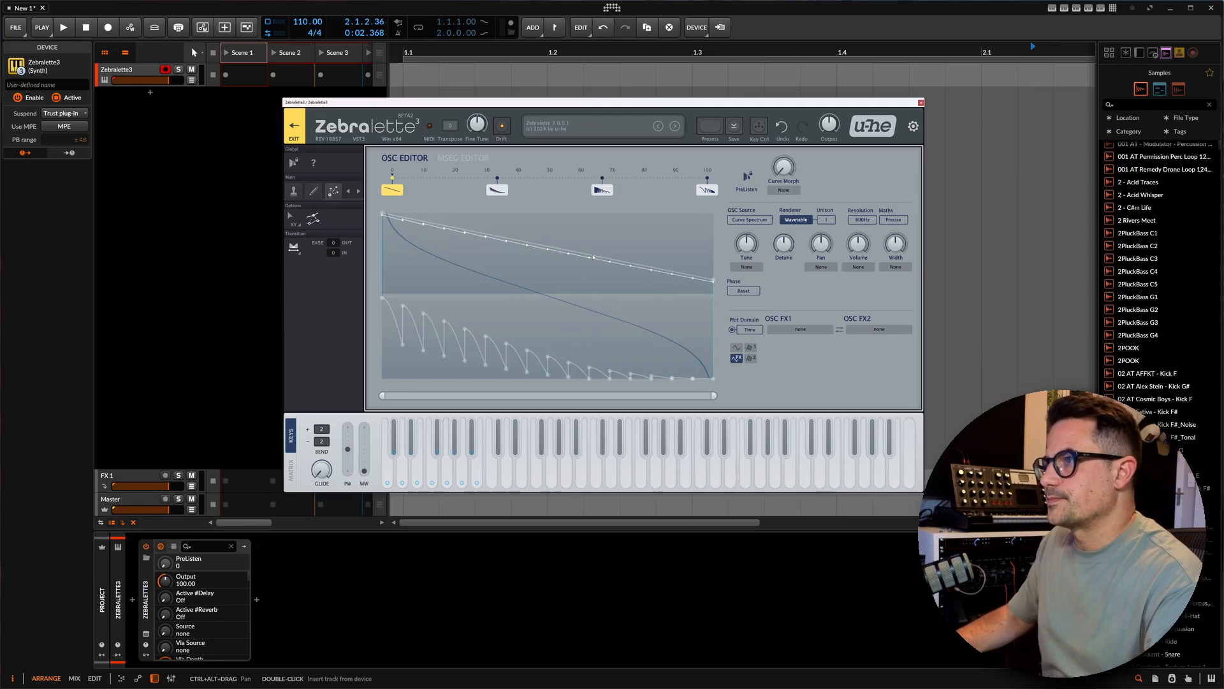
Step: Examine the second curve's morph connections while sweeping Curve Morph up to about 65
{"action": "left_click", "coordinate": [501, 191]}
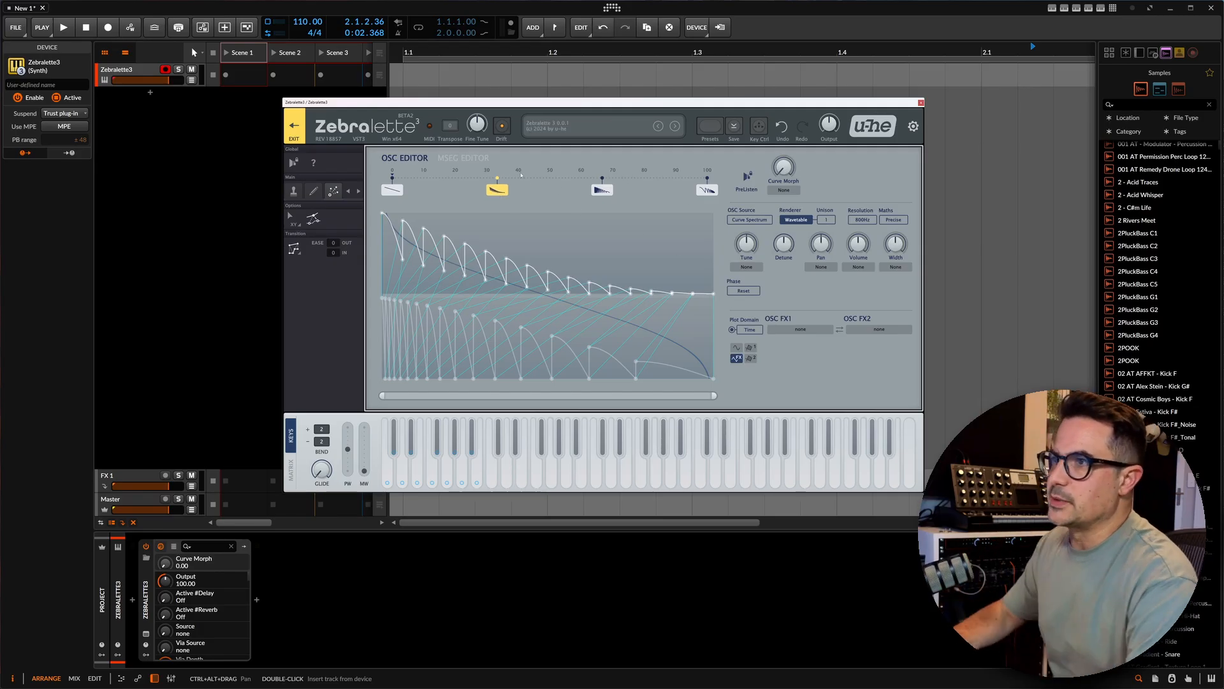
{"action": "left_click_drag", "start_coordinate": [790, 177], "coordinate": [784, 153]}
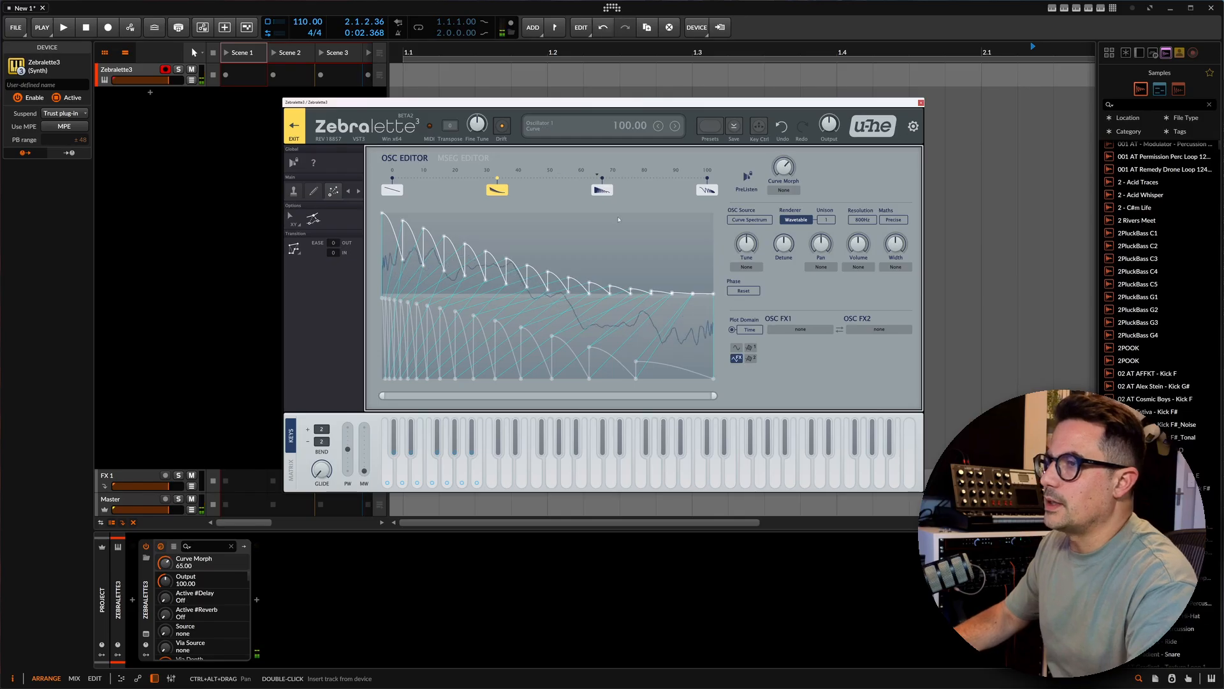
Step: Move the third curve to 50 to fit a duplicate of the second curve at 66, and distribute the set evenly
{"action": "left_click_drag", "start_coordinate": [602, 185], "coordinate": [550, 185]}
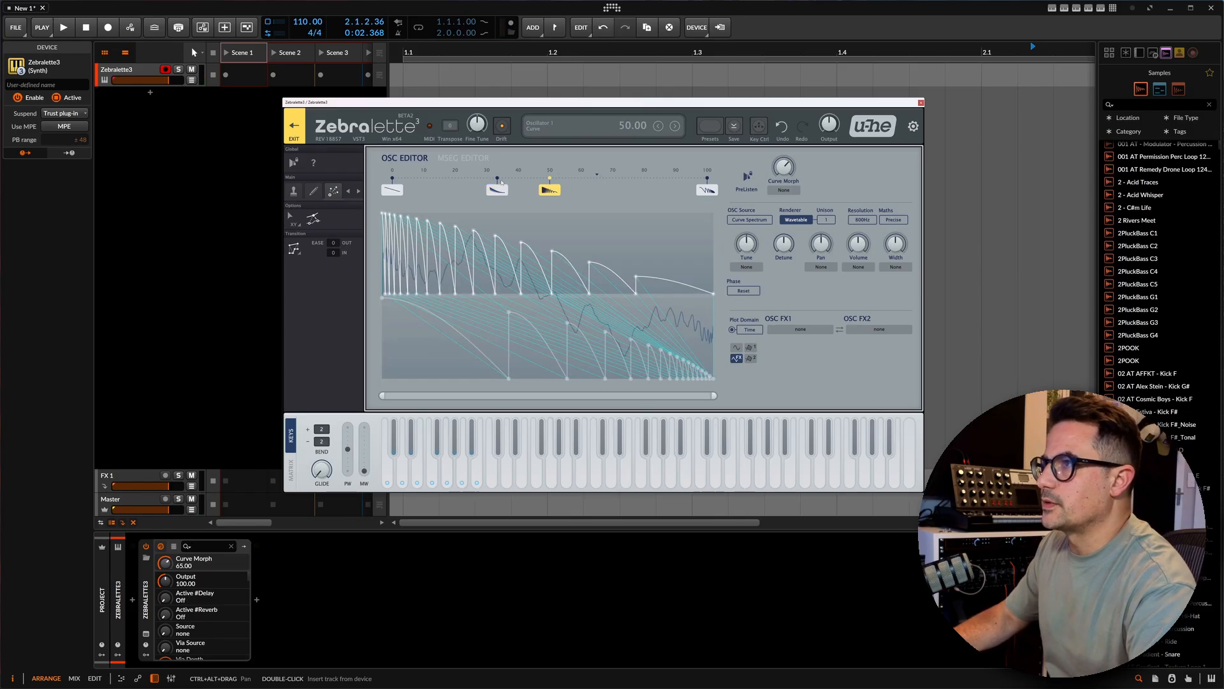
{"action": "left_click", "coordinate": [497, 190]}
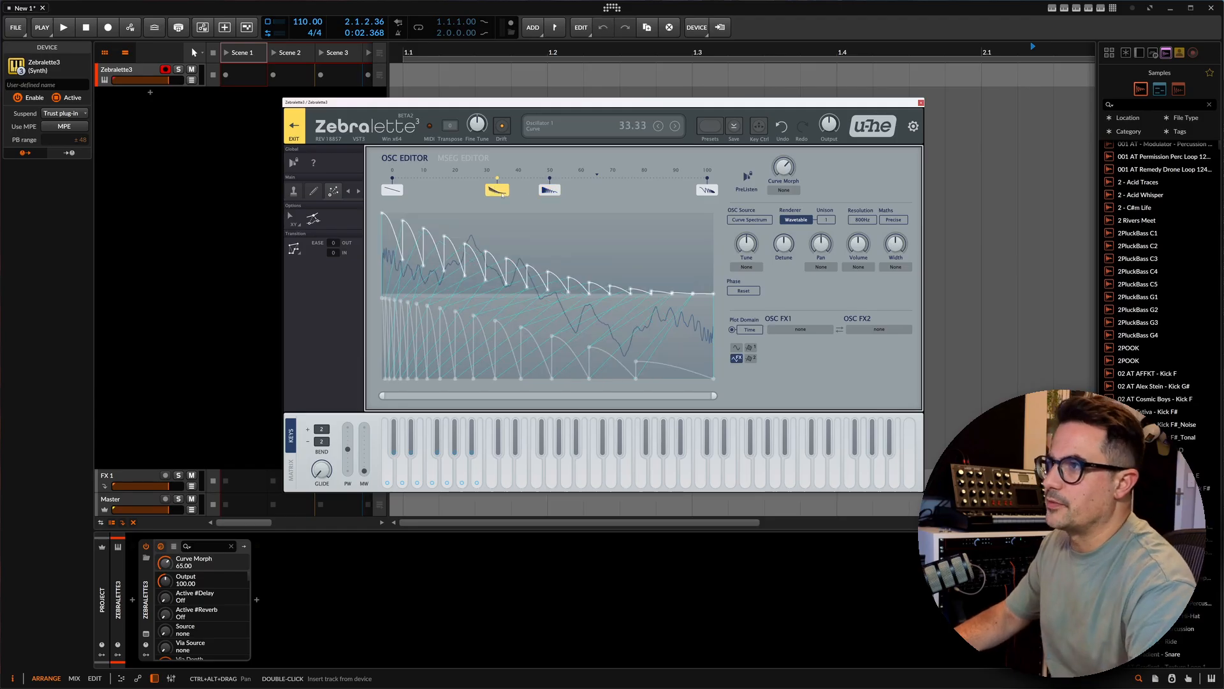
{"action": "right_click", "coordinate": [604, 182]}
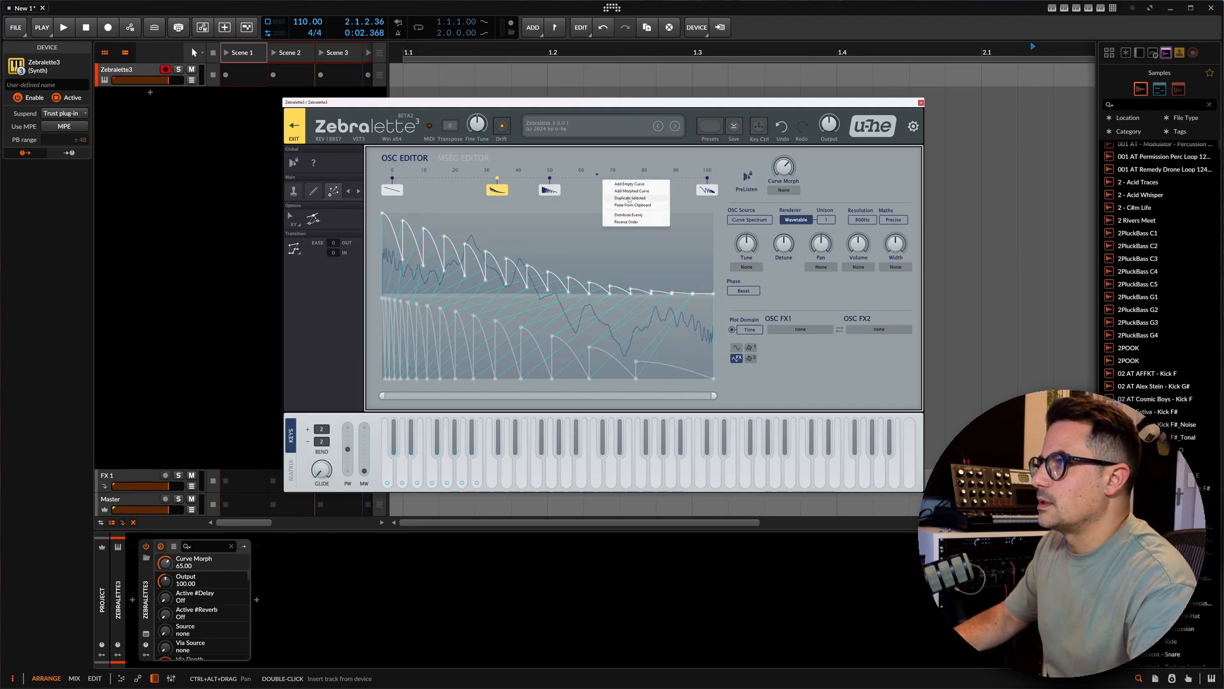
{"action": "left_click", "coordinate": [627, 200]}
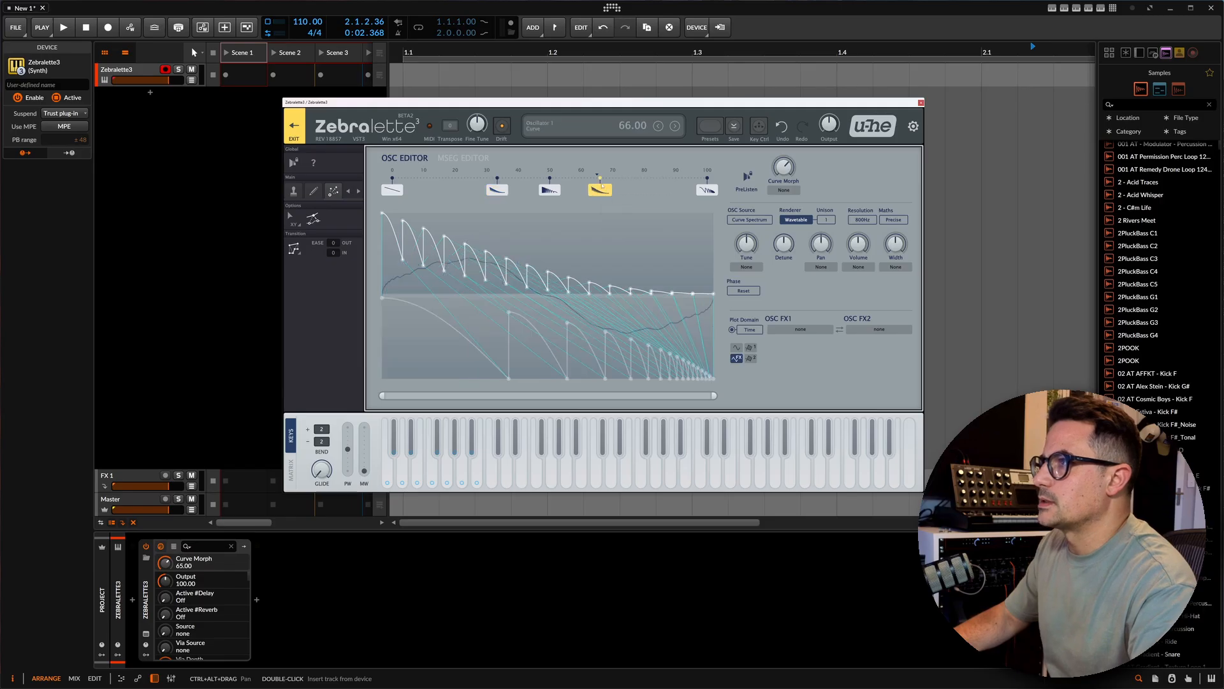
{"action": "right_click", "coordinate": [644, 179]}
{"action": "left_click", "coordinate": [659, 190]}
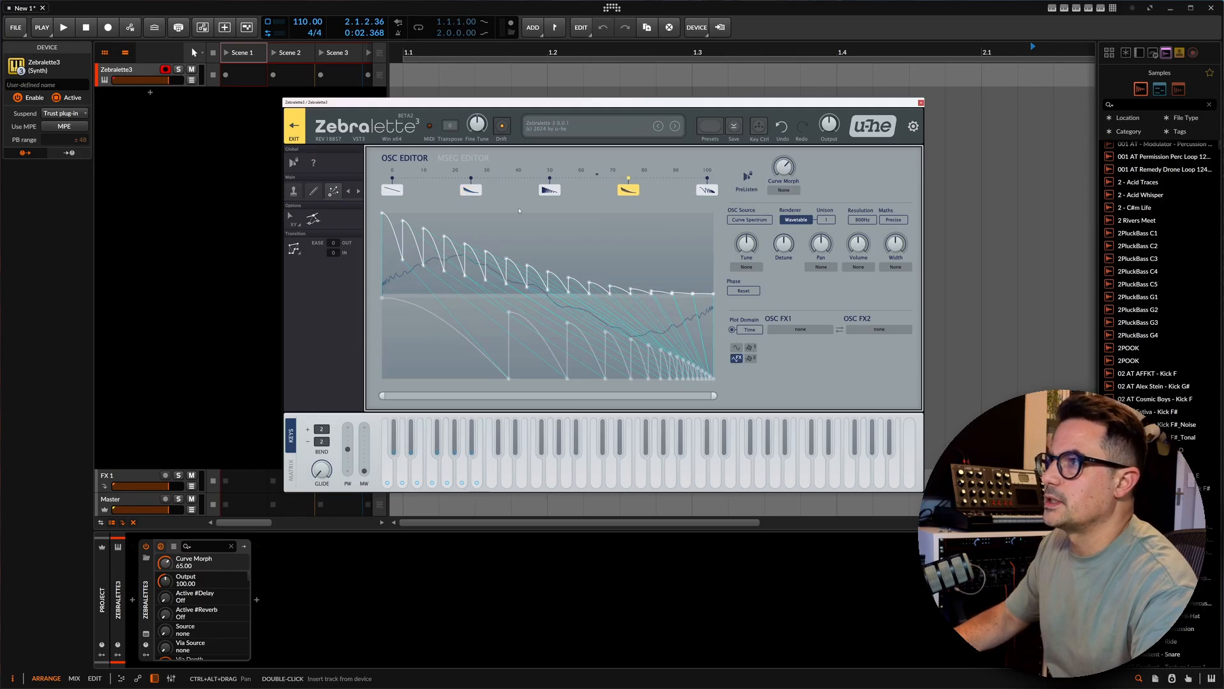
Step: Sweep Curve Morph back and forth through the five-curve set and return it to 0
{"action": "mouse_move", "coordinate": [784, 167]}
{"action": "left_mouse_down"}
{"action": "mouse_move", "coordinate": [784, 205]}
{"action": "mouse_move", "coordinate": [784, 180]}
{"action": "left_mouse_up"}
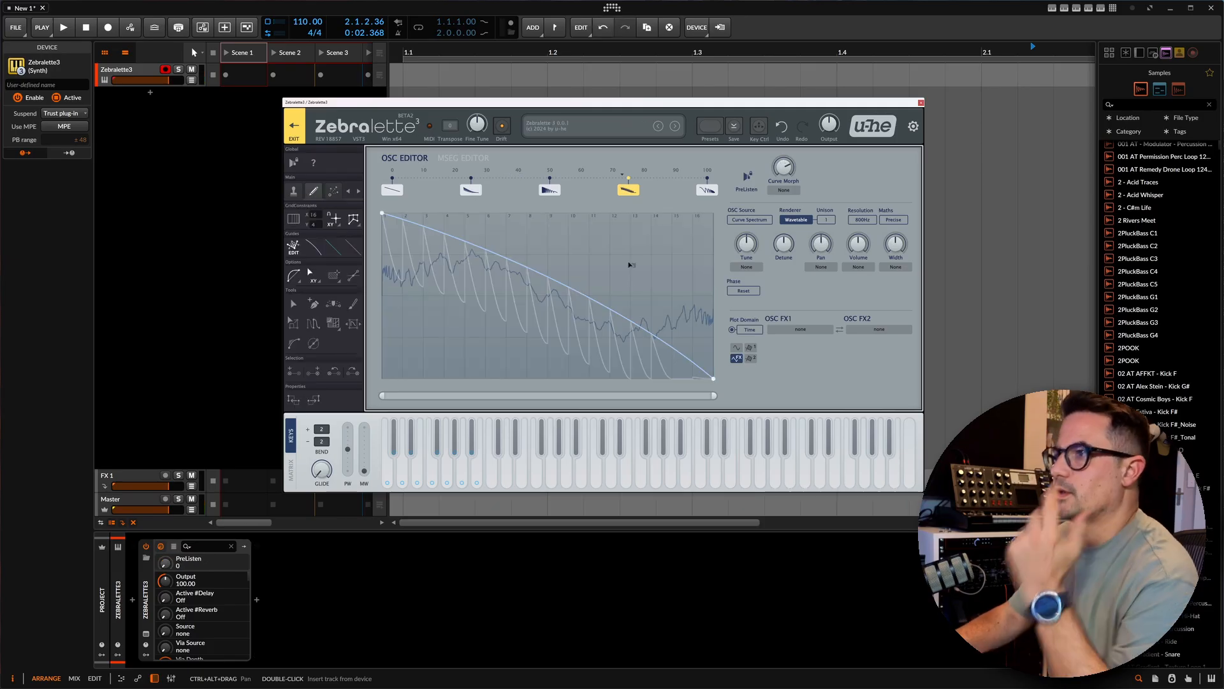
{"action": "left_click_drag", "start_coordinate": [783, 167], "coordinate": [783, 175]}
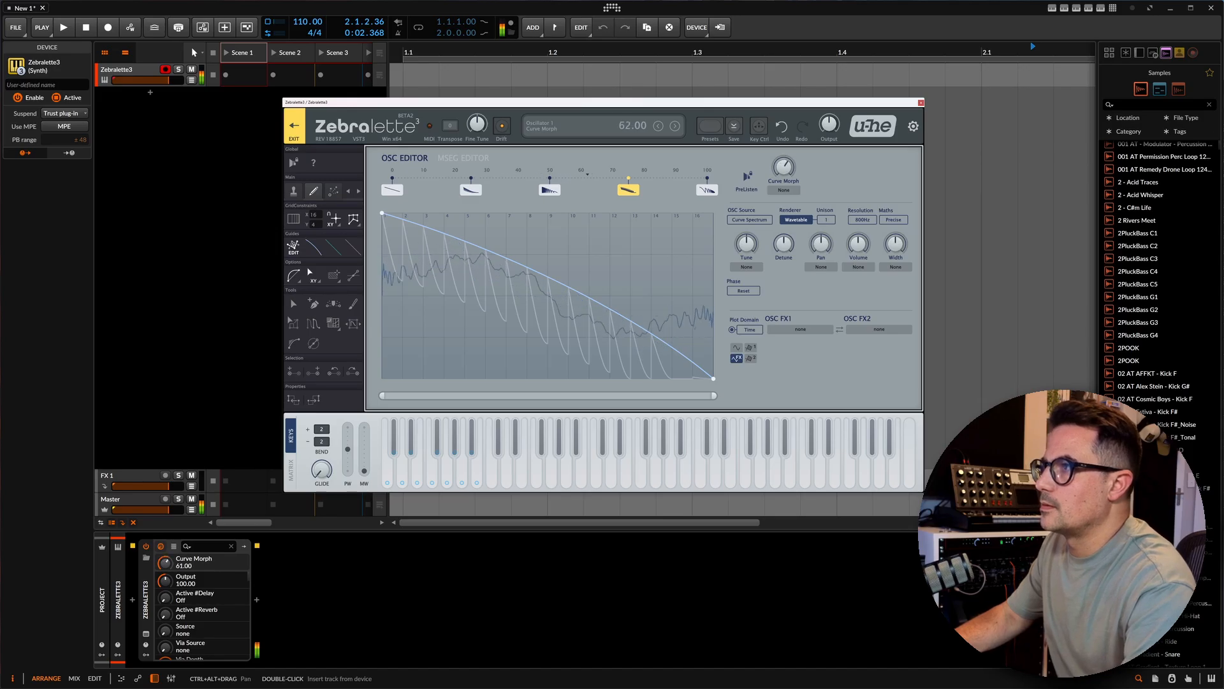
{"action": "left_click_drag", "start_coordinate": [784, 172], "coordinate": [783, 156]}
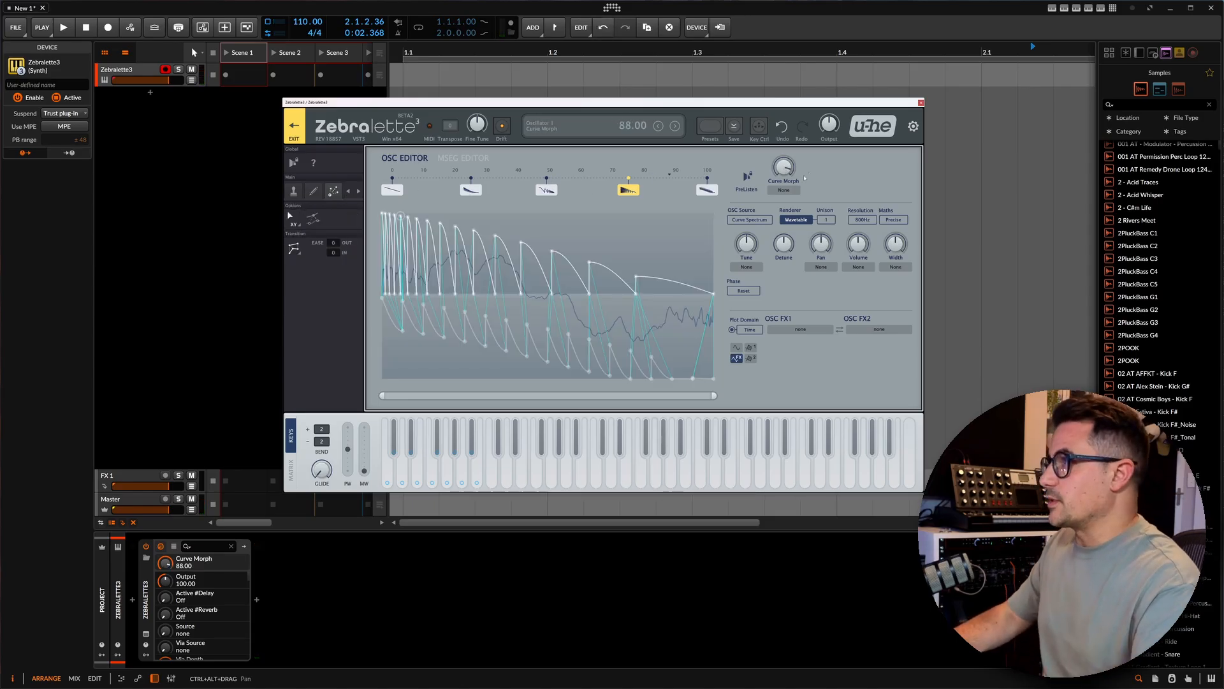
{"action": "left_click_drag", "start_coordinate": [783, 167], "coordinate": [704, 277]}
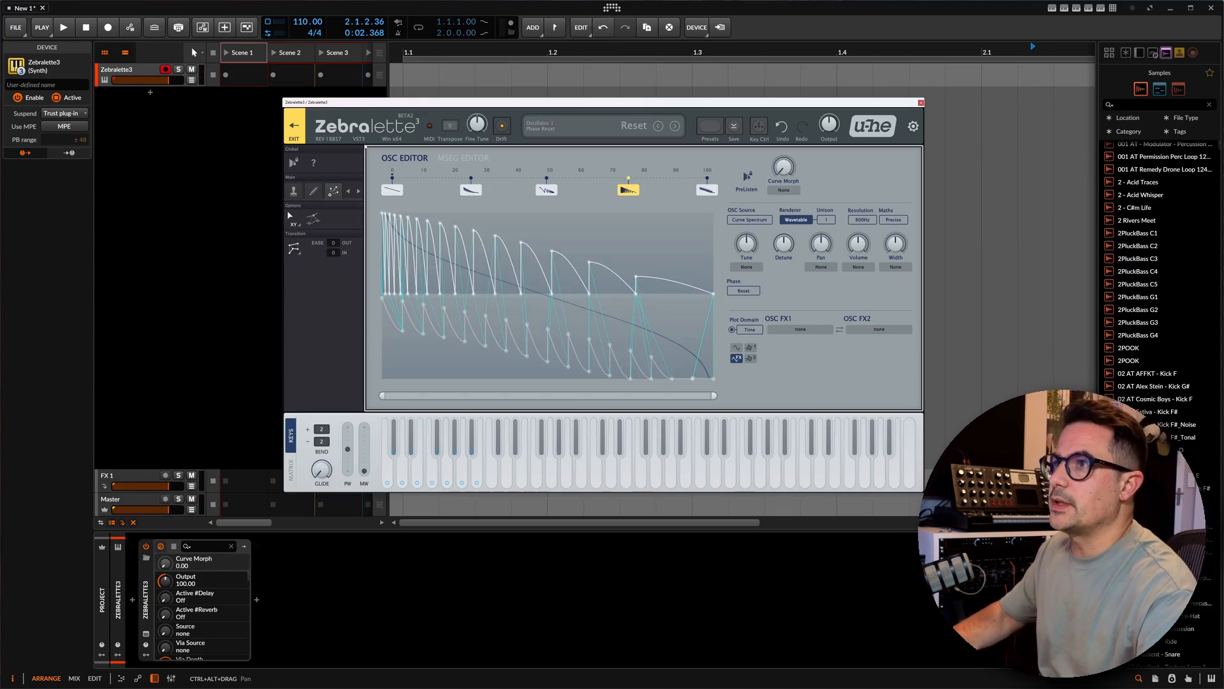
Step: Exit the curve editor and assign MSEG to modulate Curve Morph at depth -100, starting from a Curve Morph of 100
{"action": "left_click", "coordinate": [294, 127]}
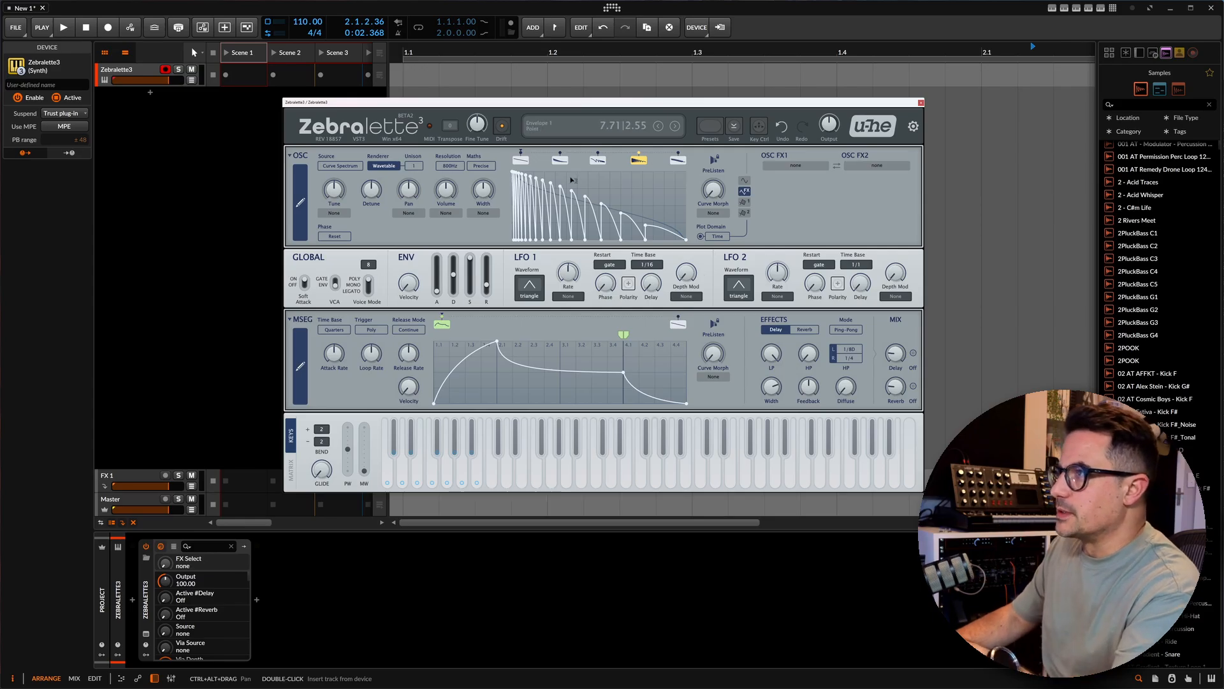
{"action": "left_click", "coordinate": [713, 213]}
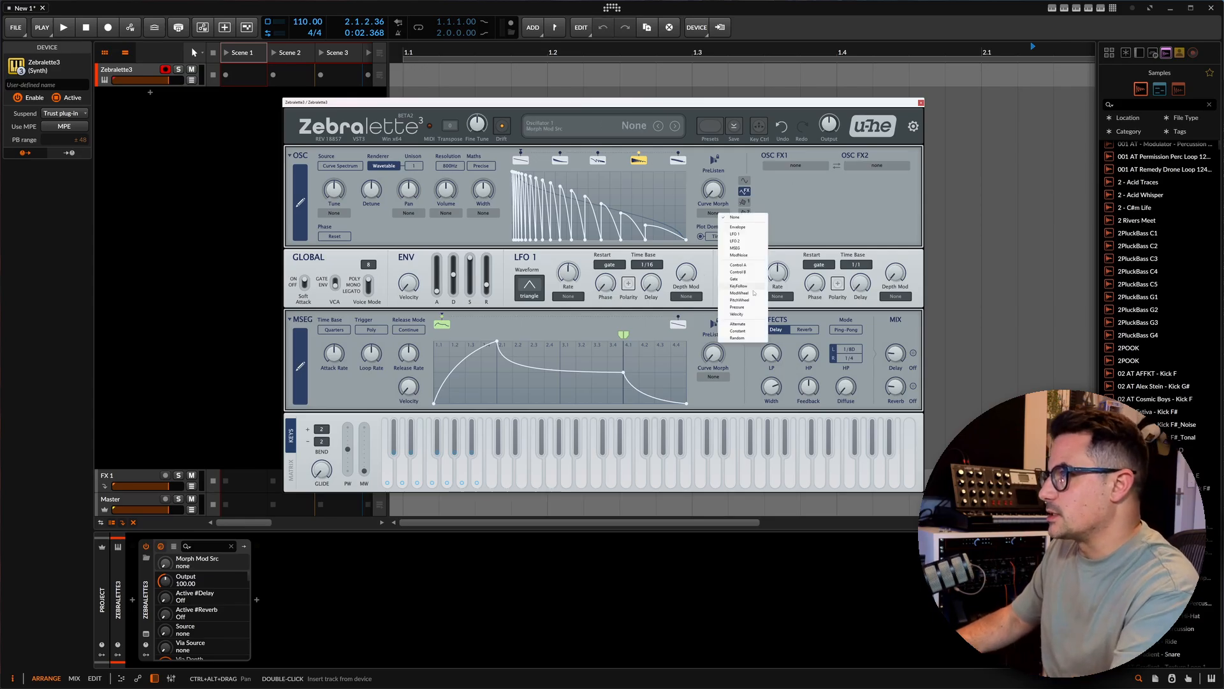
{"action": "left_click", "coordinate": [741, 248]}
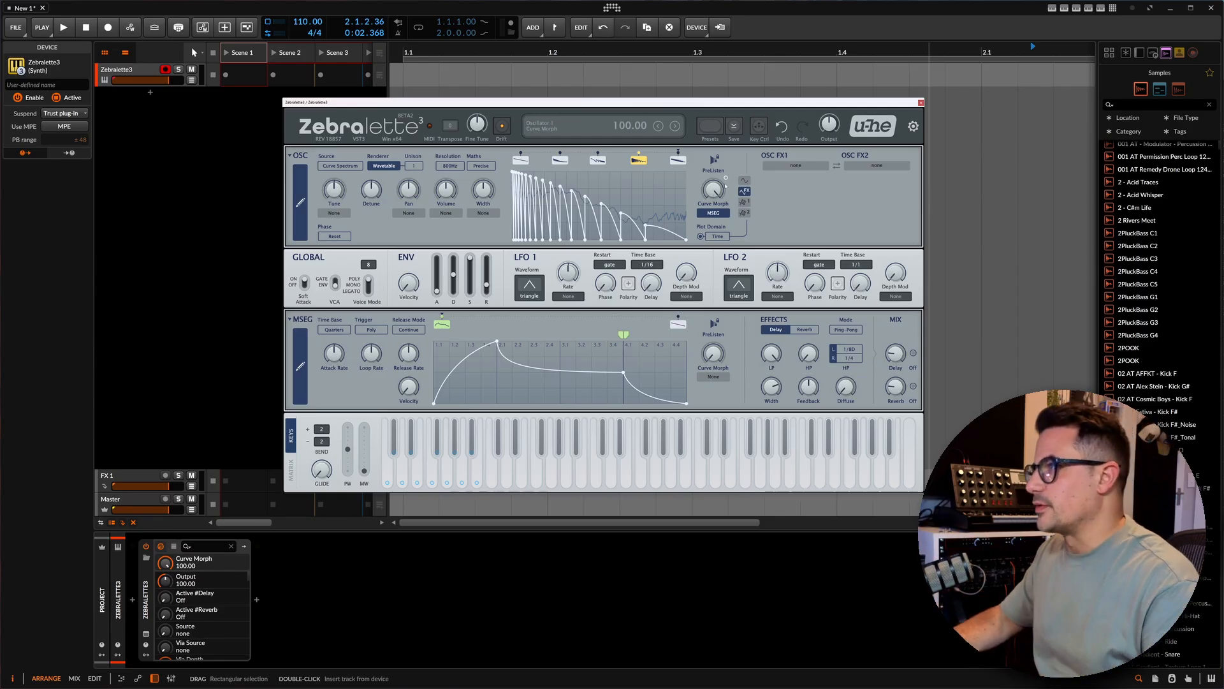
{"action": "left_click_drag", "start_coordinate": [726, 177], "coordinate": [726, 256]}
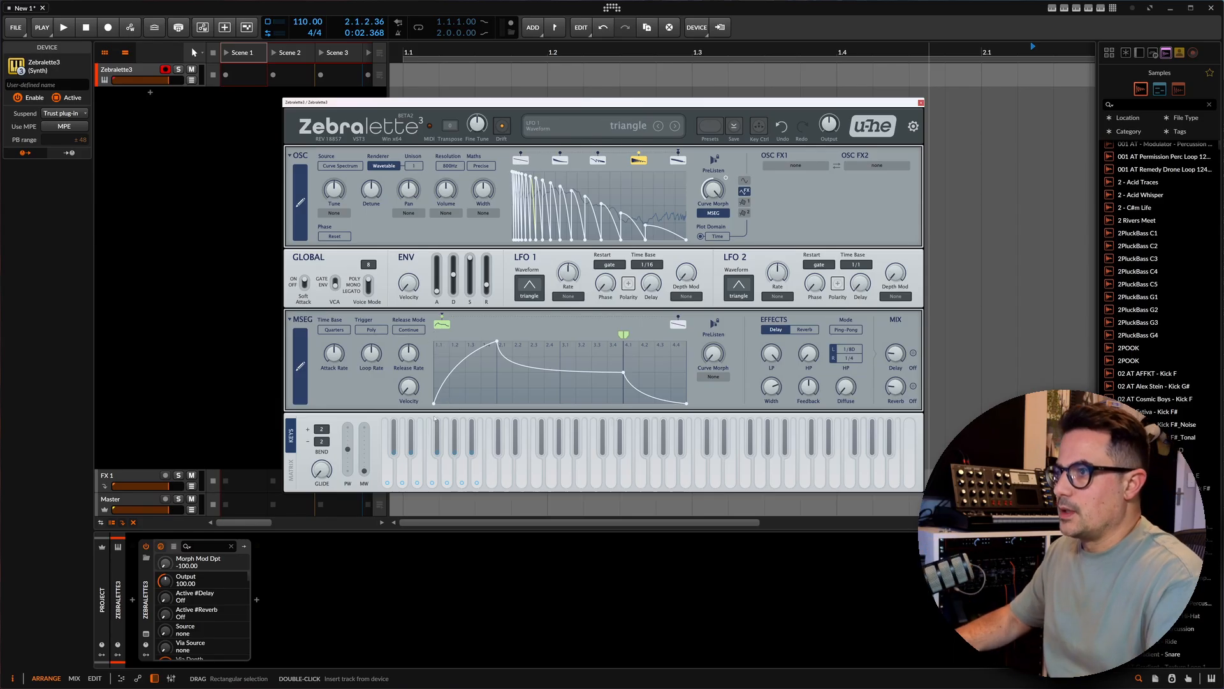
Step: Reshape the MSEG envelope so it starts at its peak and decays to the sustain level
{"action": "left_click_drag", "start_coordinate": [434, 404], "coordinate": [496, 374]}
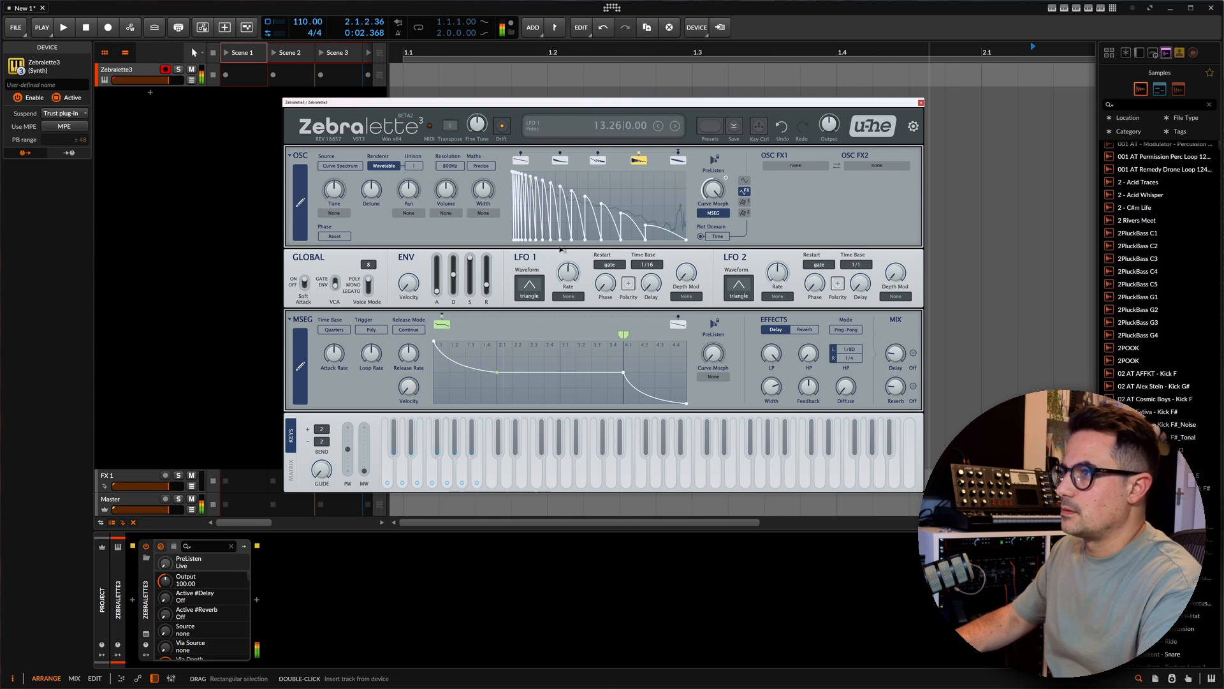
Step: Turn the MSEG's sustain point into a loop running from 3.1 to 4.1, and select the oscillator curve at 100
{"action": "left_click_drag", "start_coordinate": [497, 372], "coordinate": [560, 372]}
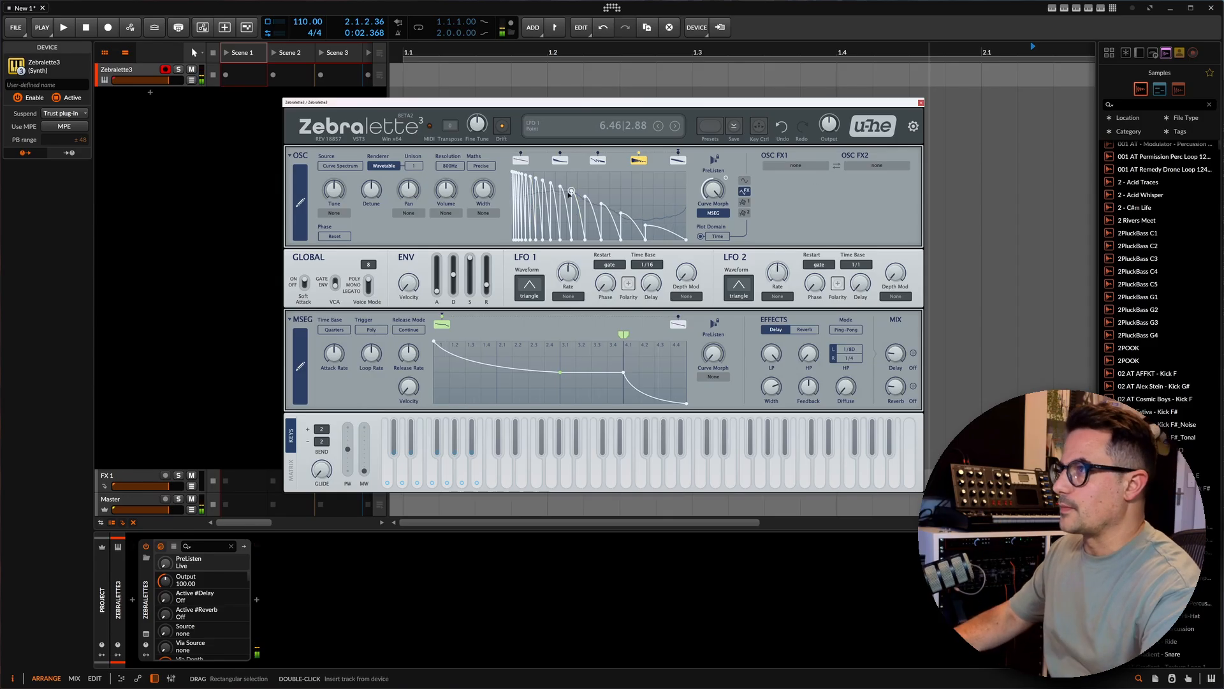
{"action": "left_click_drag", "start_coordinate": [621, 334], "coordinate": [561, 334]}
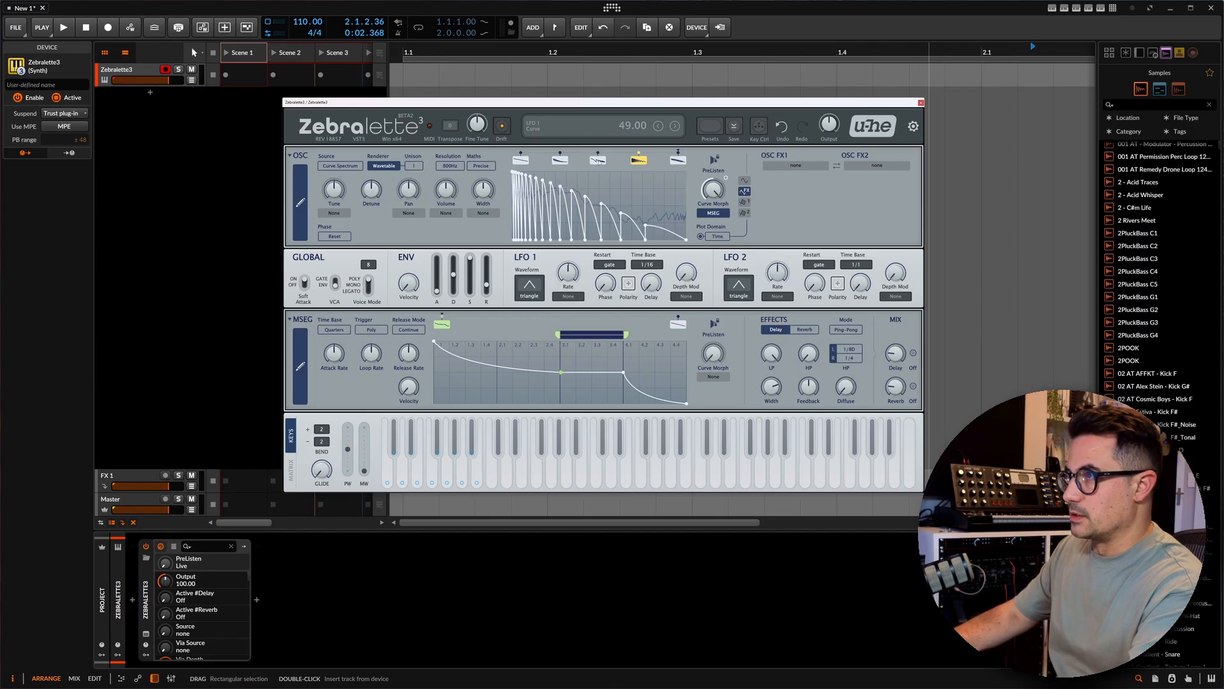
{"action": "left_click", "coordinate": [599, 162]}
{"action": "left_click", "coordinate": [678, 161]}
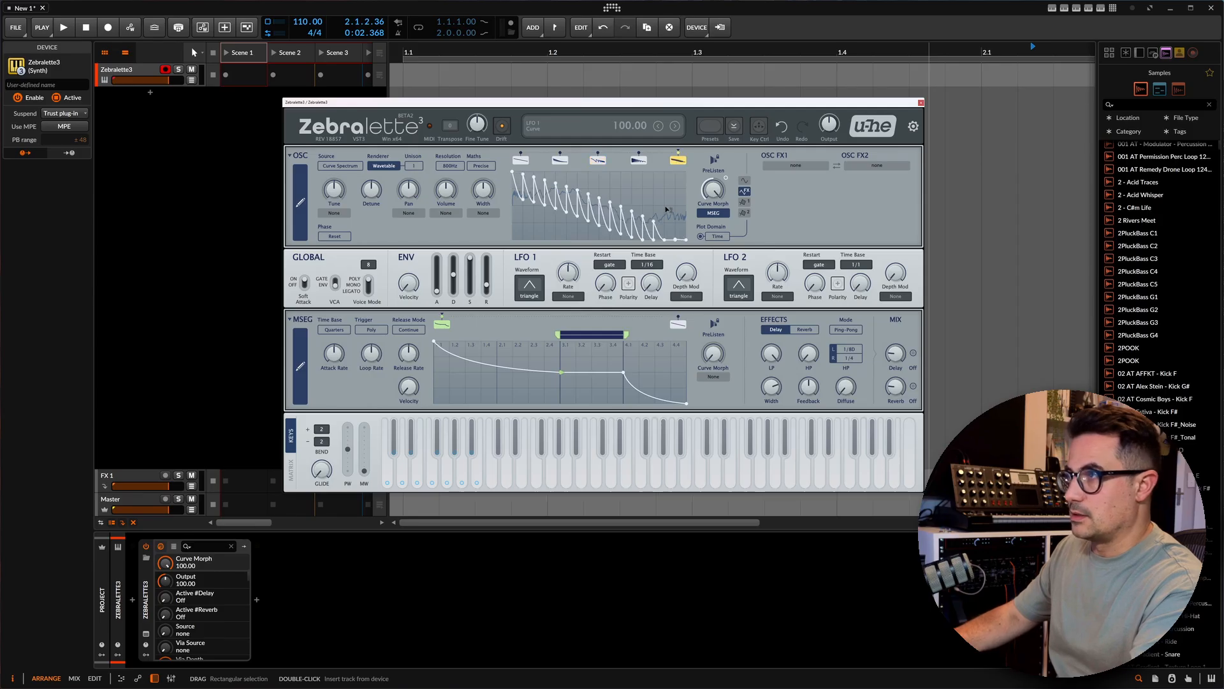
Step: Lengthen the MSEG envelope and reshape its looped section into a dip to zero with two straight segments
{"action": "left_click_drag", "start_coordinate": [625, 335], "coordinate": [687, 338]}
{"action": "left_click_drag", "start_coordinate": [687, 403], "coordinate": [813, 420]}
{"action": "left_click_drag", "start_coordinate": [561, 374], "coordinate": [561, 403]}
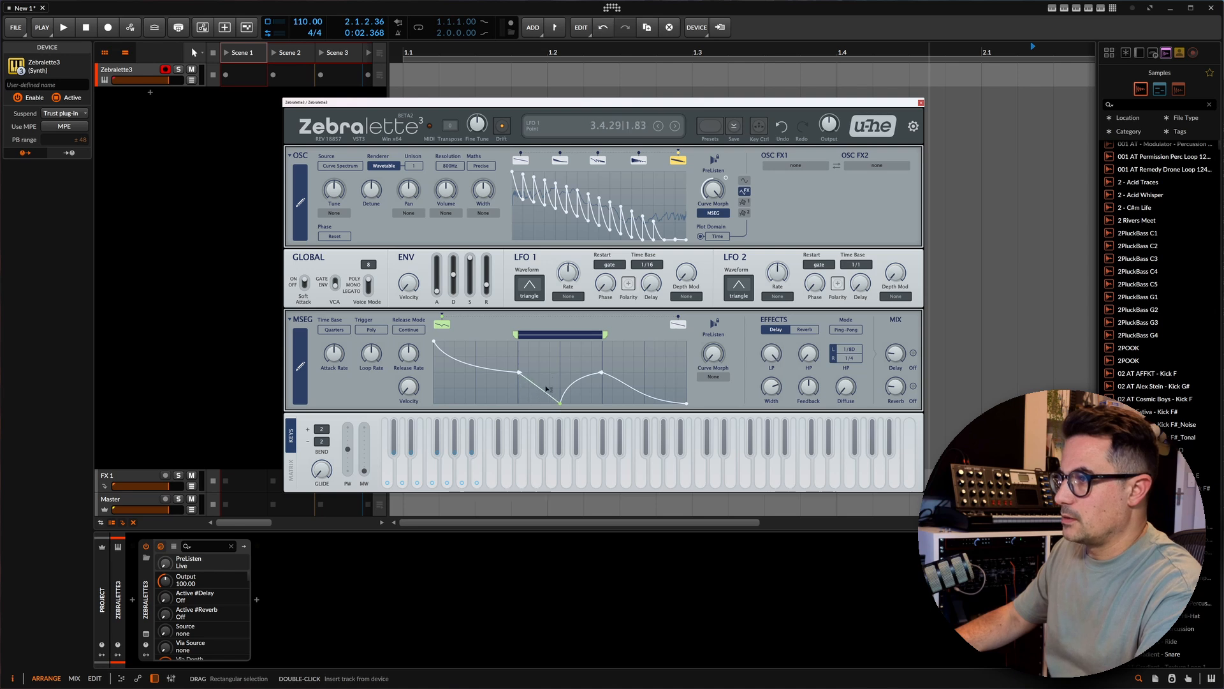
{"action": "double_click", "coordinate": [569, 386]}
{"action": "double_click", "coordinate": [570, 387]}
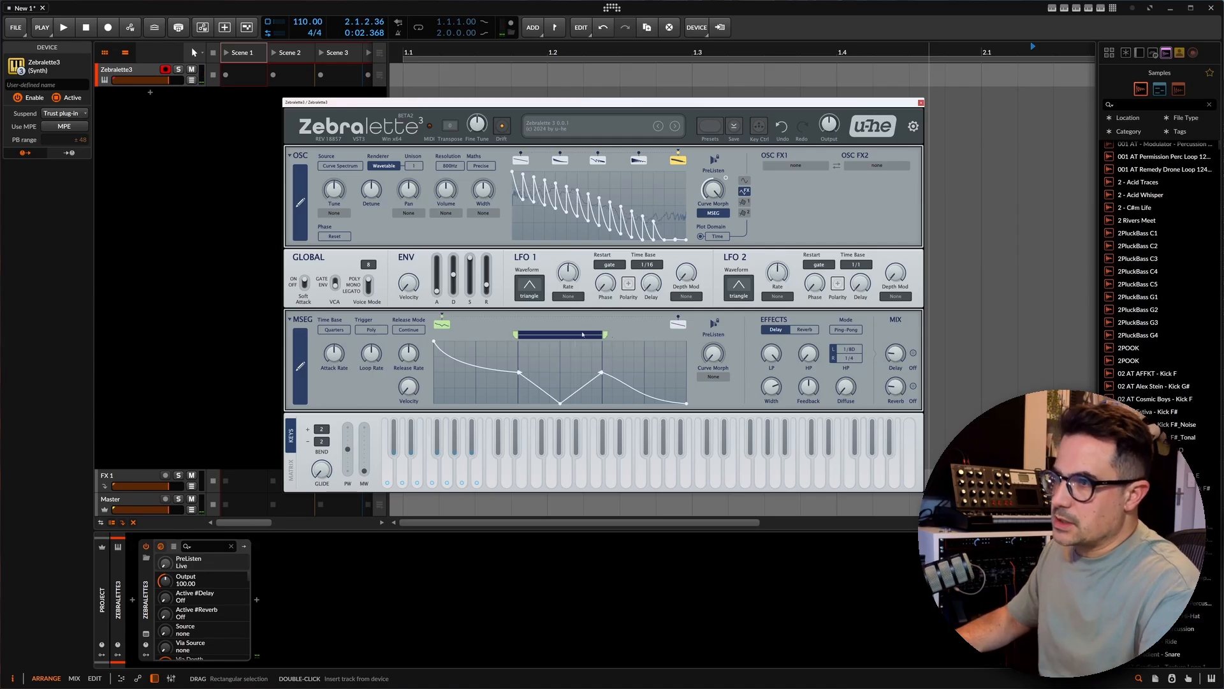
Step: Lower the MSEG Loop Rate to about -1.70
{"action": "left_click_drag", "start_coordinate": [372, 353], "coordinate": [372, 353]}
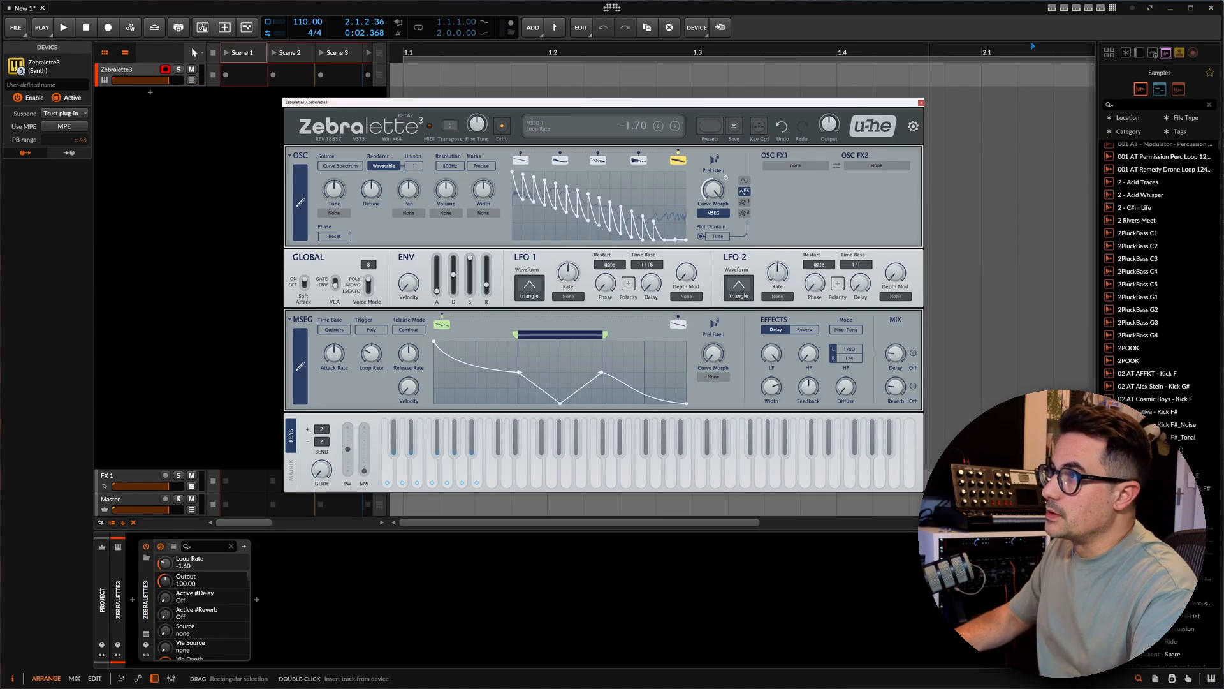
{"action": "left_click_drag", "start_coordinate": [372, 353], "coordinate": [372, 353]}
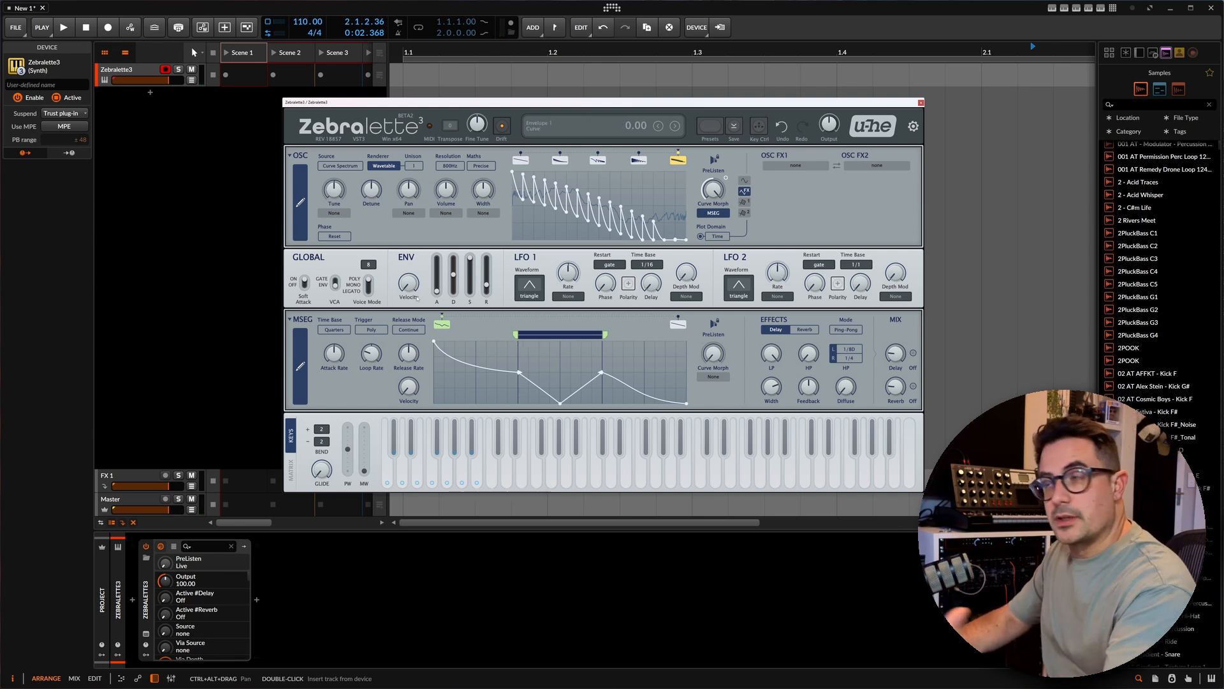
{"action": "left_click", "coordinate": [224, 365]}
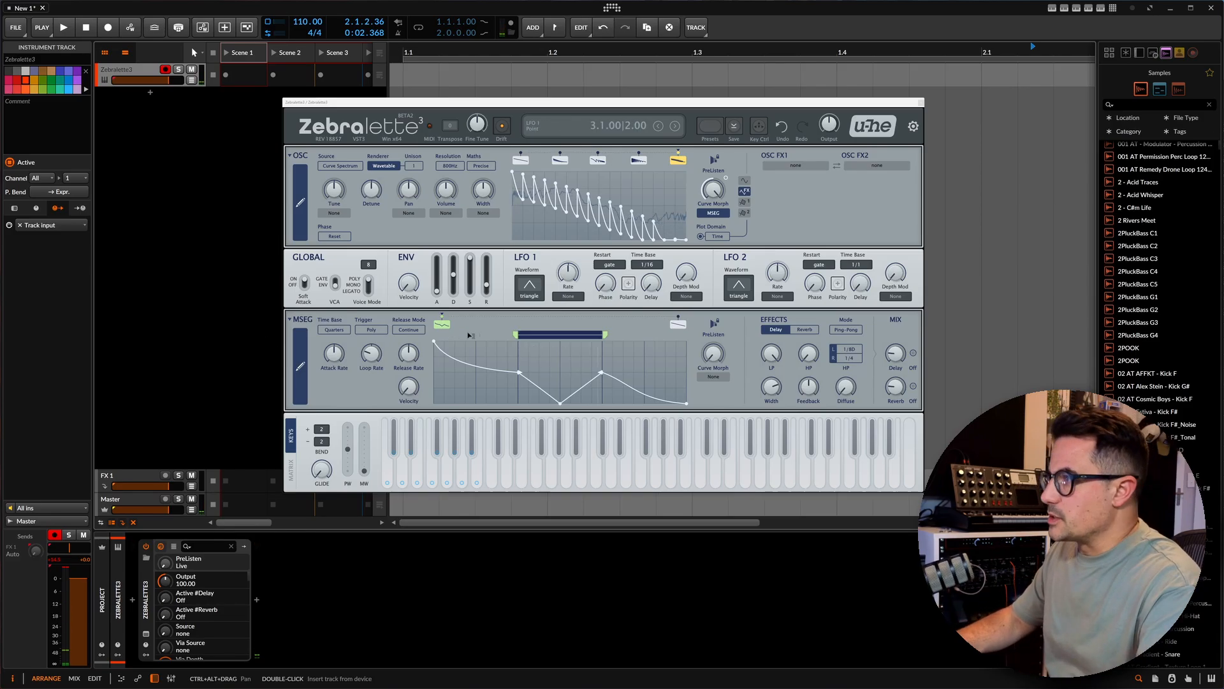
Step: Open the MSEG in the curve editor, move its first curve to 50 and copy it to 100
{"action": "left_click", "coordinate": [300, 366]}
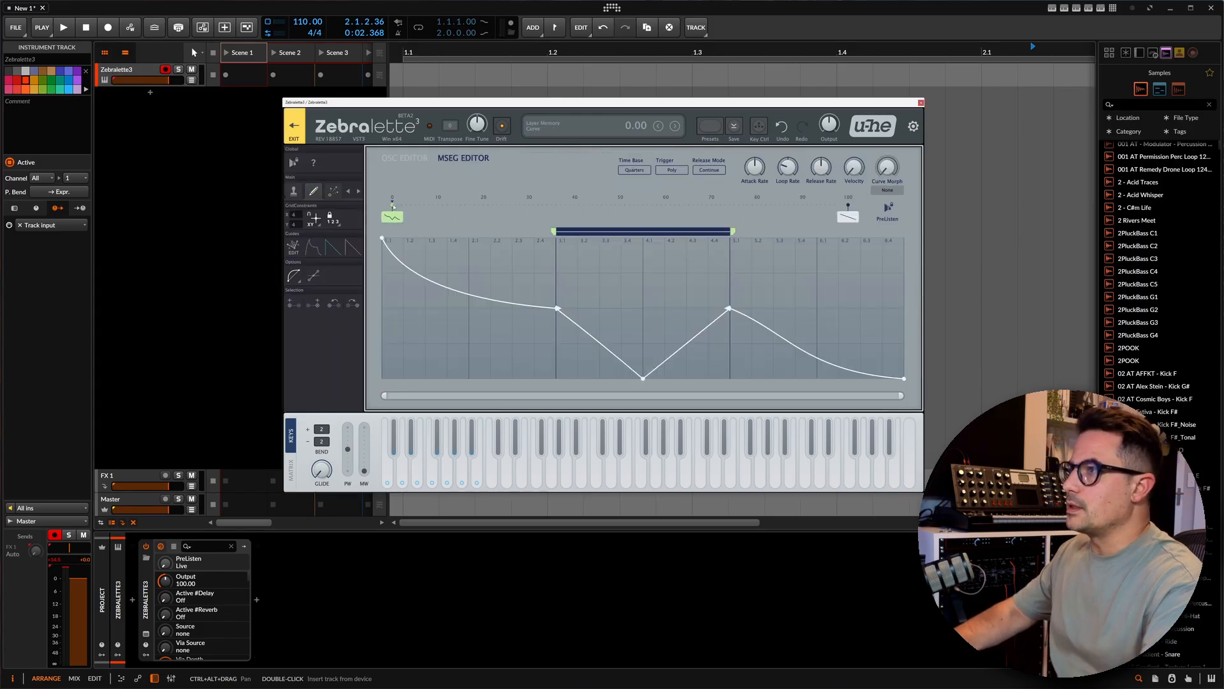
{"action": "left_click_drag", "start_coordinate": [392, 206], "coordinate": [621, 223]}
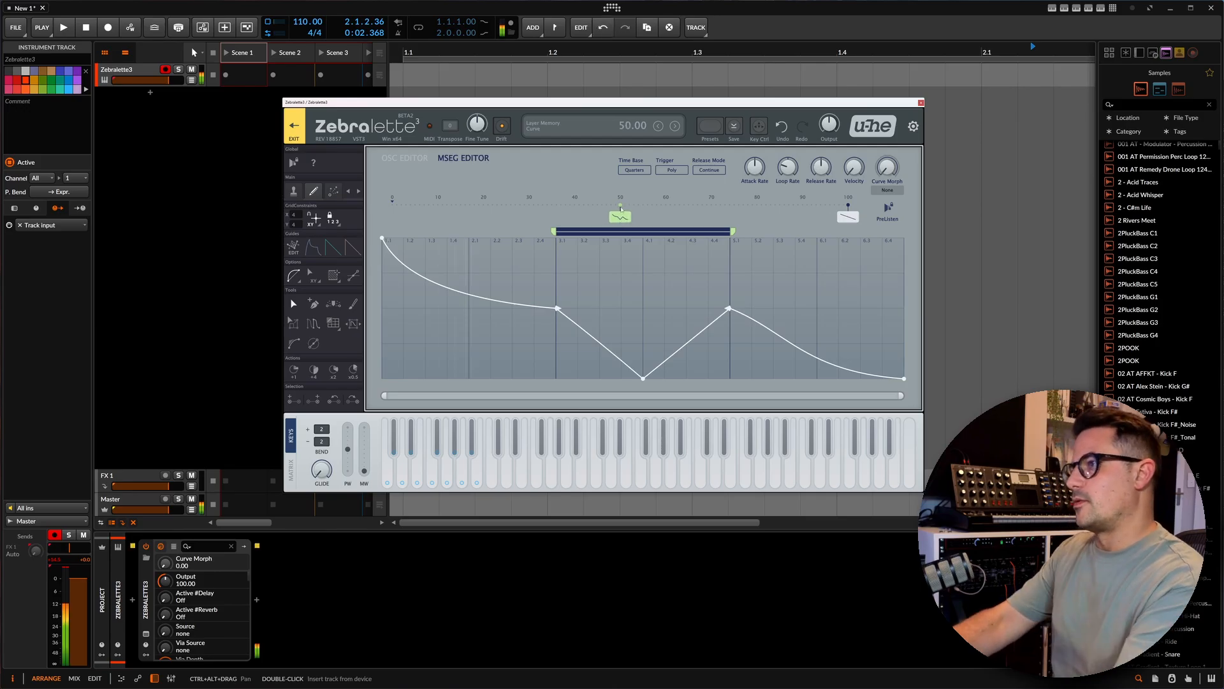
{"action": "left_click_drag", "start_coordinate": [622, 209], "coordinate": [869, 209]}
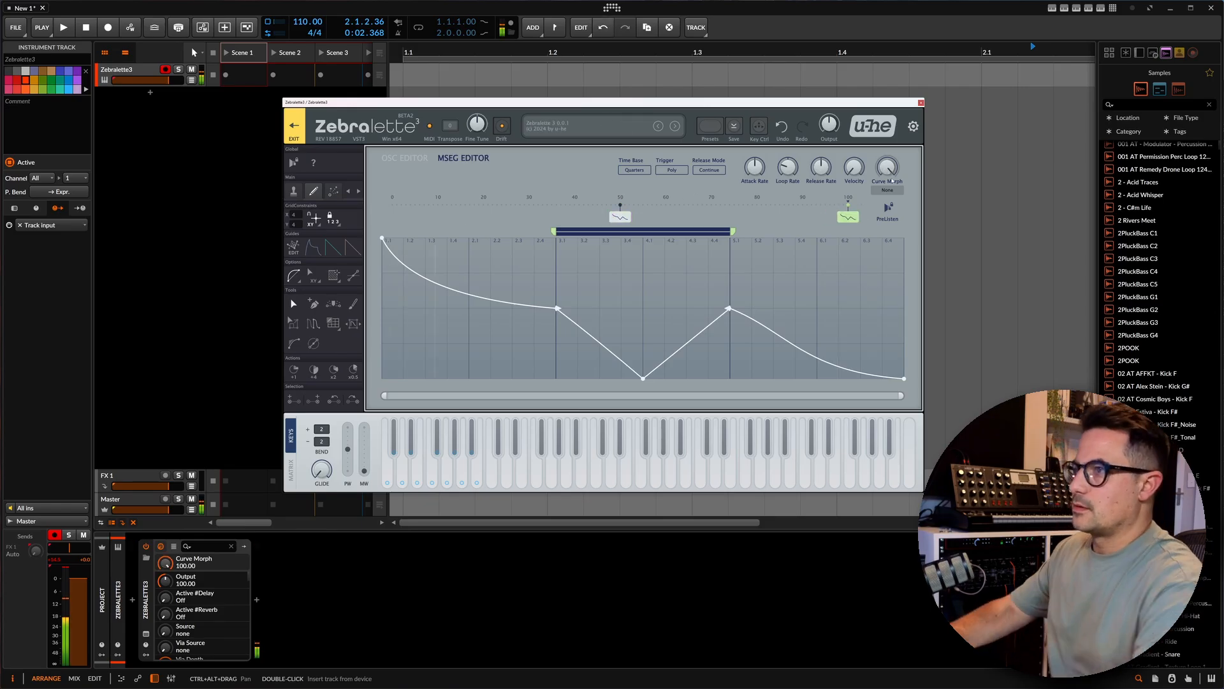
Step: Reshape the MSEG curve at 100 to rise from 2.00 and drop vertically to zero at 3.1, comparing it through Curve Morph
{"action": "left_click_drag", "start_coordinate": [382, 239], "coordinate": [383, 309]}
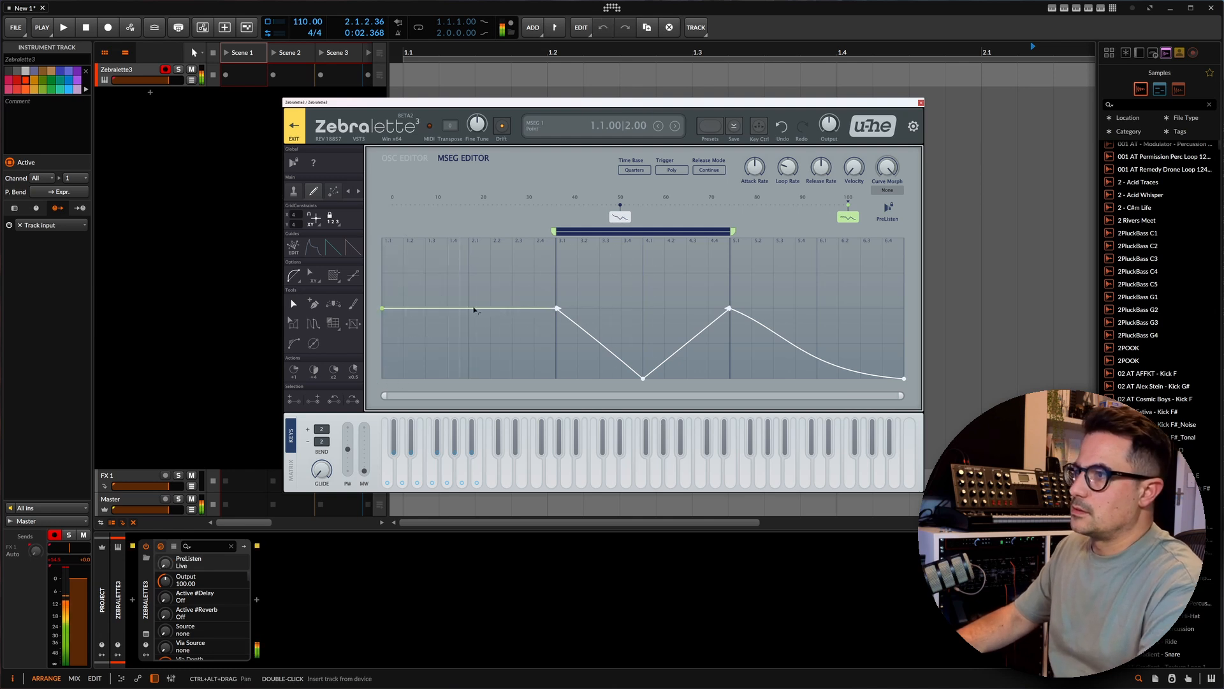
{"action": "left_click_drag", "start_coordinate": [556, 309], "coordinate": [512, 392]}
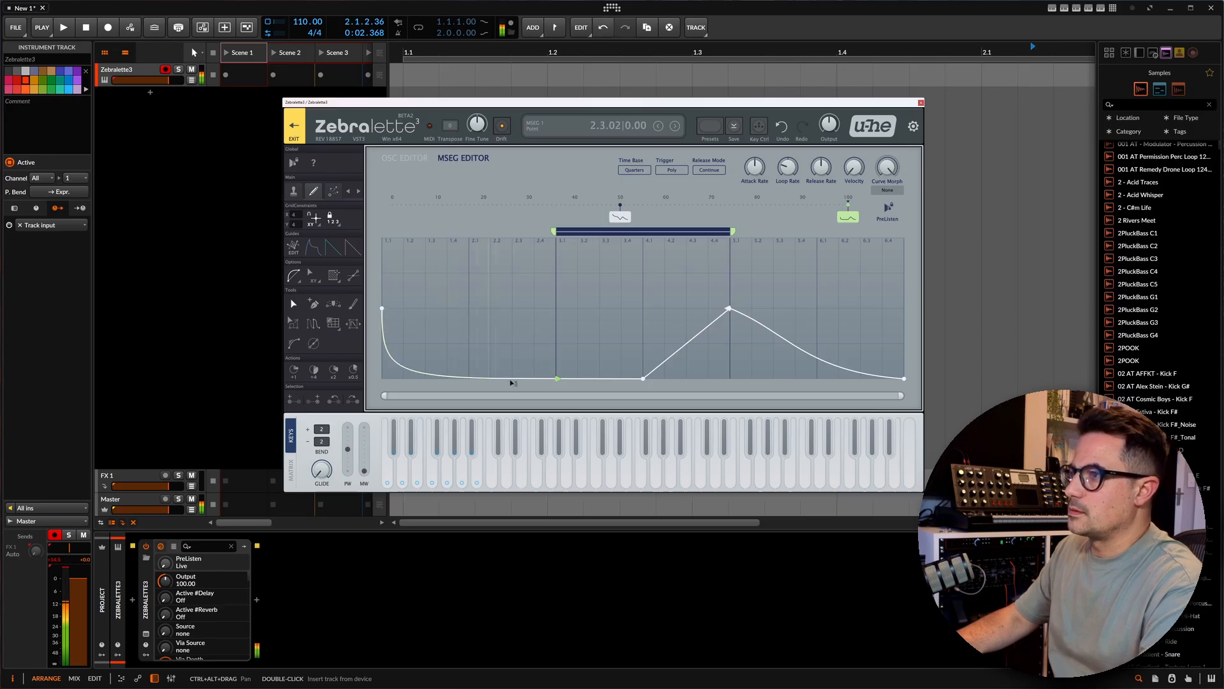
{"action": "left_click_drag", "start_coordinate": [422, 340], "coordinate": [502, 278]}
{"action": "left_click_drag", "start_coordinate": [557, 241], "coordinate": [556, 277]}
{"action": "left_click_drag", "start_coordinate": [401, 311], "coordinate": [377, 339]}
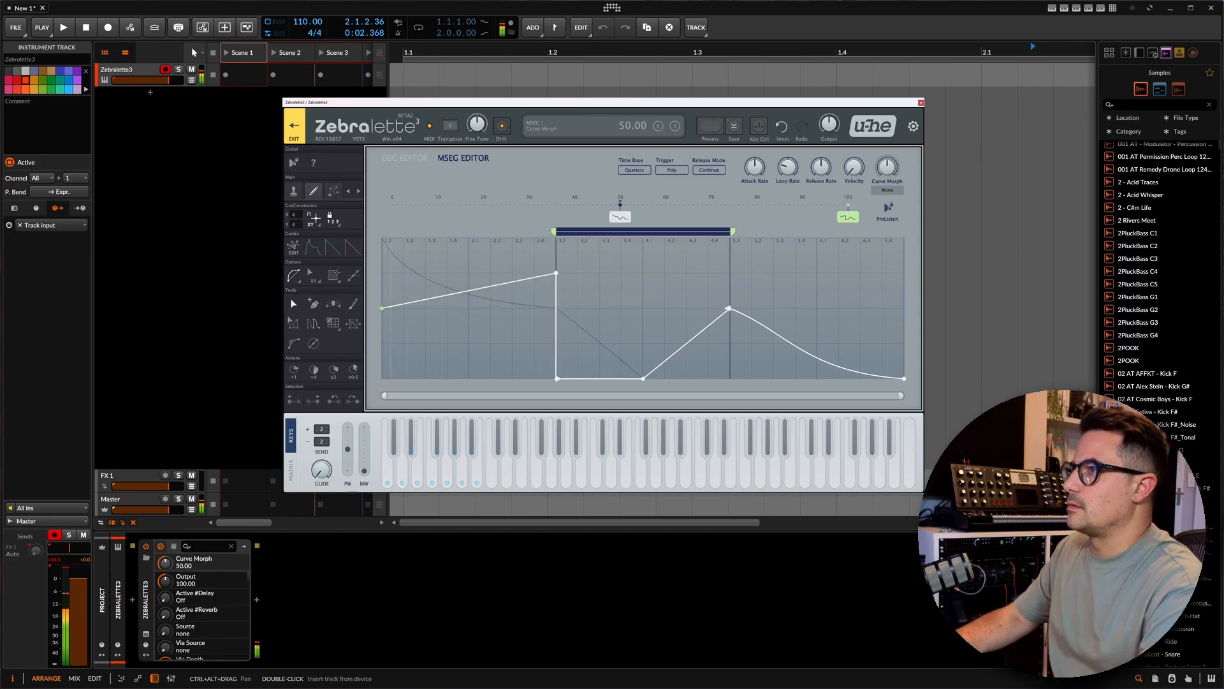
{"action": "left_click_drag", "start_coordinate": [887, 167], "coordinate": [887, 111]}
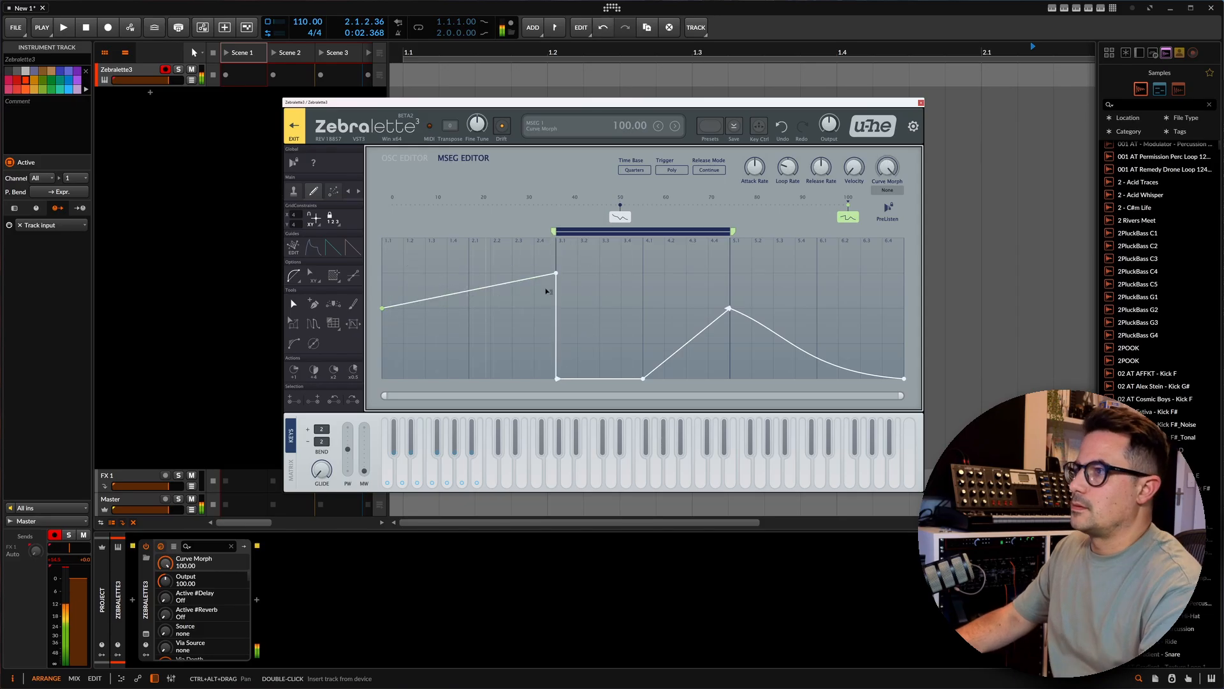
Step: Start the loop of the curve at 100 at 2.1, raise the loop's end level, and add a full-height peak at 3.1 with a vertical drop
{"action": "left_click_drag", "start_coordinate": [556, 273], "coordinate": [555, 296]}
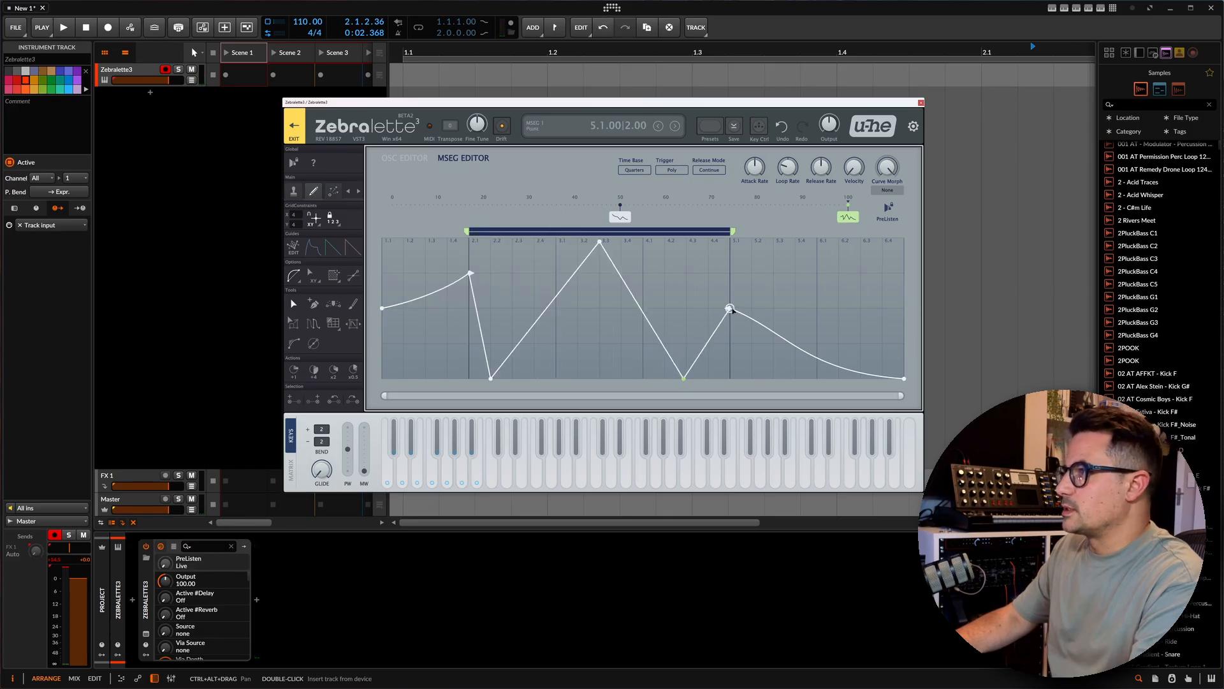
{"action": "left_click_drag", "start_coordinate": [730, 309], "coordinate": [729, 273]}
{"action": "left_click_drag", "start_coordinate": [599, 241], "coordinate": [556, 238]}
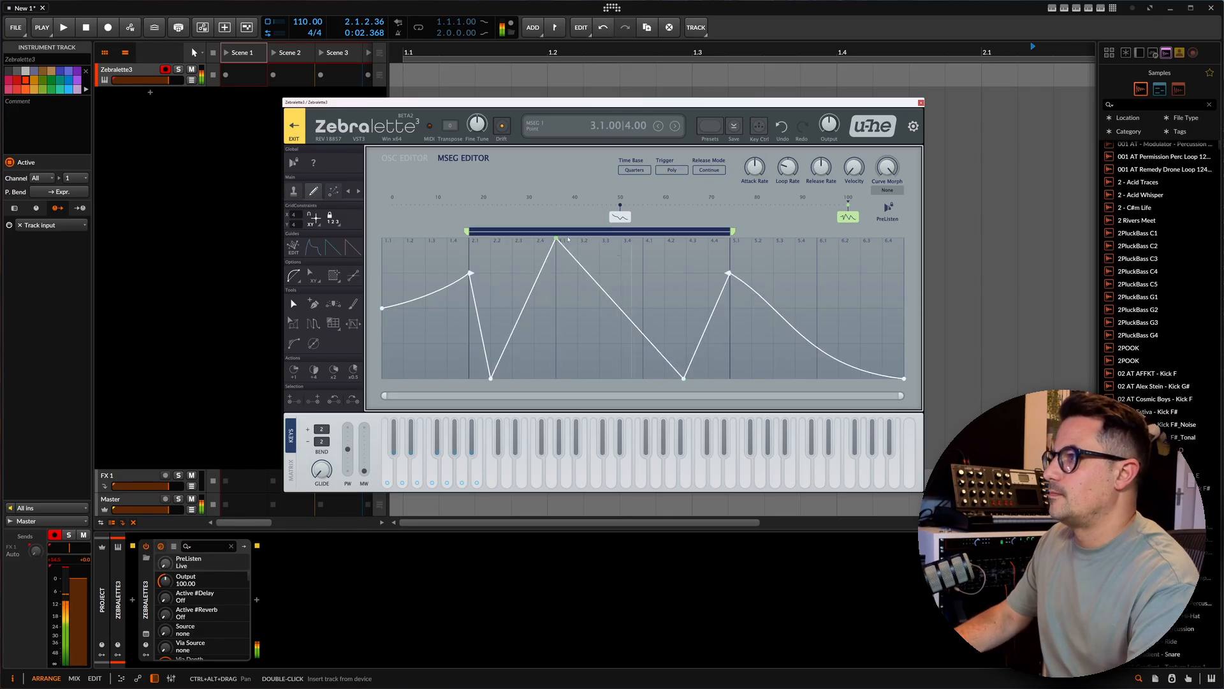
{"action": "left_click_drag", "start_coordinate": [579, 278], "coordinate": [556, 343]}
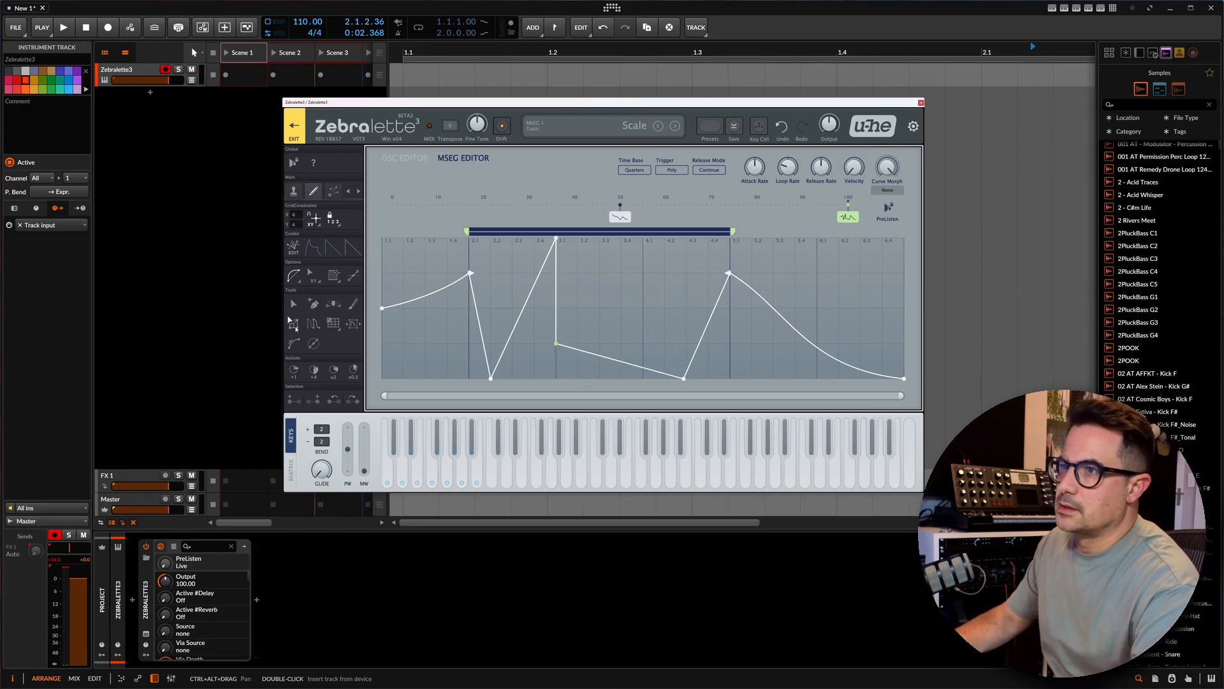
Step: Draw Shape 10 spikes after the 3.1 peak, ending with one full-height spike spanning 3.1 to 4.1
{"action": "left_click", "coordinate": [293, 190]}
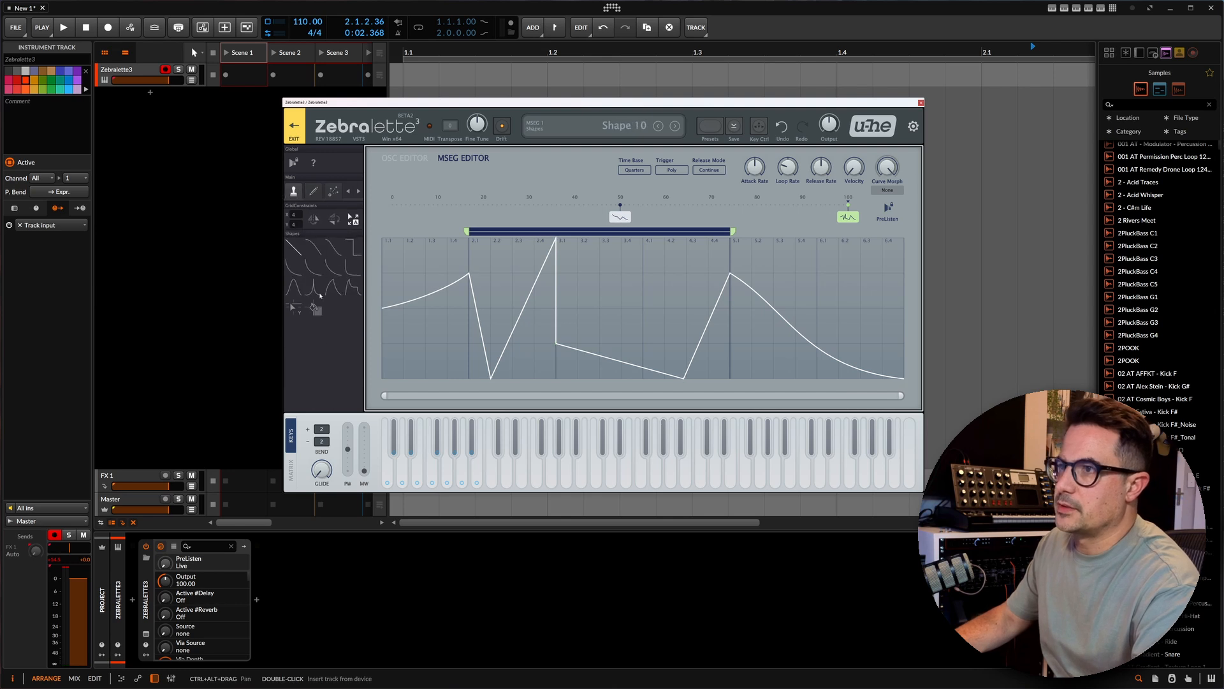
{"action": "left_click", "coordinate": [602, 332]}
{"action": "left_click_drag", "start_coordinate": [588, 331], "coordinate": [587, 248]}
{"action": "mouse_move", "coordinate": [565, 327]}
{"action": "left_mouse_down"}
{"action": "mouse_move", "coordinate": [564, 377]}
{"action": "mouse_move", "coordinate": [566, 250]}
{"action": "left_mouse_up"}
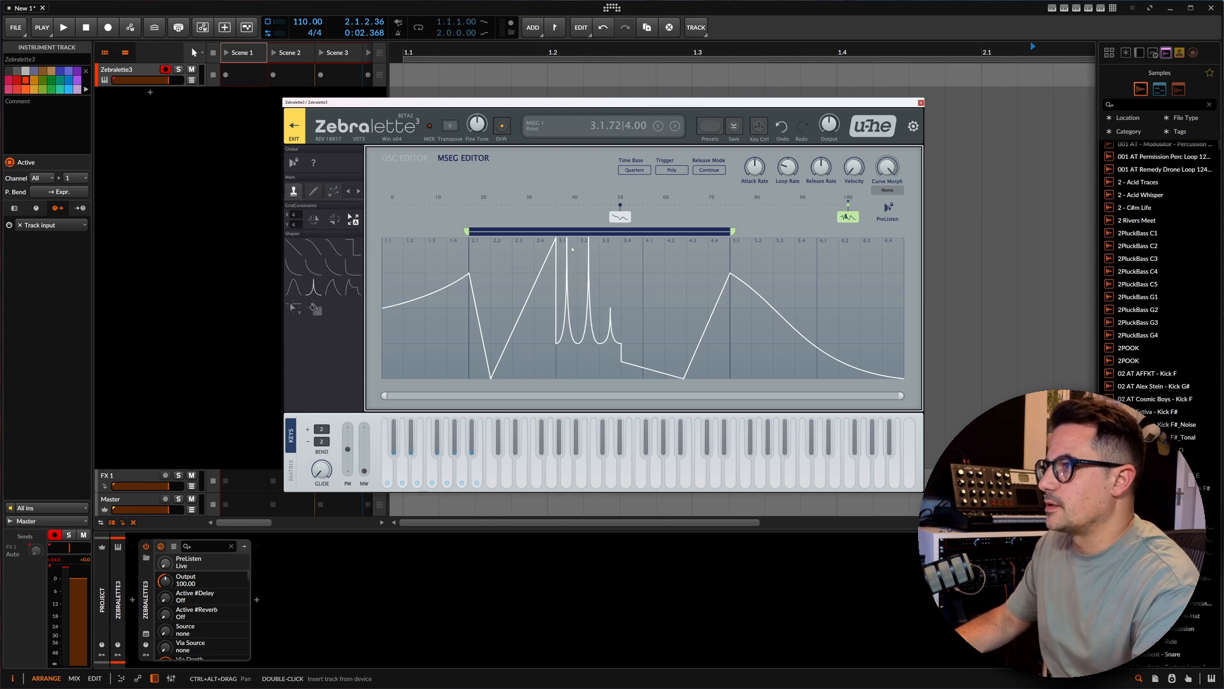
{"action": "left_click_drag", "start_coordinate": [610, 357], "coordinate": [610, 249]}
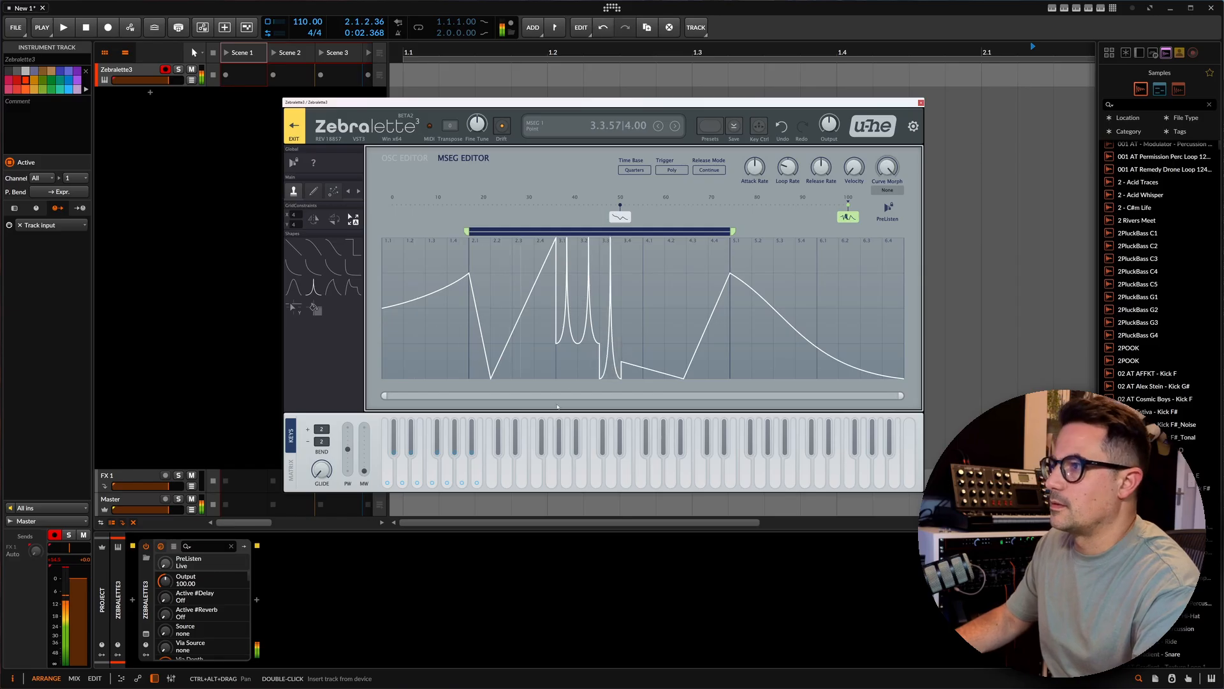
{"action": "mouse_move", "coordinate": [564, 376]}
{"action": "left_mouse_down"}
{"action": "mouse_move", "coordinate": [566, 341]}
{"action": "mouse_move", "coordinate": [635, 256]}
{"action": "left_mouse_up"}
Step: Draw two rising Shape 7 curves between 4.1 and the loop end at 5.1
{"action": "left_click", "coordinate": [332, 267]}
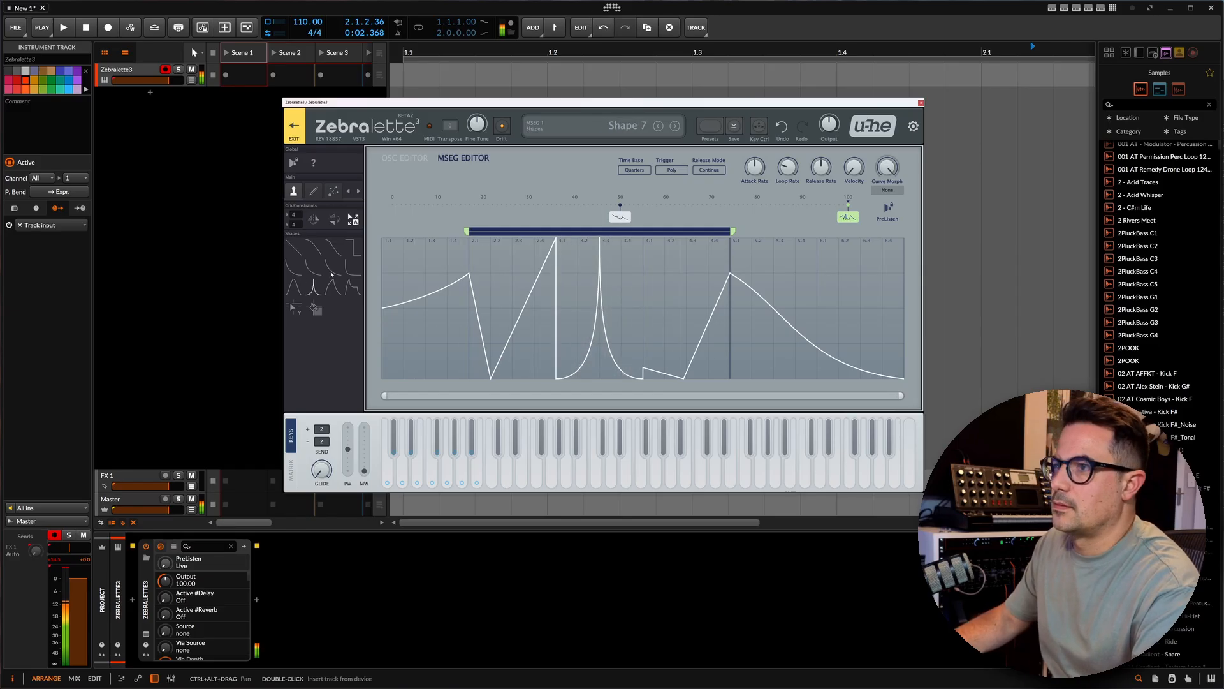
{"action": "left_click_drag", "start_coordinate": [651, 371], "coordinate": [713, 261]}
{"action": "left_click_drag", "start_coordinate": [685, 322], "coordinate": [653, 346]}
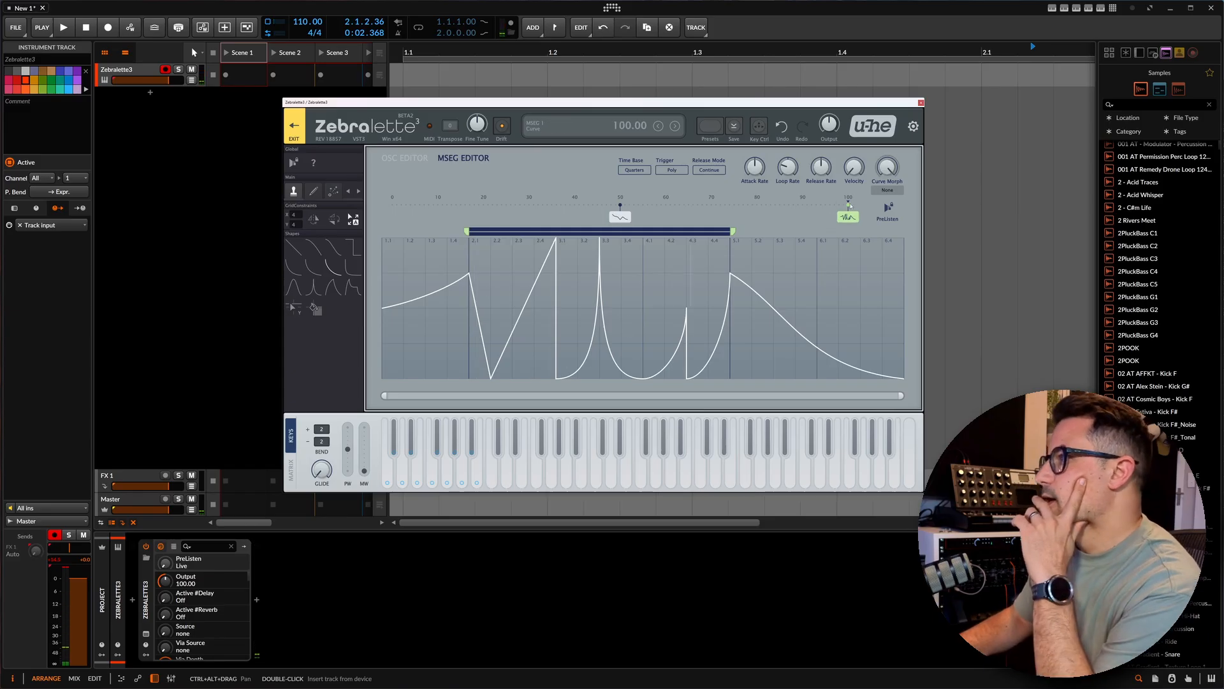
{"action": "left_click", "coordinate": [620, 217]}
{"action": "right_click", "coordinate": [409, 208]}
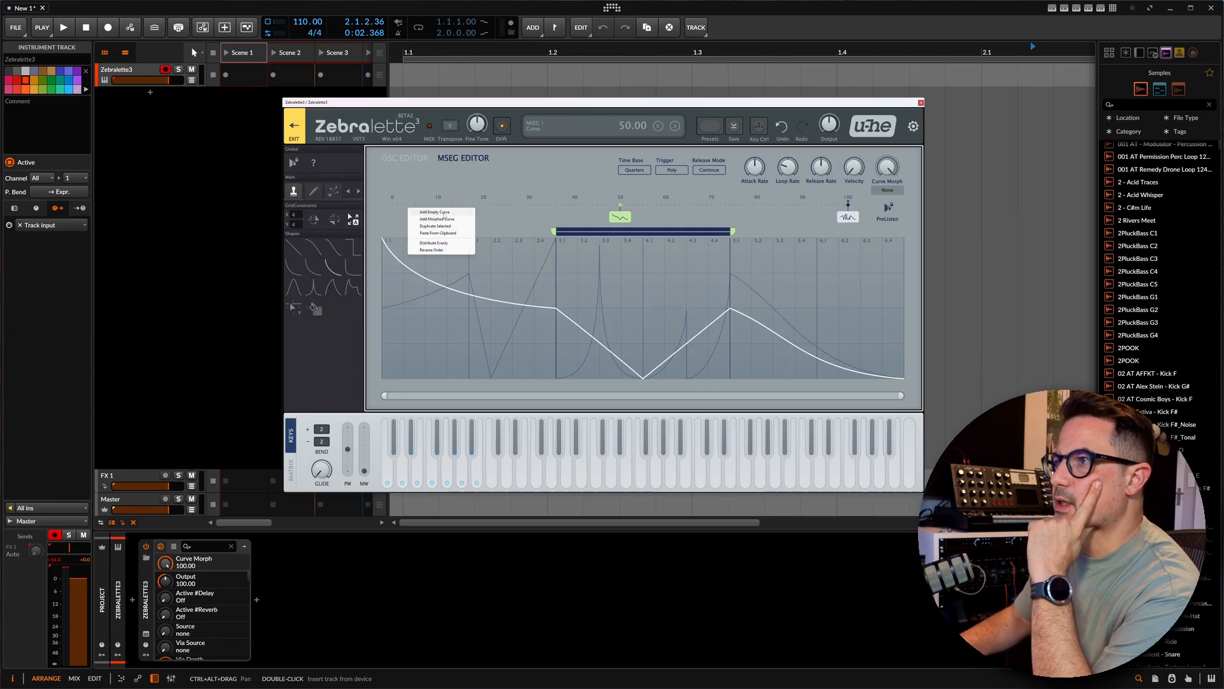
{"action": "left_click", "coordinate": [436, 212]}
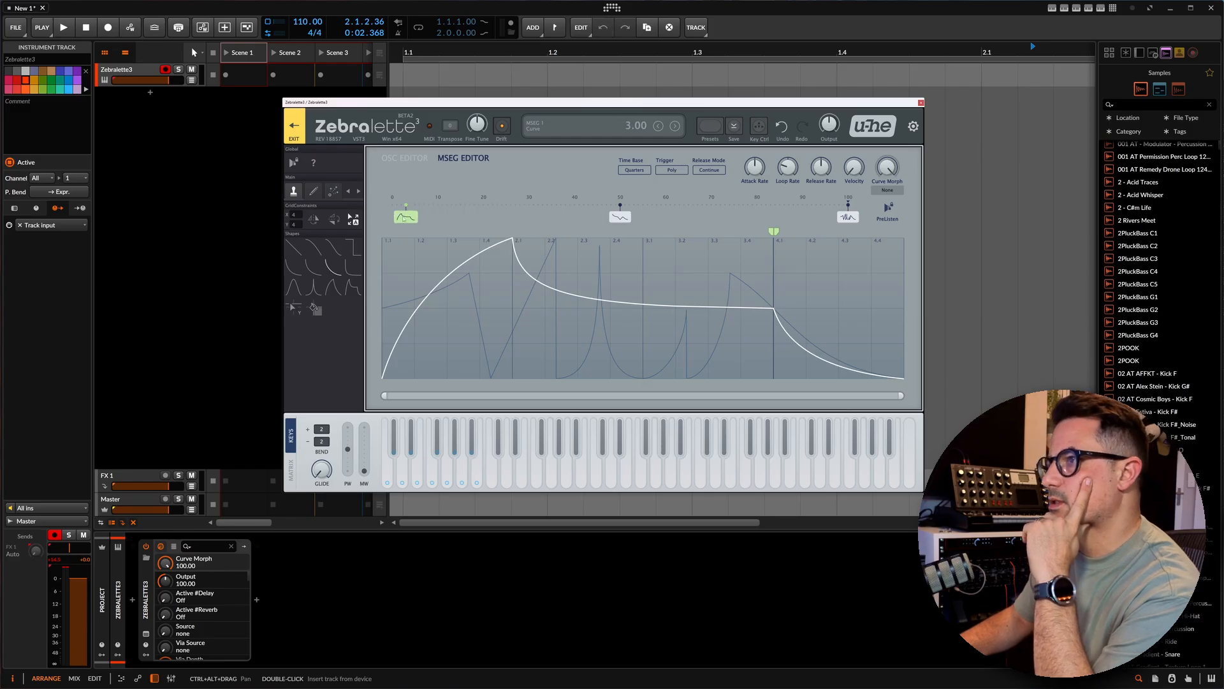
{"action": "right_click", "coordinate": [404, 218]}
{"action": "left_click", "coordinate": [427, 221]}
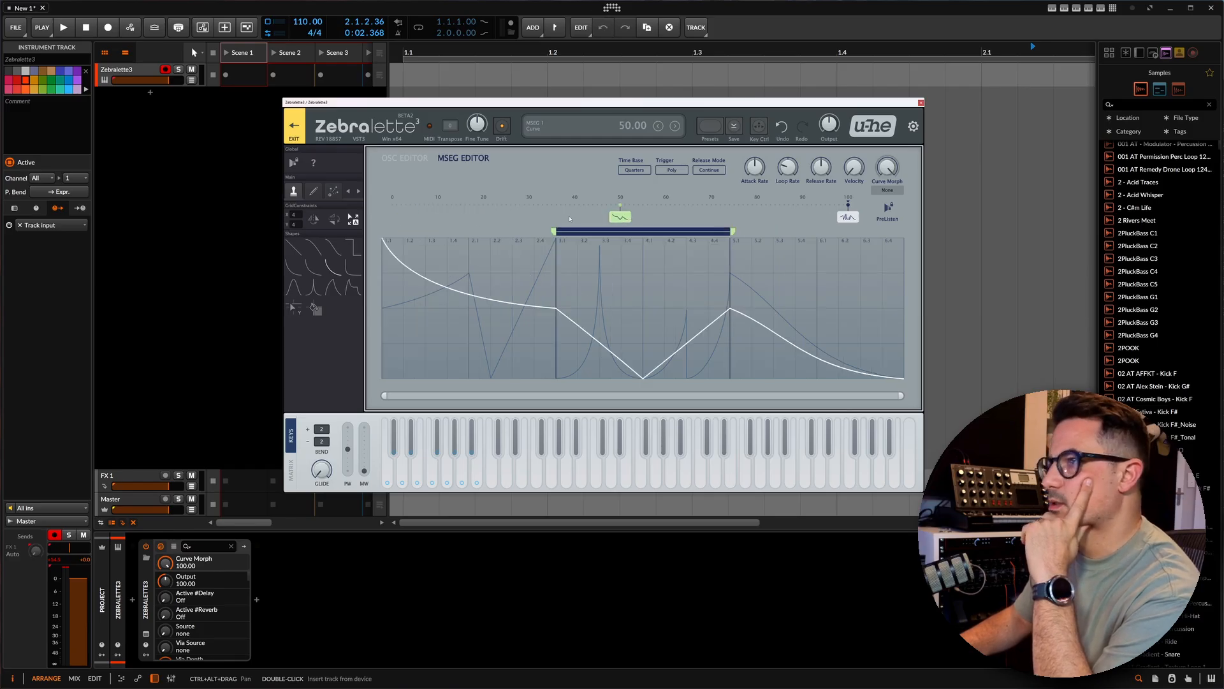
Step: Duplicate the MSEG curve at 50, move the copy to 0 and set Curve Morph to 0
{"action": "right_click", "coordinate": [434, 210]}
{"action": "left_click", "coordinate": [446, 221]}
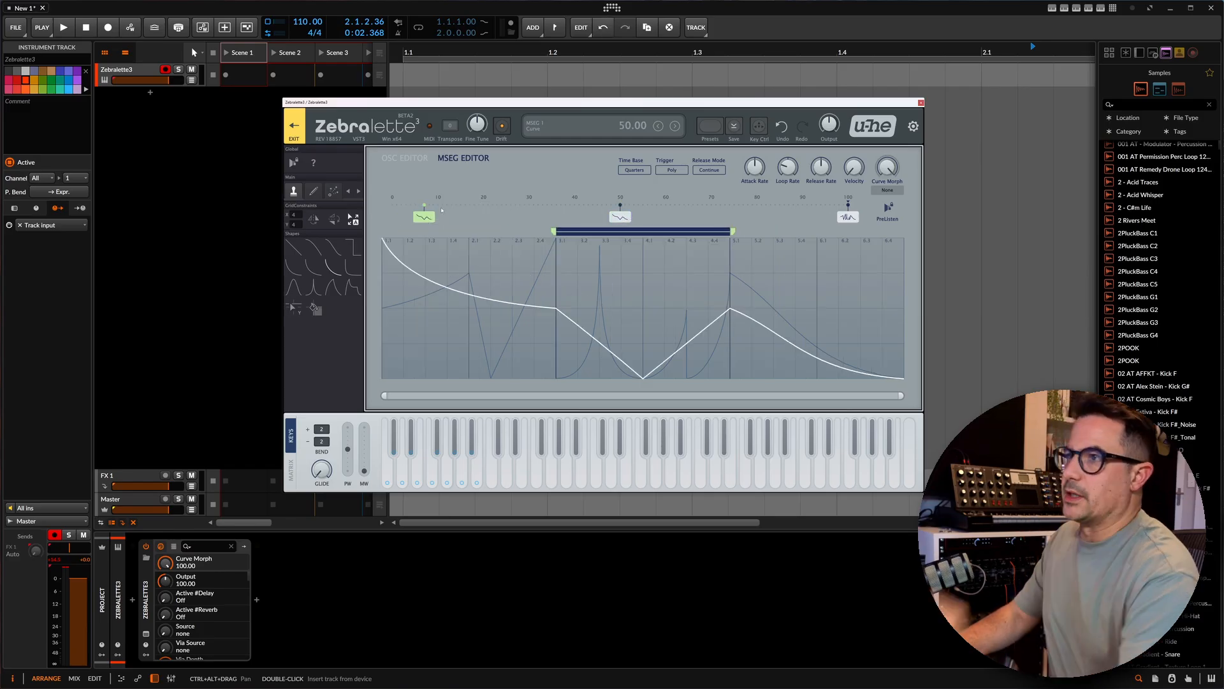
{"action": "left_click_drag", "start_coordinate": [423, 217], "coordinate": [392, 217]}
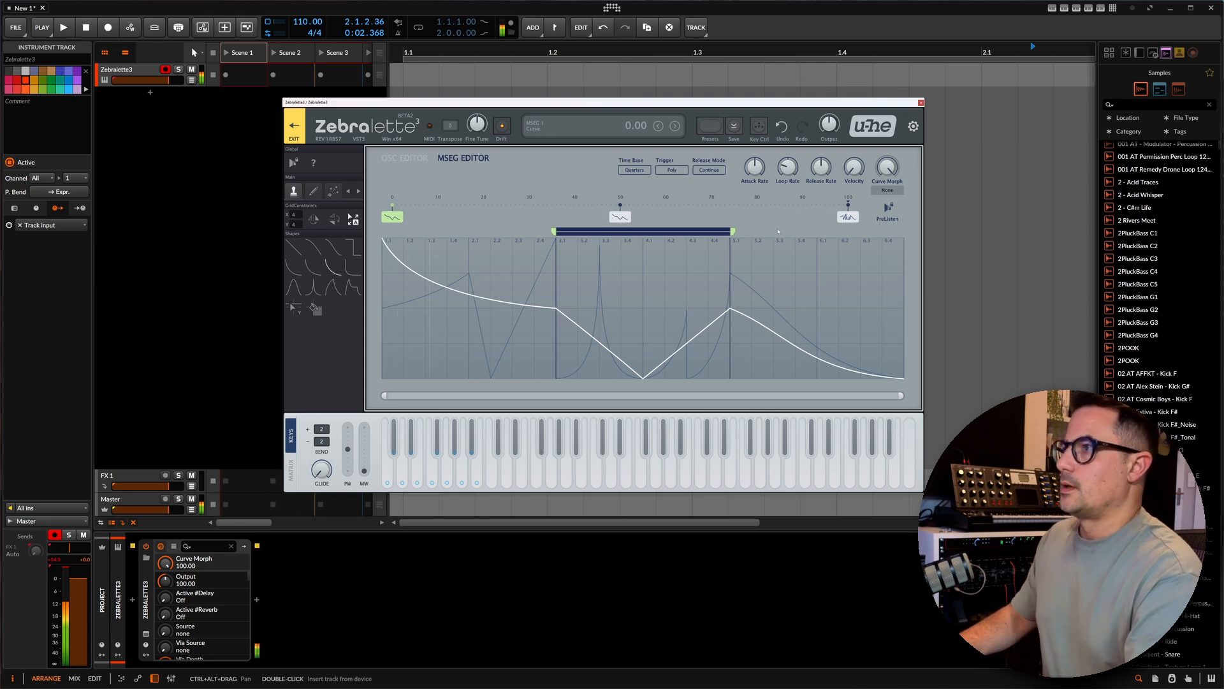
{"action": "left_click_drag", "start_coordinate": [891, 171], "coordinate": [890, 255]}
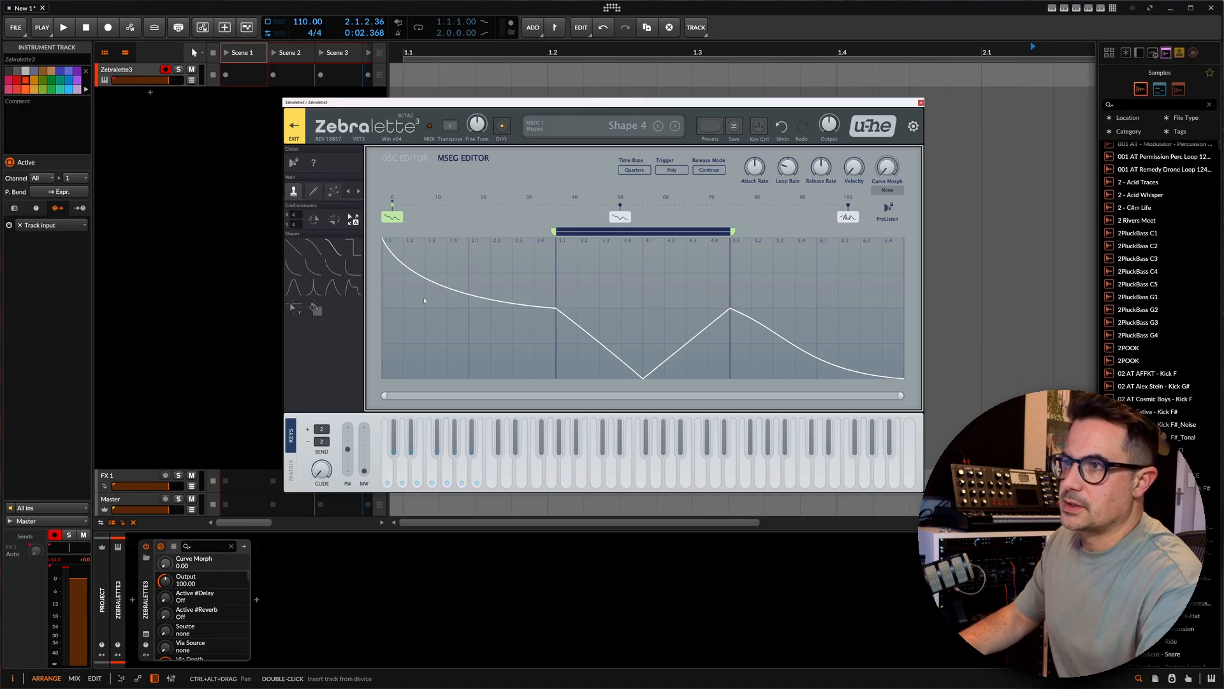
Step: Draw a short Shape 4 decay at the start of the curve at 0 and repeat it up to 3.1 with Multiply
{"action": "left_click_drag", "start_coordinate": [392, 252], "coordinate": [398, 302]}
{"action": "left_click", "coordinate": [313, 190]}
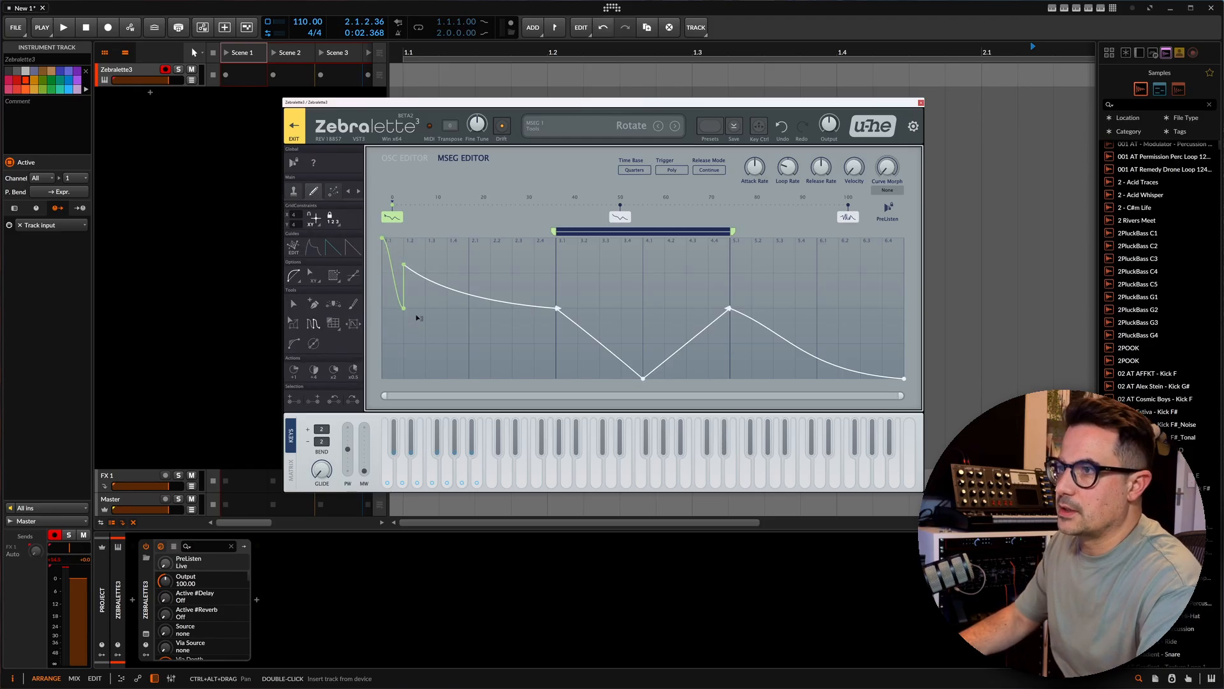
{"action": "left_click", "coordinate": [296, 306]}
{"action": "left_click_drag", "start_coordinate": [404, 265], "coordinate": [460, 276]}
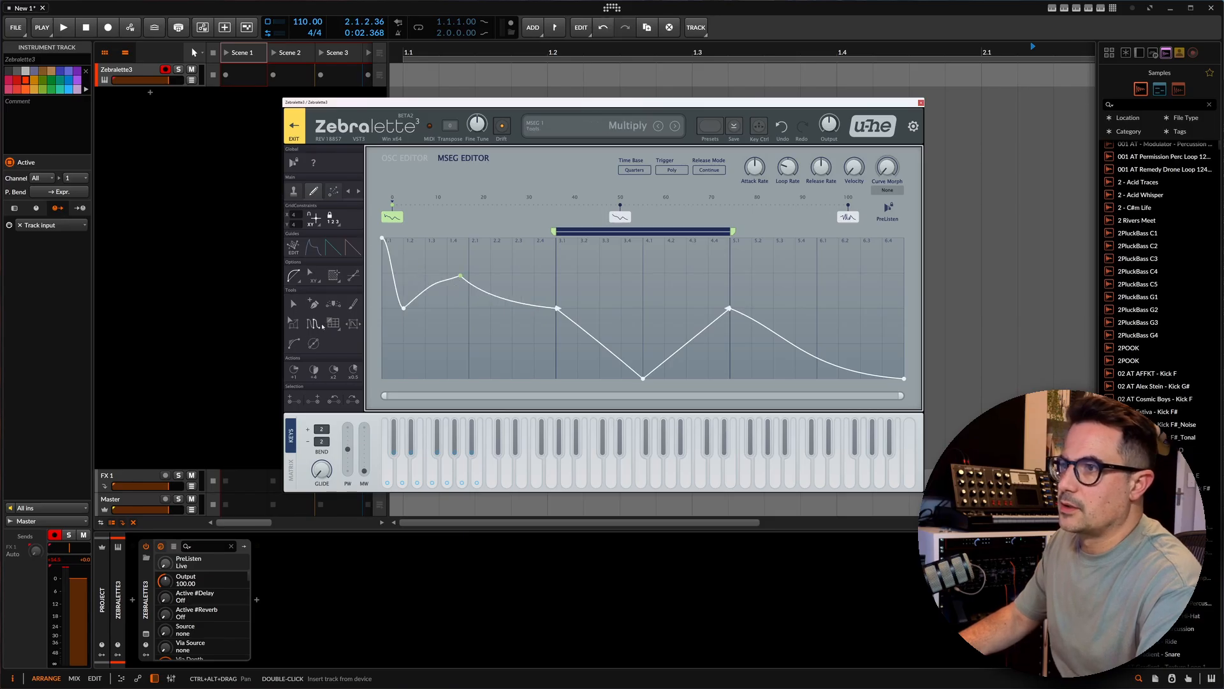
{"action": "left_click", "coordinate": [404, 308]}
{"action": "left_click_drag", "start_coordinate": [403, 309], "coordinate": [558, 312]}
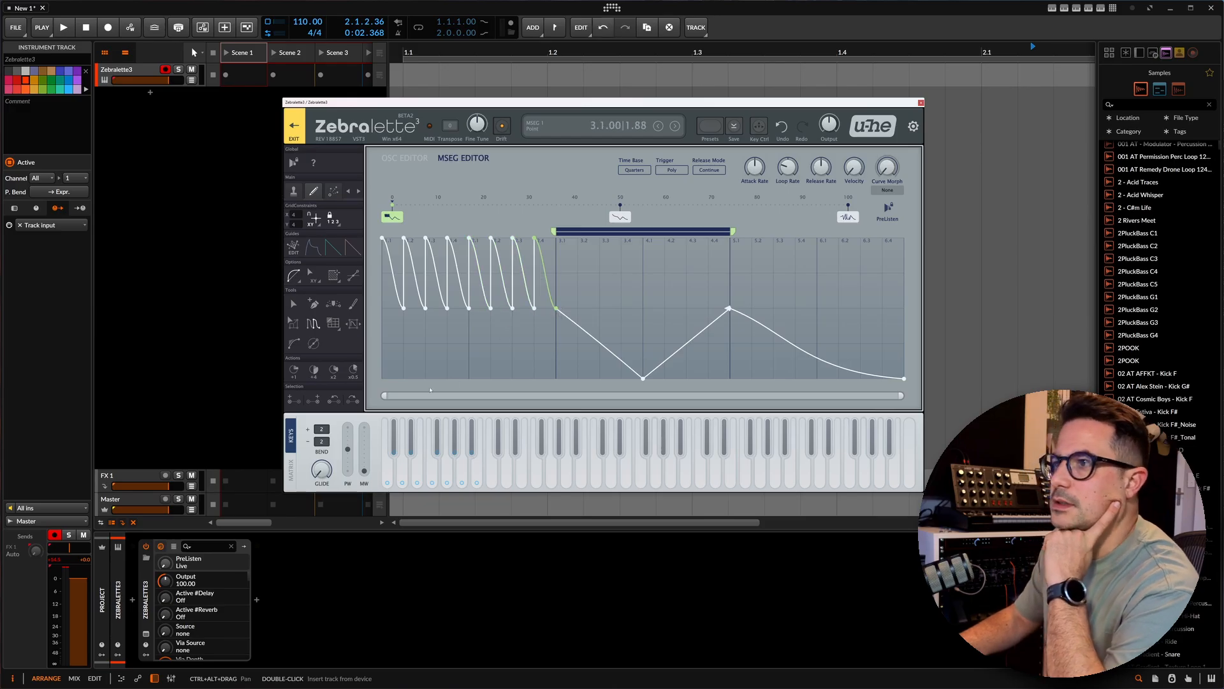
Step: Select the repeated decays up to 3.1 and warp them in time so they start dense and widen toward 3.1
{"action": "left_click", "coordinate": [336, 326]}
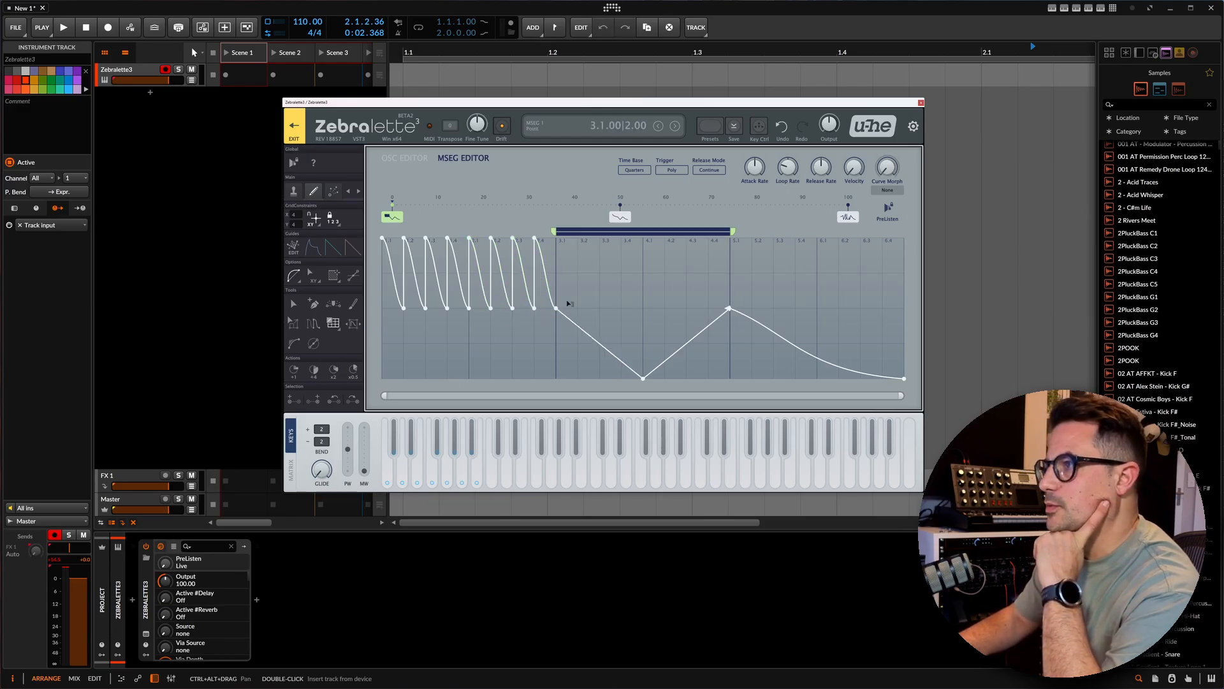
{"action": "mouse_move", "coordinate": [567, 309]}
{"action": "left_mouse_down"}
{"action": "mouse_move", "coordinate": [544, 313]}
{"action": "mouse_move", "coordinate": [556, 309]}
{"action": "left_mouse_up"}
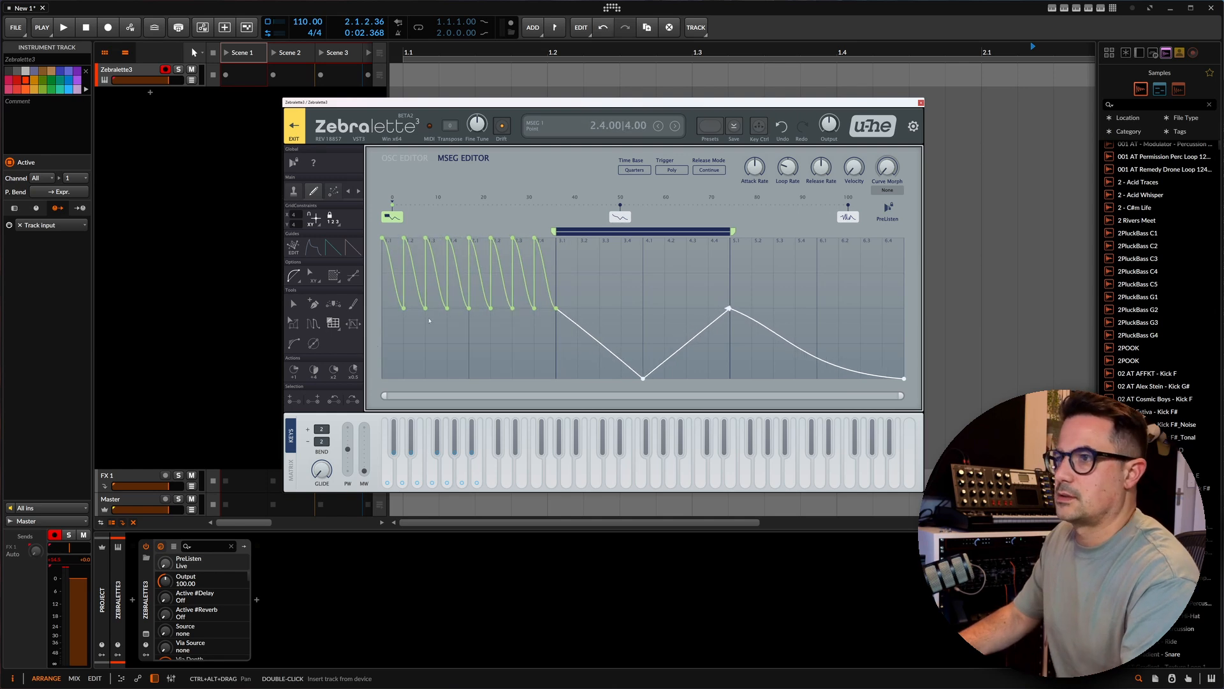
{"action": "left_click", "coordinate": [354, 324]}
{"action": "left_click", "coordinate": [370, 343]}
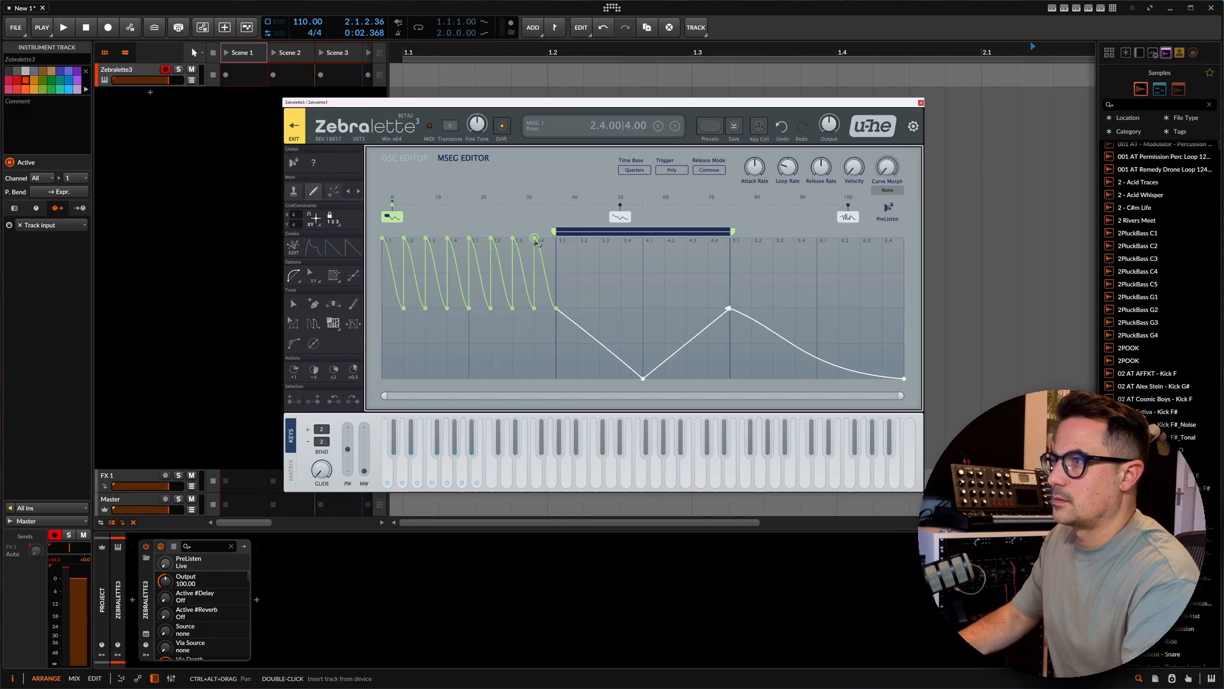
{"action": "left_click_drag", "start_coordinate": [536, 239], "coordinate": [496, 241]}
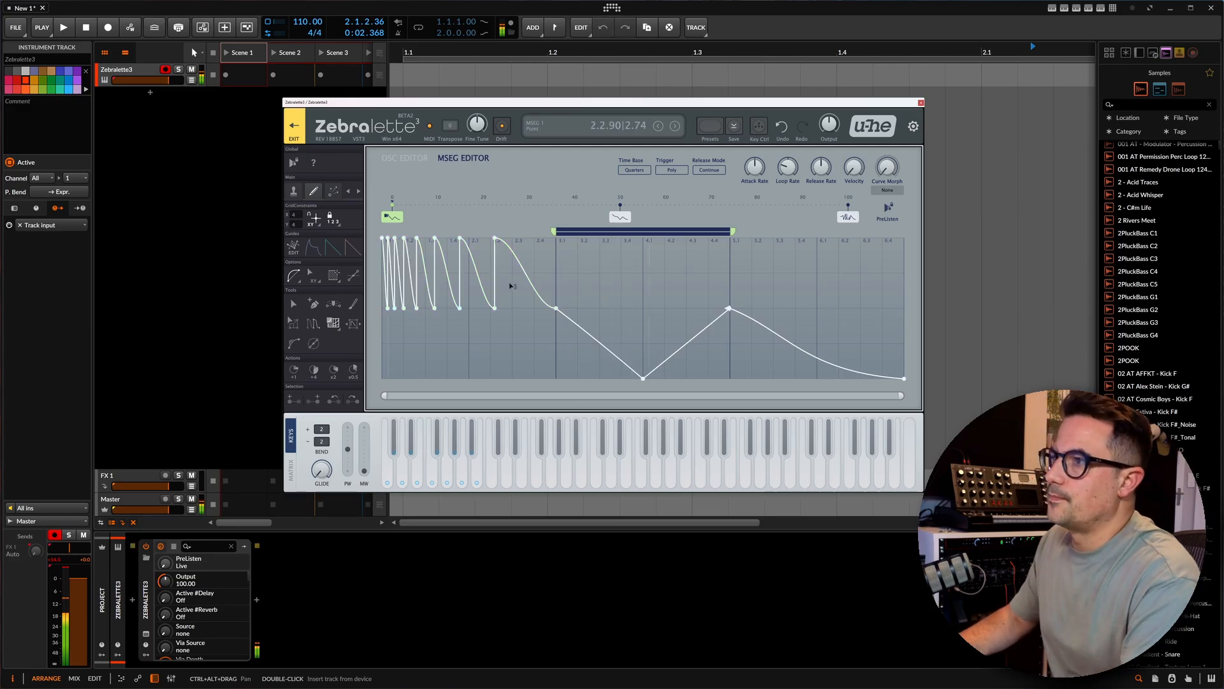
Step: Move the MSEG curve at 100 to about 75 and duplicate the curve at 0 to position 100
{"action": "left_click", "coordinate": [620, 217]}
{"action": "left_click_drag", "start_coordinate": [854, 209], "coordinate": [734, 216]}
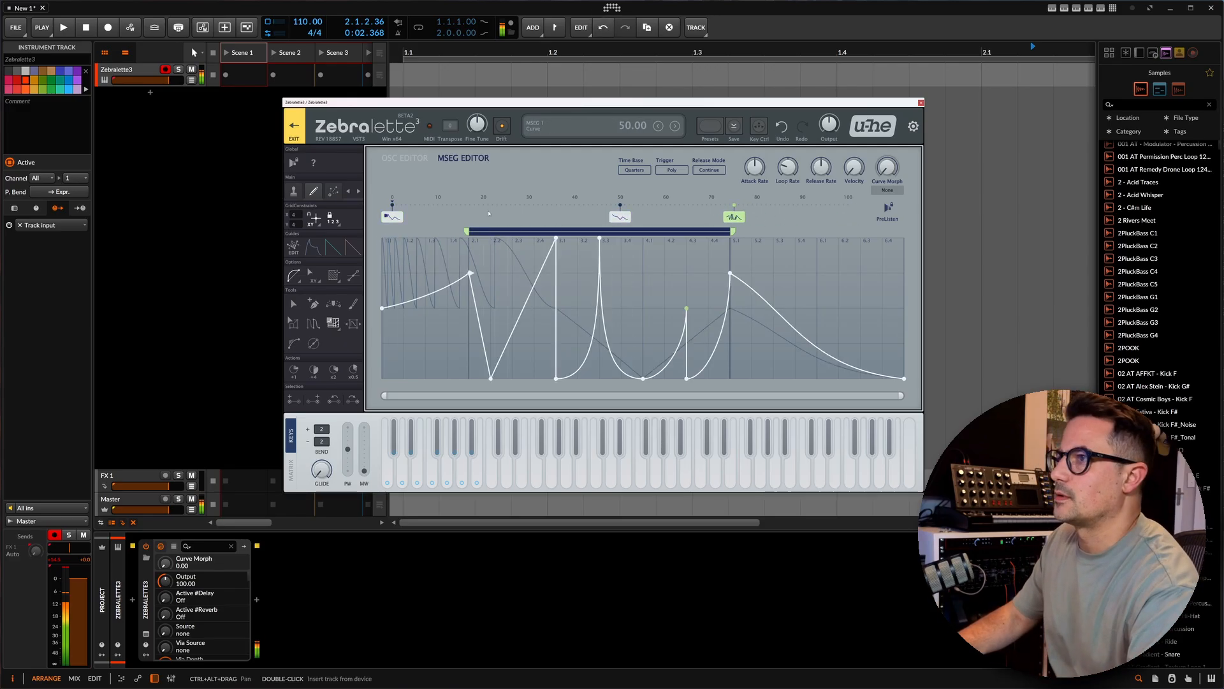
{"action": "left_click", "coordinate": [394, 216]}
{"action": "right_click", "coordinate": [841, 208]}
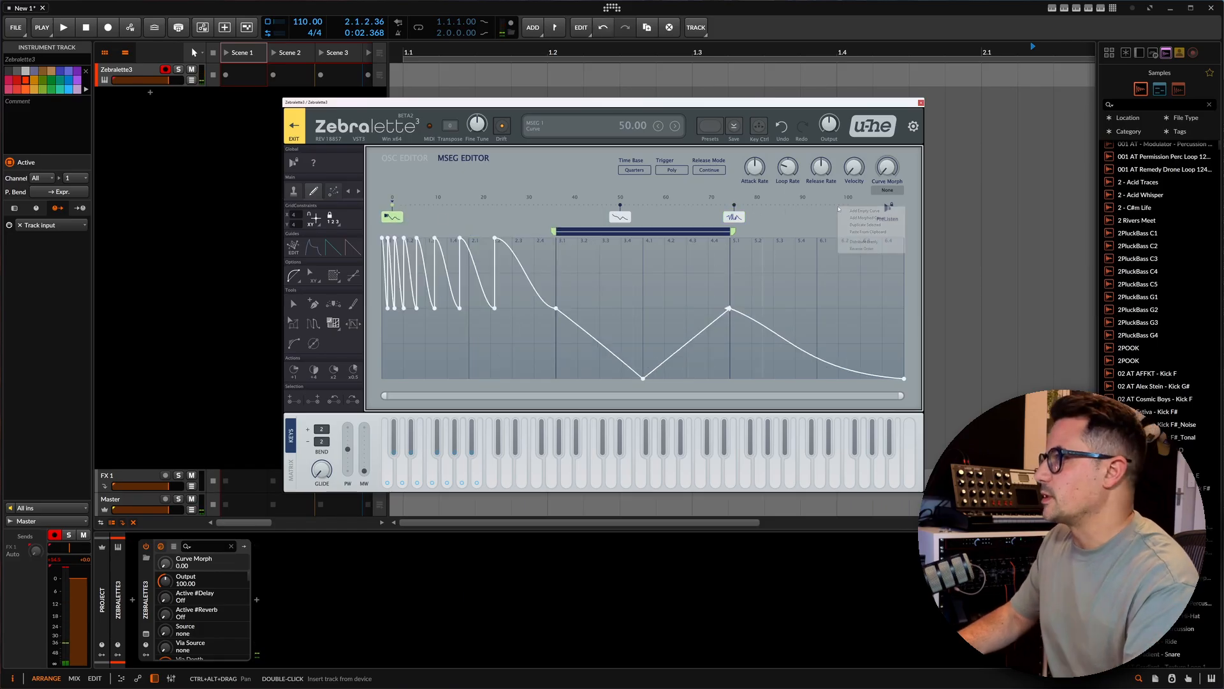
{"action": "left_click", "coordinate": [867, 224]}
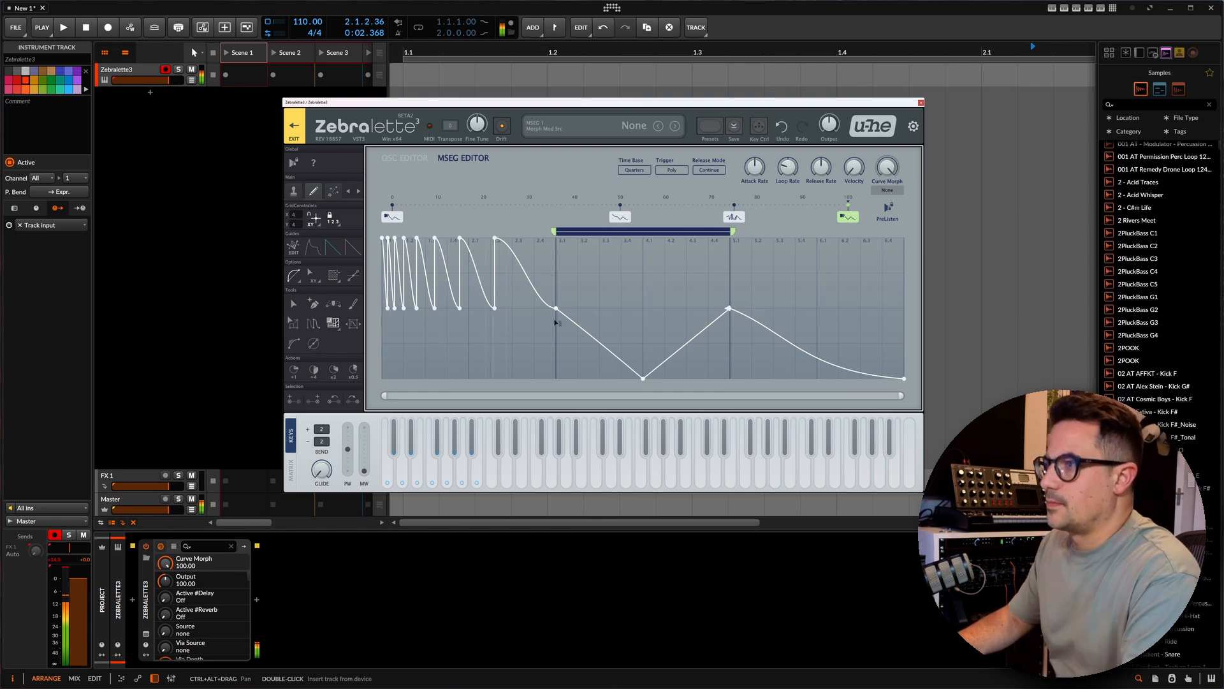
Step: Select the lower points of the decays up to 3.1 in the curve at 100 and pull them down to zero
{"action": "left_click_drag", "start_coordinate": [521, 355], "coordinate": [378, 235]}
{"action": "mouse_move", "coordinate": [560, 327]}
{"action": "left_mouse_down"}
{"action": "mouse_move", "coordinate": [379, 313]}
{"action": "mouse_move", "coordinate": [580, 316]}
{"action": "left_mouse_up"}
{"action": "left_click", "coordinate": [390, 318]}
{"action": "left_click", "coordinate": [293, 304]}
{"action": "left_click", "coordinate": [542, 343]}
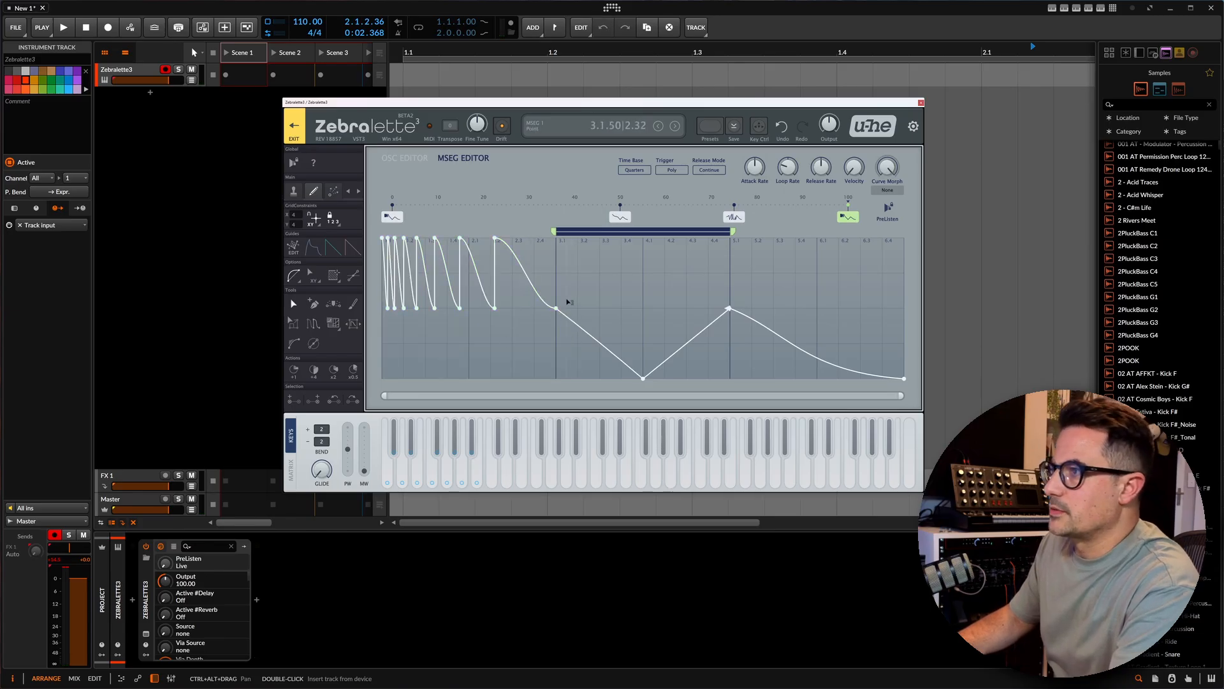
{"action": "left_click", "coordinate": [337, 278]}
{"action": "right_click", "coordinate": [339, 281]}
{"action": "left_click", "coordinate": [348, 287]}
{"action": "left_click_drag", "start_coordinate": [579, 300], "coordinate": [395, 325]}
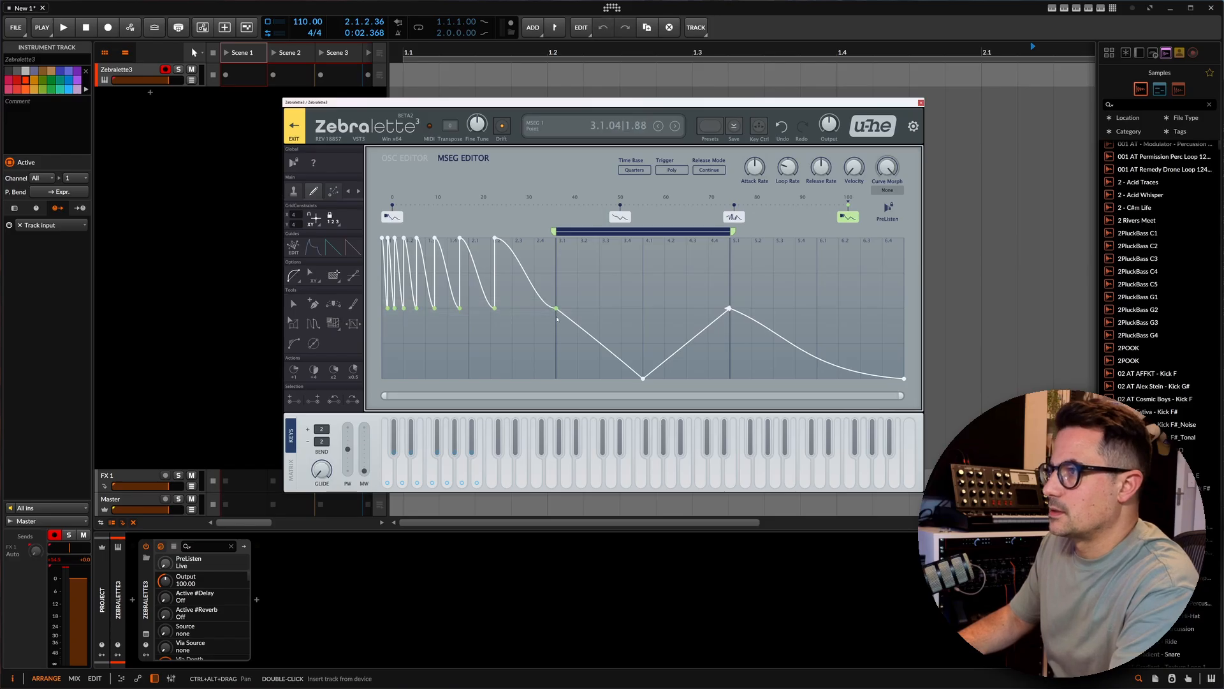
{"action": "left_click_drag", "start_coordinate": [556, 308], "coordinate": [558, 382]}
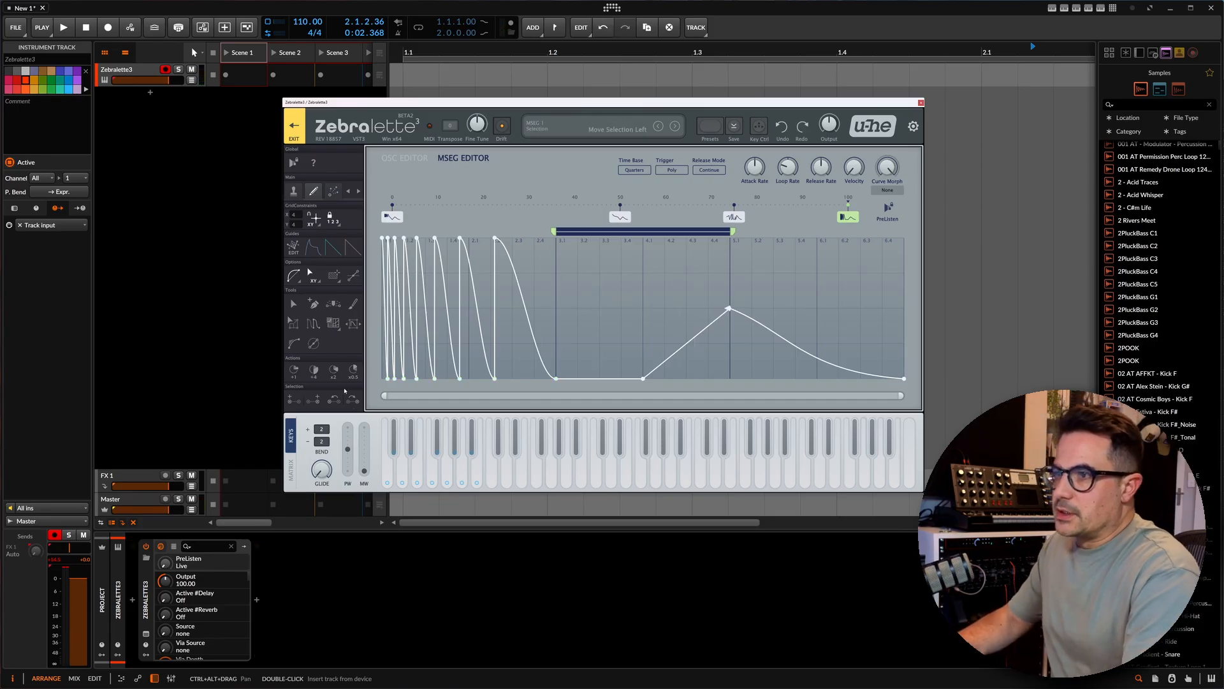
Step: Reshape the decays in the curve at 100 so they narrow and get shallower toward the loop, and exit the MSEG editor
{"action": "left_click_drag", "start_coordinate": [562, 317], "coordinate": [226, 363]}
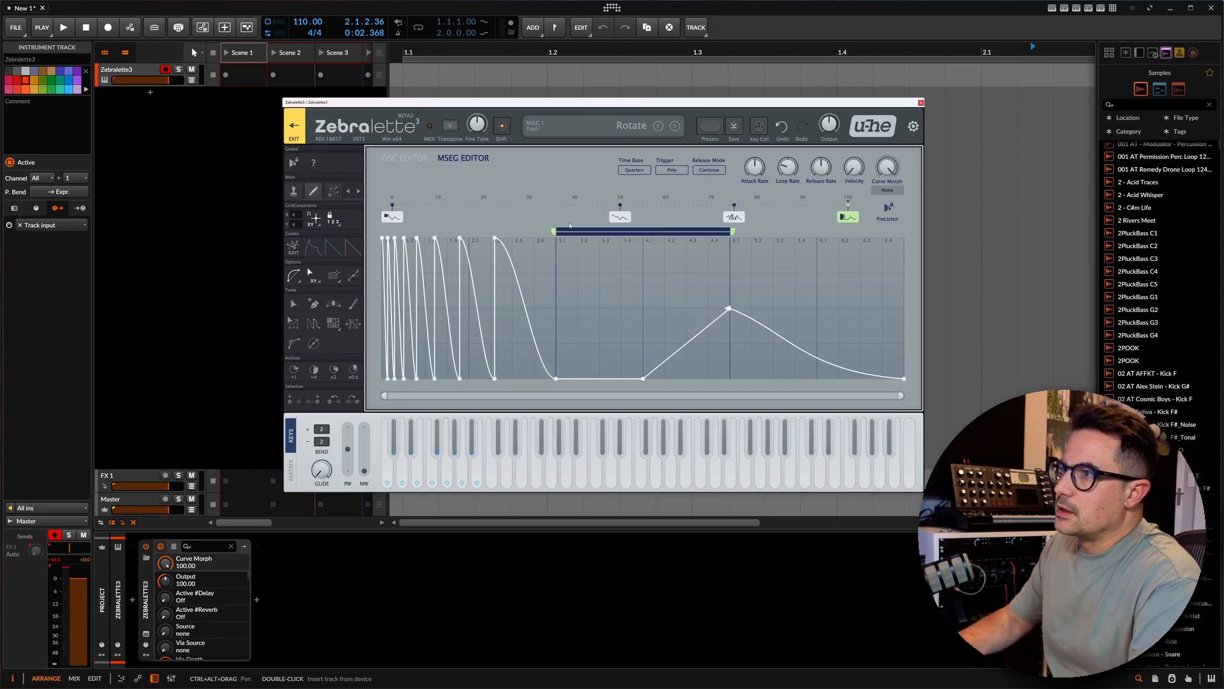
{"action": "left_click", "coordinate": [325, 253]}
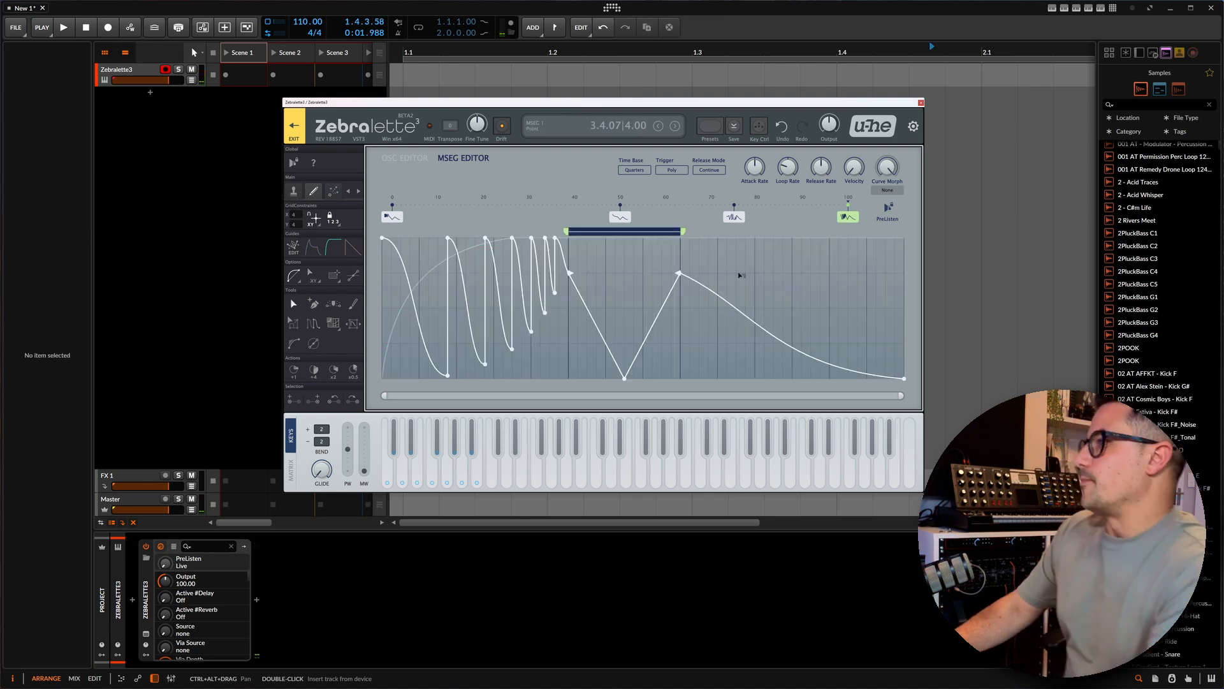
{"action": "left_click", "coordinate": [292, 128]}
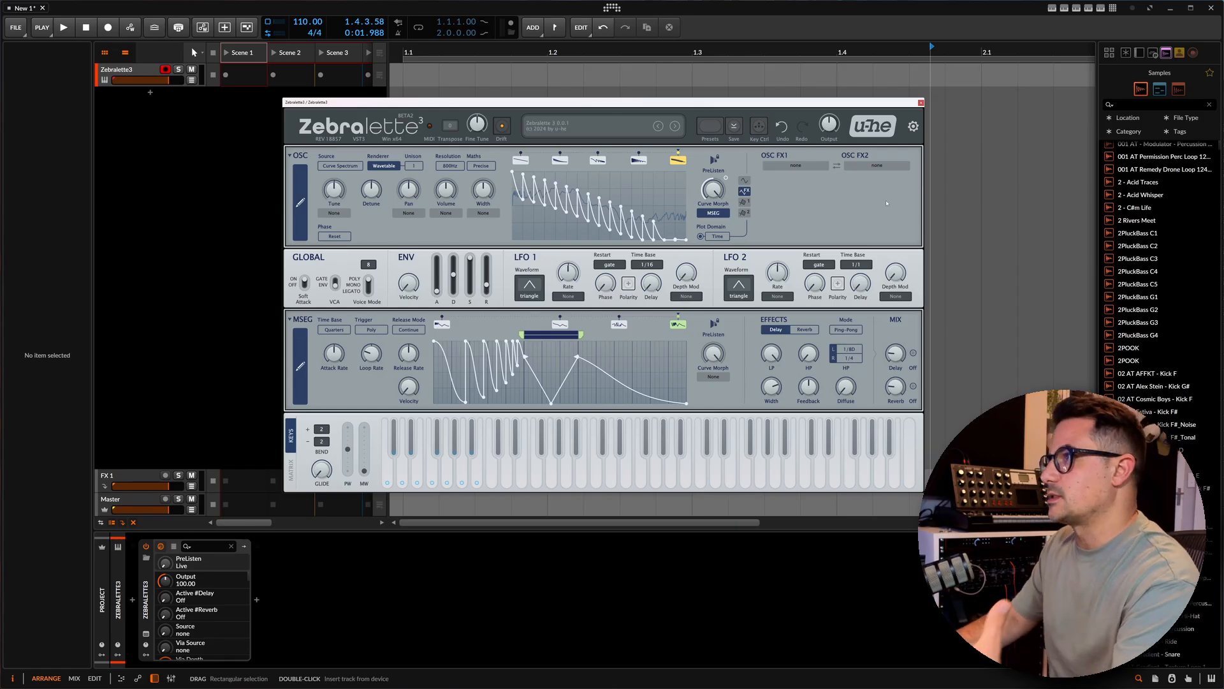
Step: Set the MSEG's Curve Morph to 50
{"action": "left_click", "coordinate": [744, 191]}
{"action": "mouse_move", "coordinate": [713, 189]}
{"action": "left_mouse_down"}
{"action": "mouse_move", "coordinate": [713, 223]}
{"action": "mouse_move", "coordinate": [713, 190]}
{"action": "left_mouse_up"}
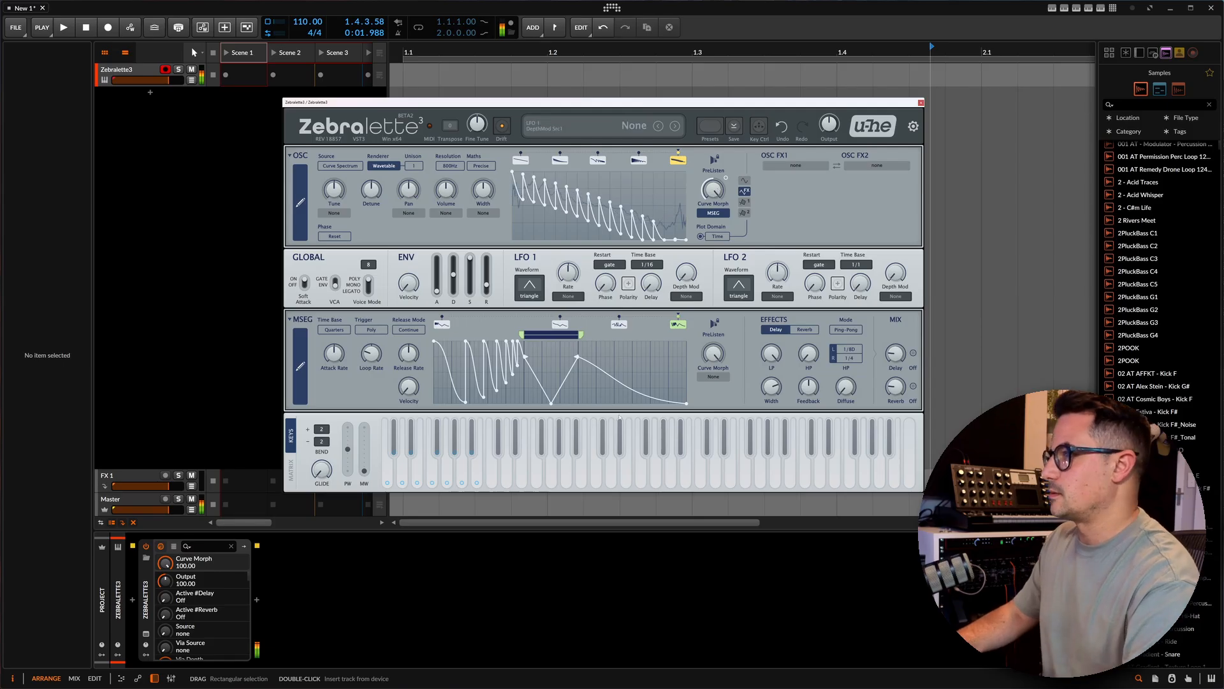
{"action": "mouse_move", "coordinate": [713, 354]}
{"action": "left_mouse_down"}
{"action": "mouse_move", "coordinate": [713, 478]}
{"action": "mouse_move", "coordinate": [713, 419]}
{"action": "left_mouse_up"}
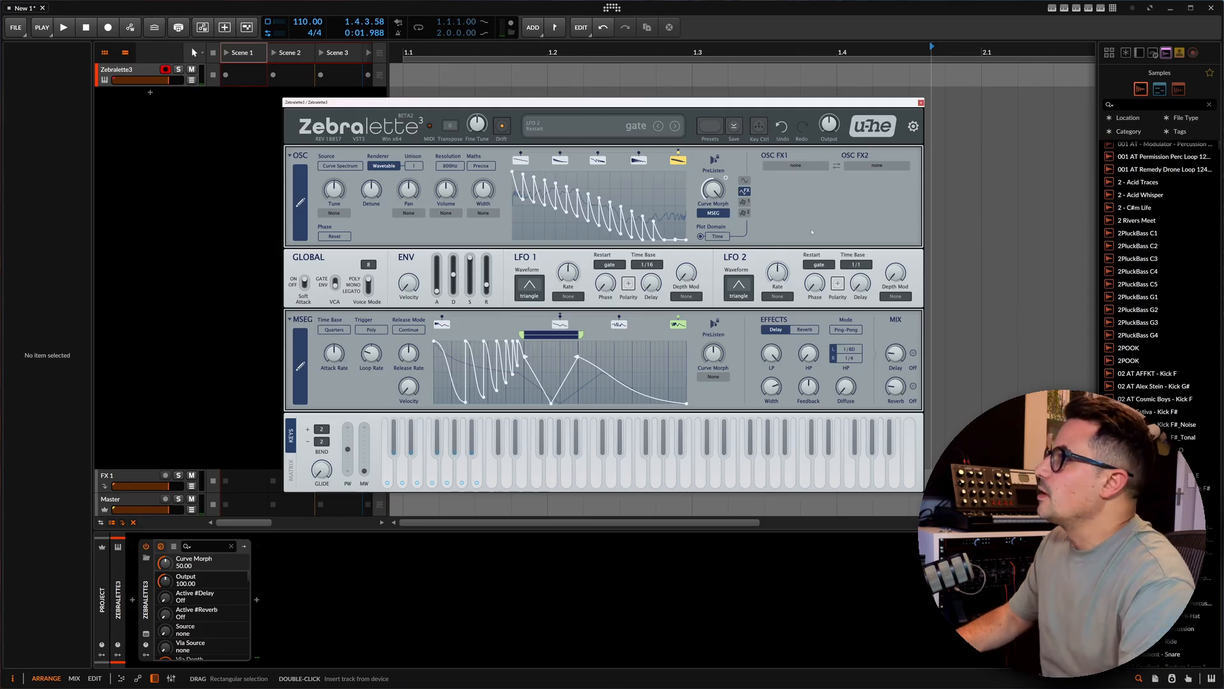
Step: Load Spectral Decay into OSC FX1 with guides as its source and open the oscillator curve editor
{"action": "left_click", "coordinate": [823, 167]}
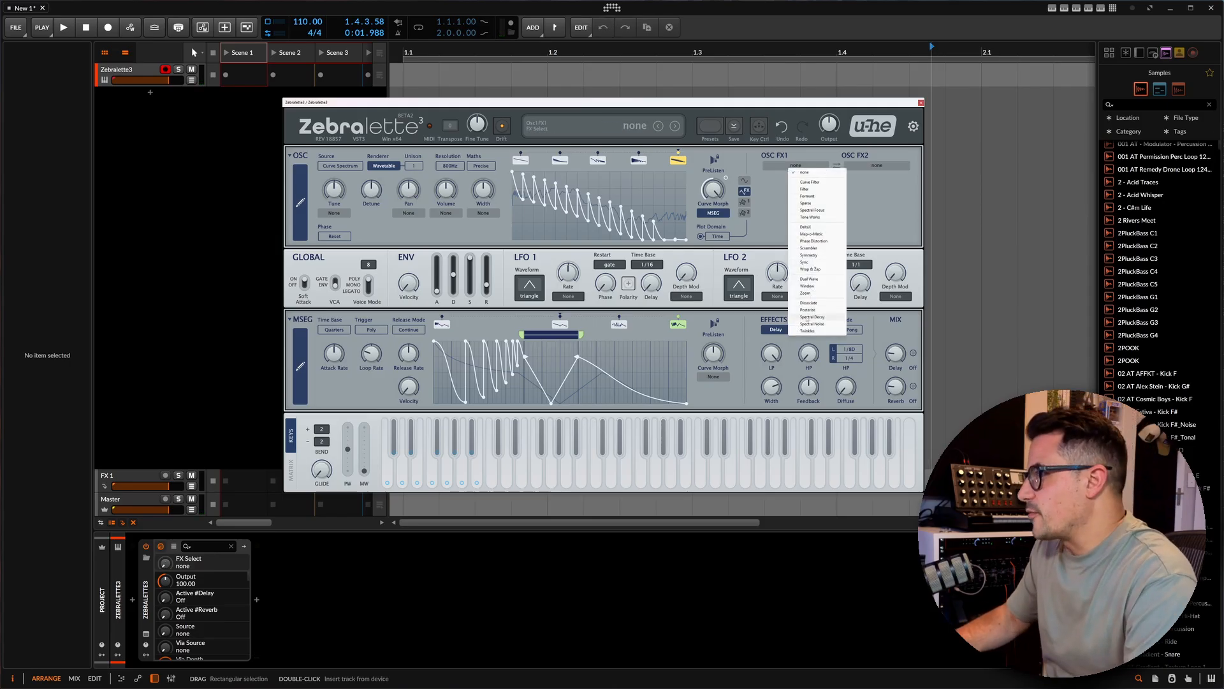
{"action": "left_click", "coordinate": [811, 317]}
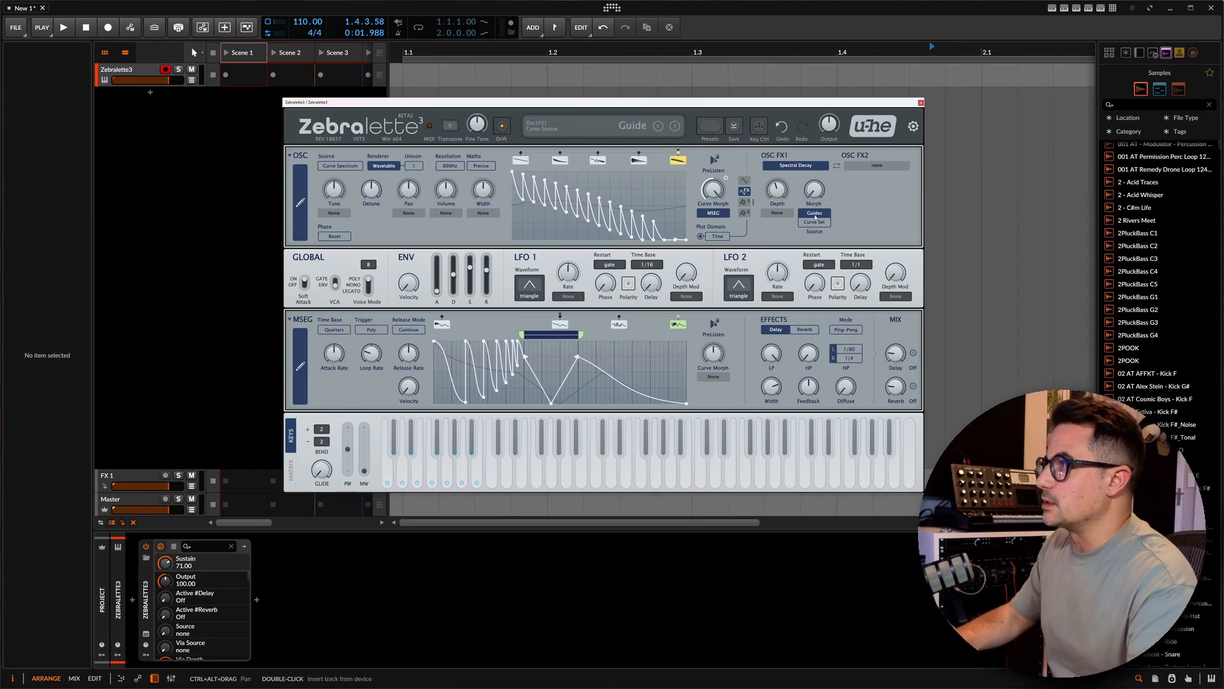
{"action": "left_click", "coordinate": [556, 228]}
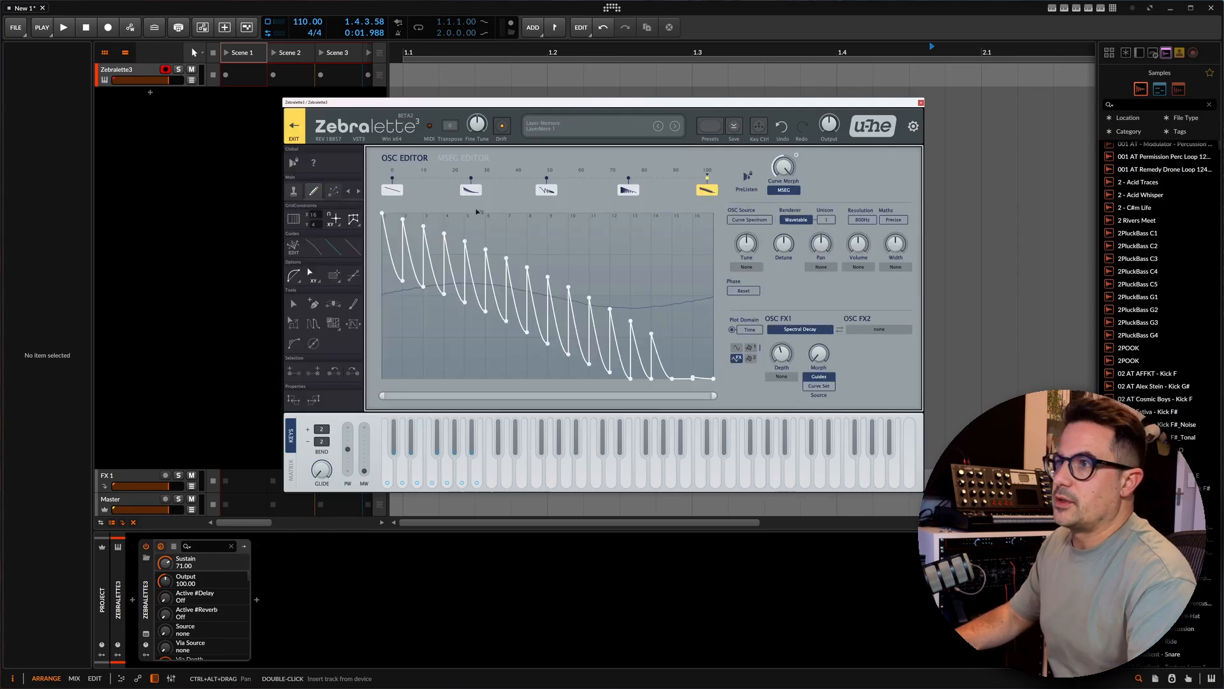
Step: Reshape the blue guide into a curved V with both ends at full height and a dip to zero about two thirds along
{"action": "left_click", "coordinate": [313, 246]}
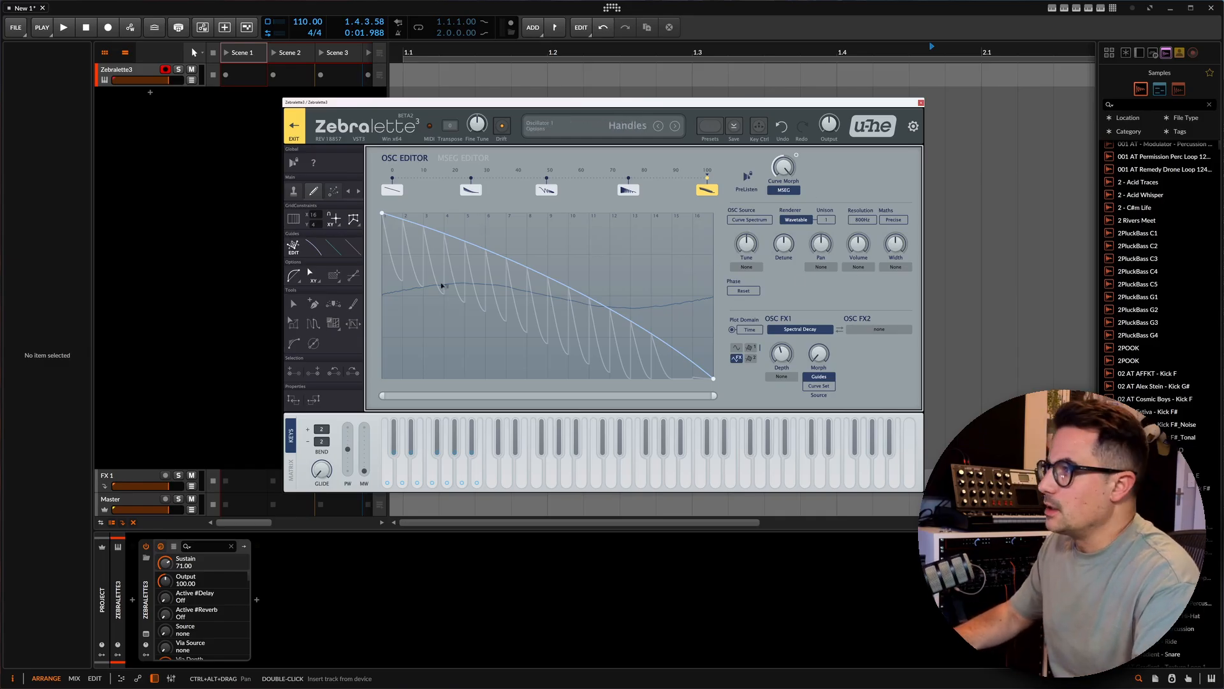
{"action": "left_click_drag", "start_coordinate": [715, 379], "coordinate": [741, 217]}
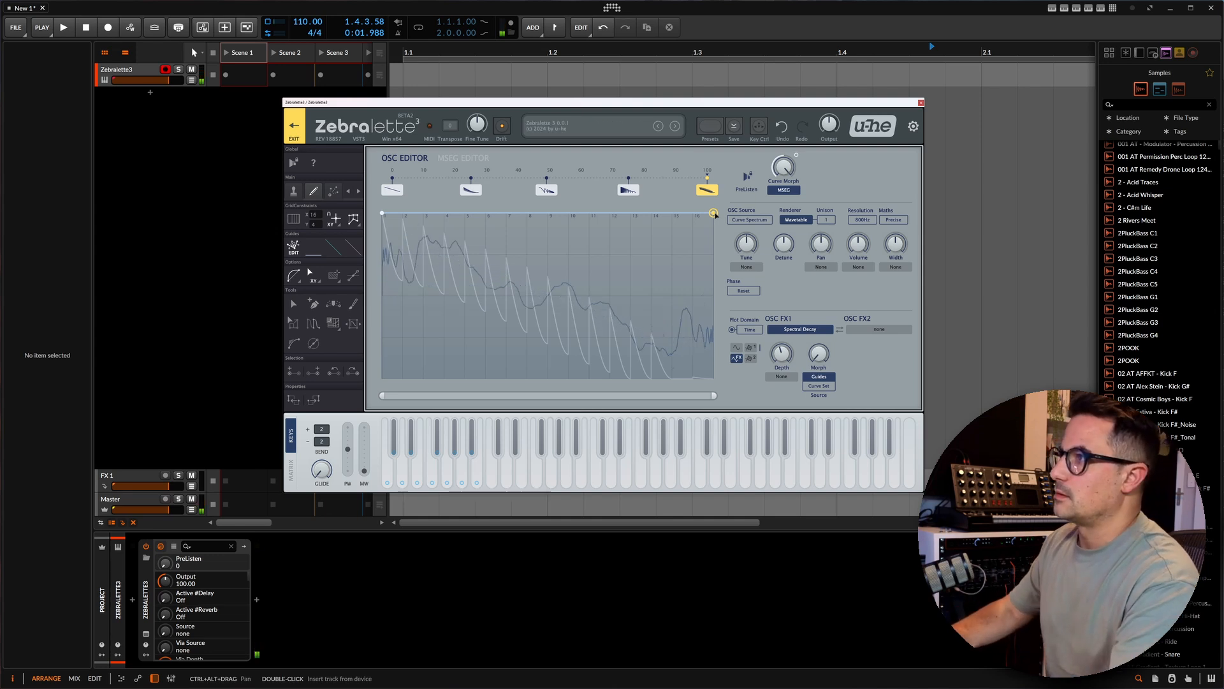
{"action": "left_click_drag", "start_coordinate": [381, 213], "coordinate": [381, 378]}
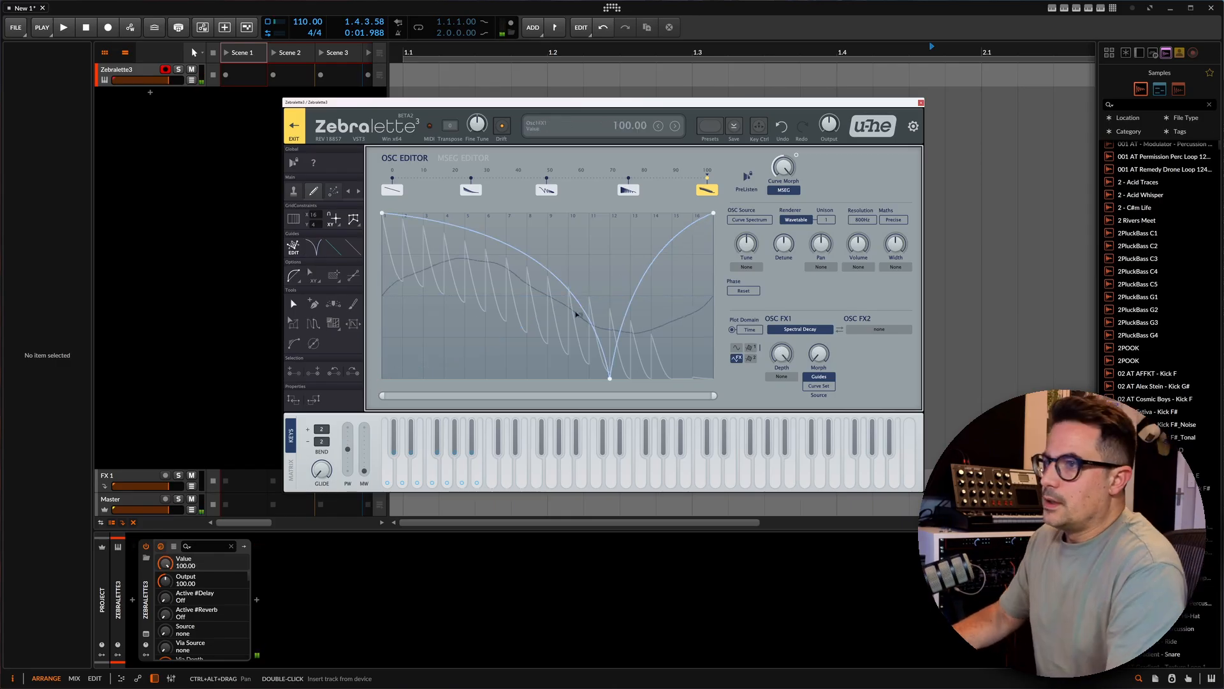
Step: Try the Spectral Decay Morph at 0 and about 50, finishing at 50.50
{"action": "left_click_drag", "start_coordinate": [818, 360], "coordinate": [818, 359]}
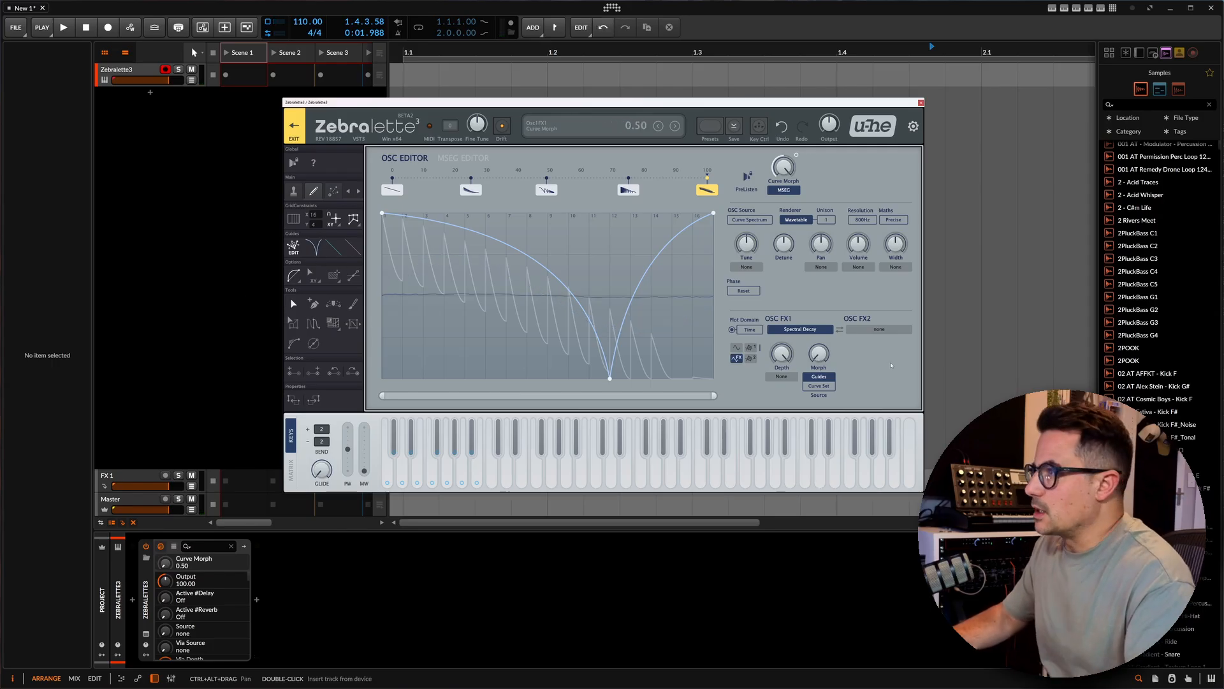
{"action": "left_click_drag", "start_coordinate": [819, 354], "coordinate": [819, 287]}
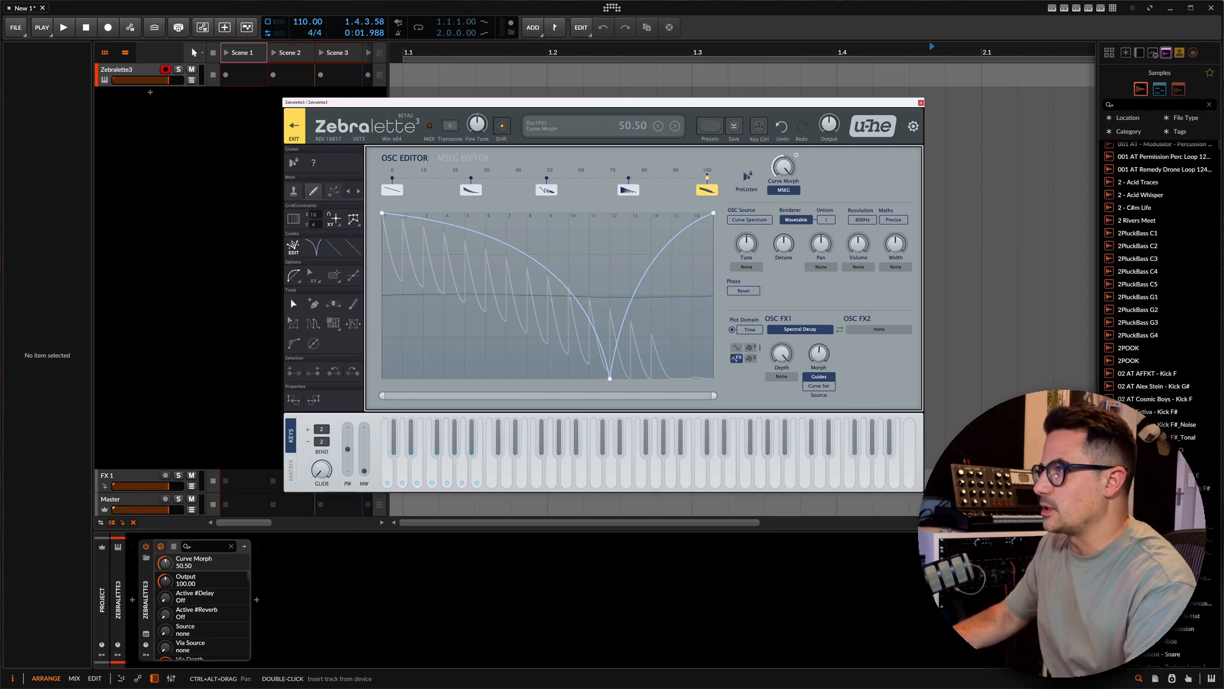
{"action": "left_click_drag", "start_coordinate": [818, 354], "coordinate": [819, 291]}
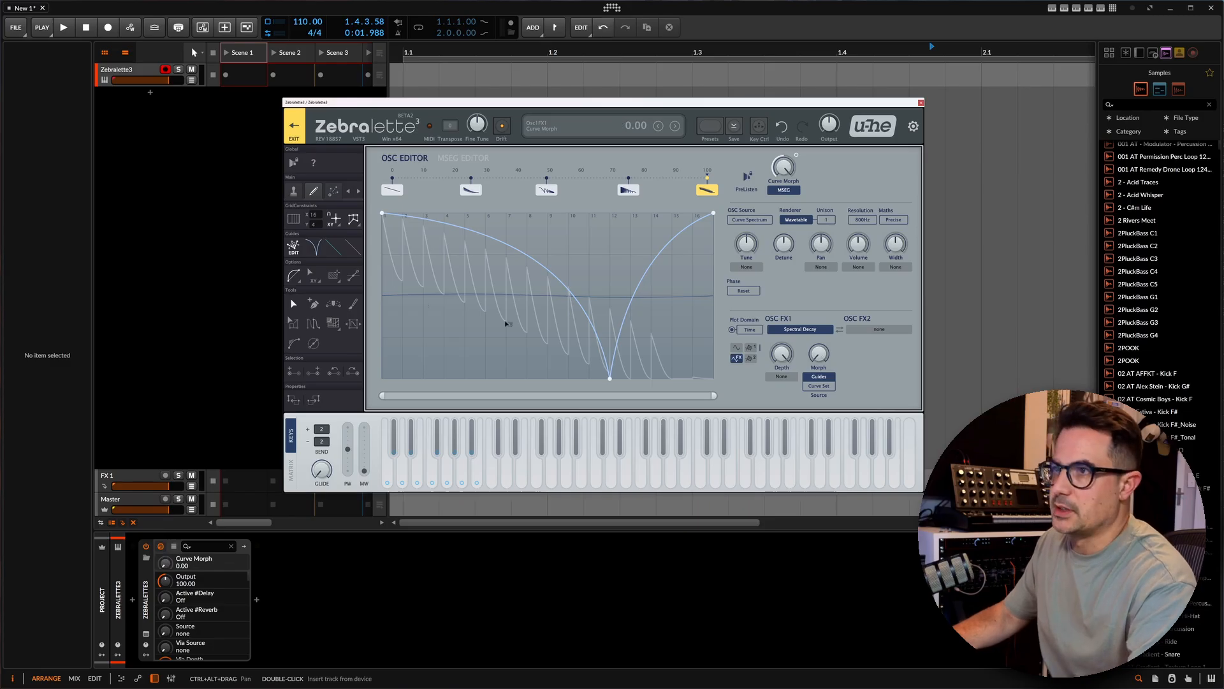
{"action": "left_click_drag", "start_coordinate": [819, 365], "coordinate": [819, 354]}
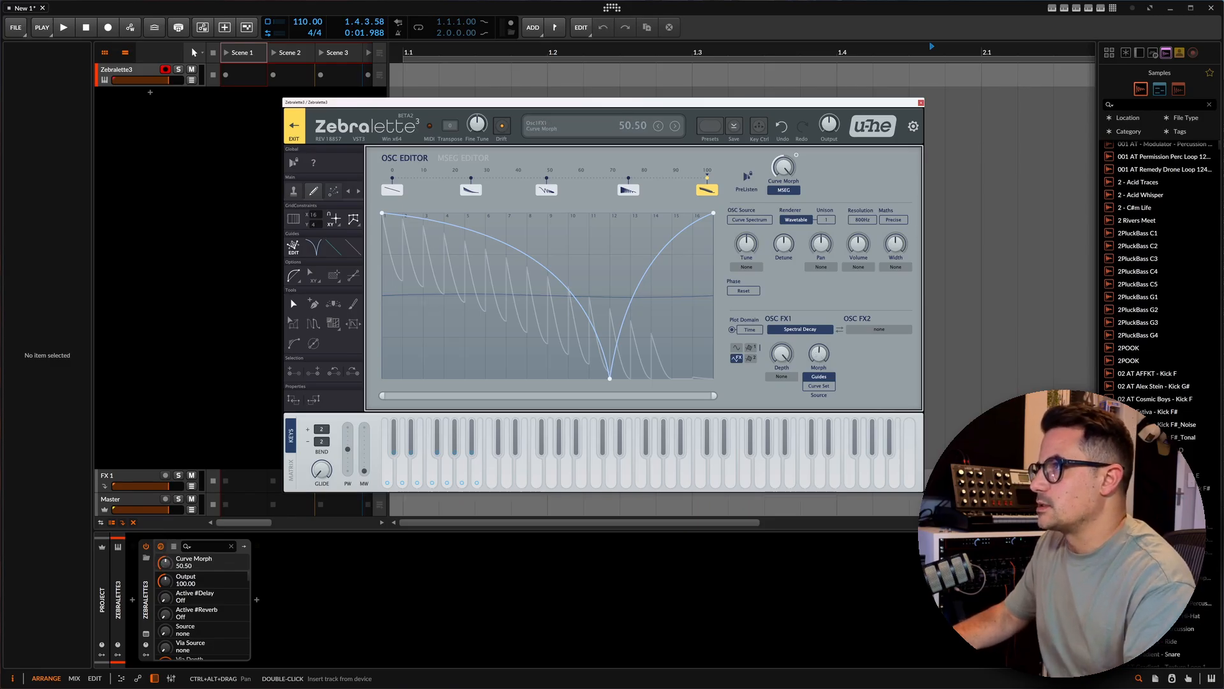
Step: Select Guide 3 for editing, add a full-height point near 2 and continue the line with the pen tool
{"action": "left_click", "coordinate": [327, 248]}
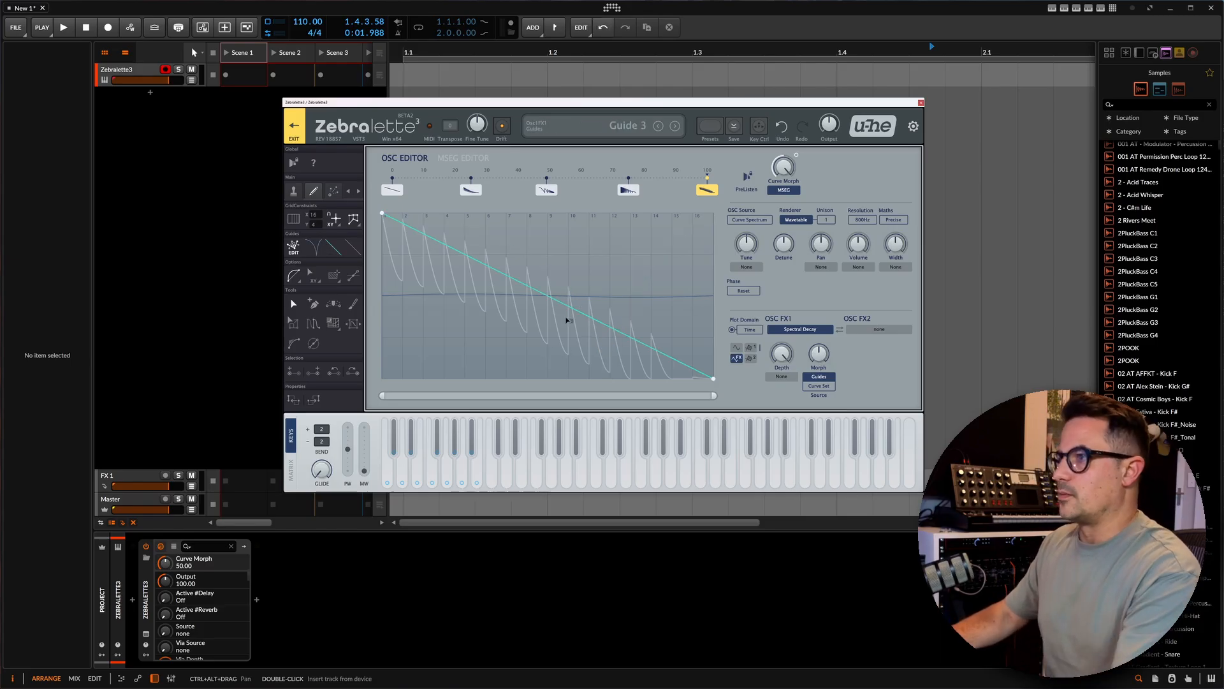
{"action": "left_click", "coordinate": [686, 366]}
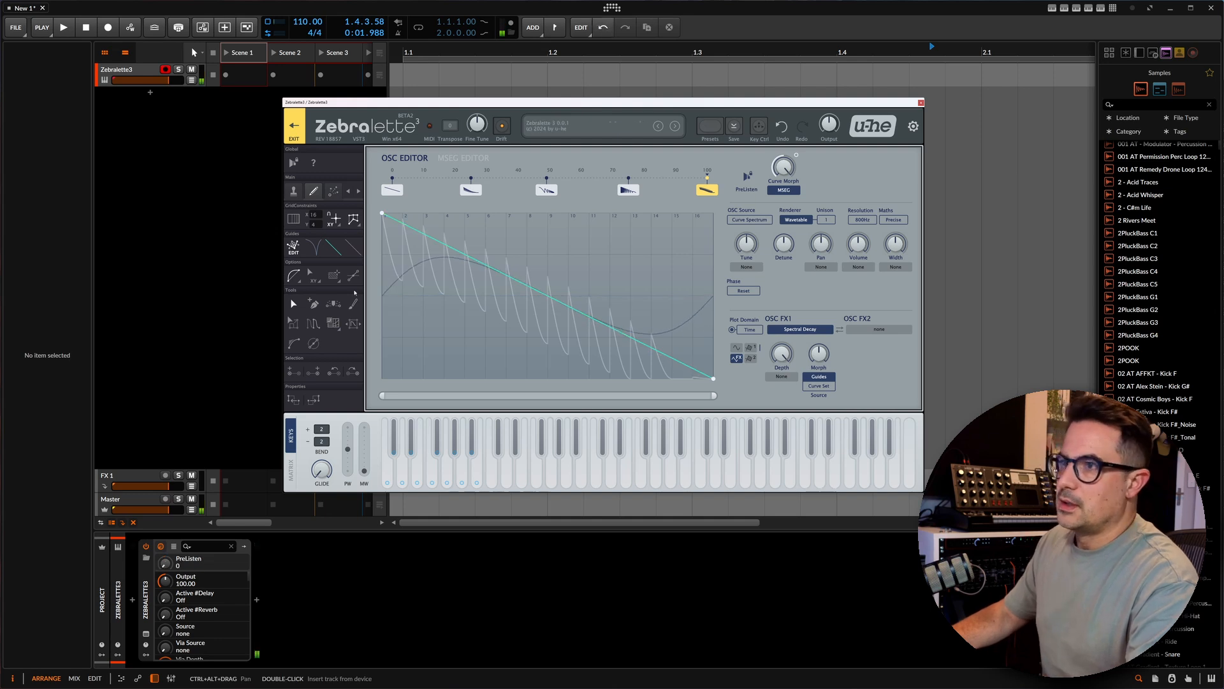
{"action": "left_click", "coordinate": [313, 304]}
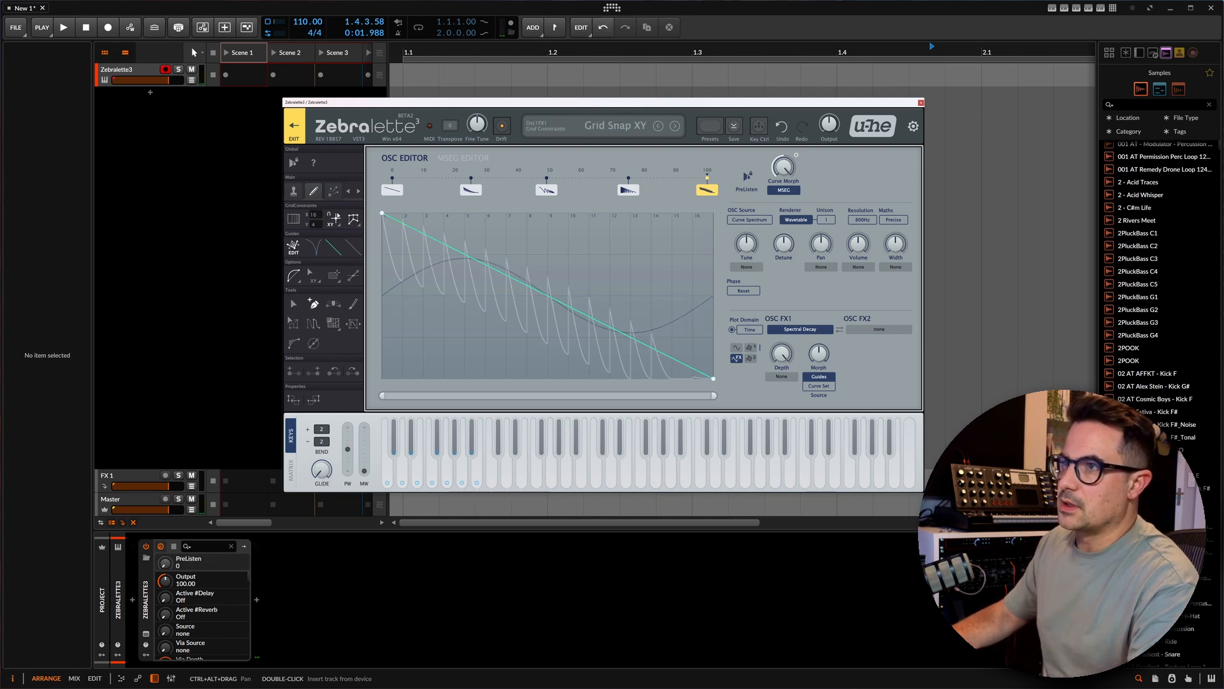
{"action": "left_click", "coordinate": [418, 218]}
{"action": "left_click_drag", "start_coordinate": [418, 218], "coordinate": [416, 213]}
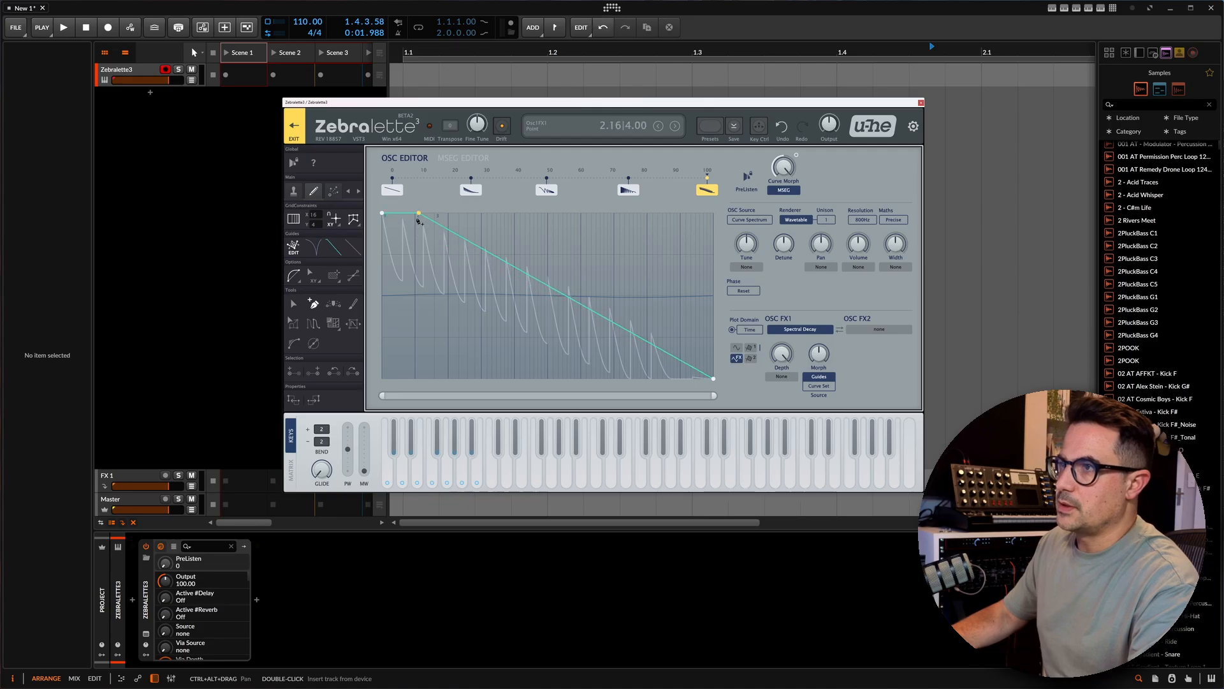
{"action": "left_click", "coordinate": [439, 226]}
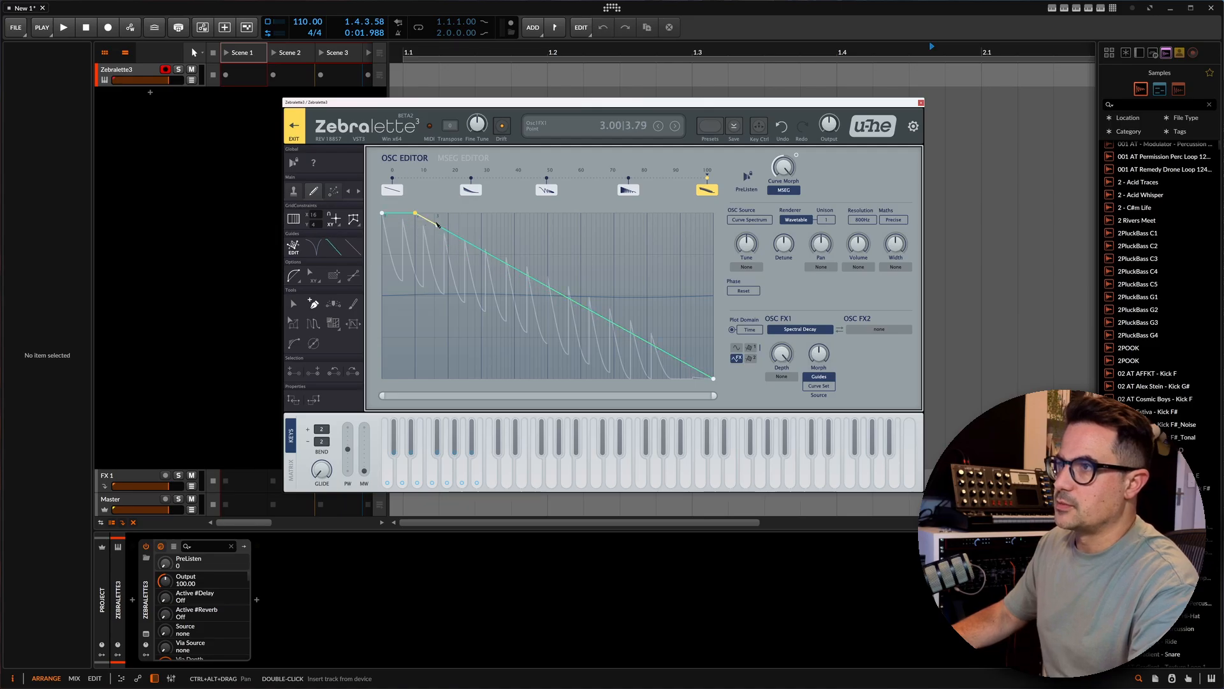
{"action": "left_click_drag", "start_coordinate": [439, 226], "coordinate": [459, 390]}
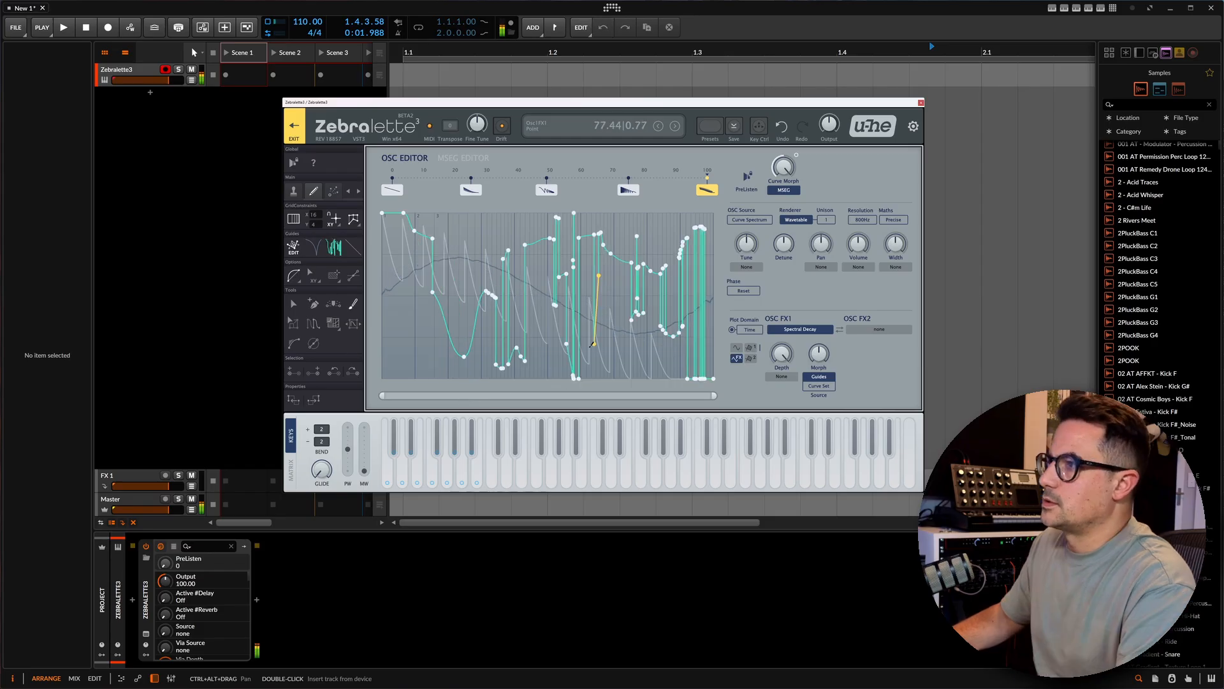
Step: Redraw the green guide freehand with jagged strokes in its first half and a rise to full height toward the end
{"action": "mouse_move", "coordinate": [593, 344]}
{"action": "left_mouse_down"}
{"action": "mouse_move", "coordinate": [641, 374]}
{"action": "mouse_move", "coordinate": [555, 373]}
{"action": "mouse_move", "coordinate": [527, 313]}
{"action": "left_mouse_up"}
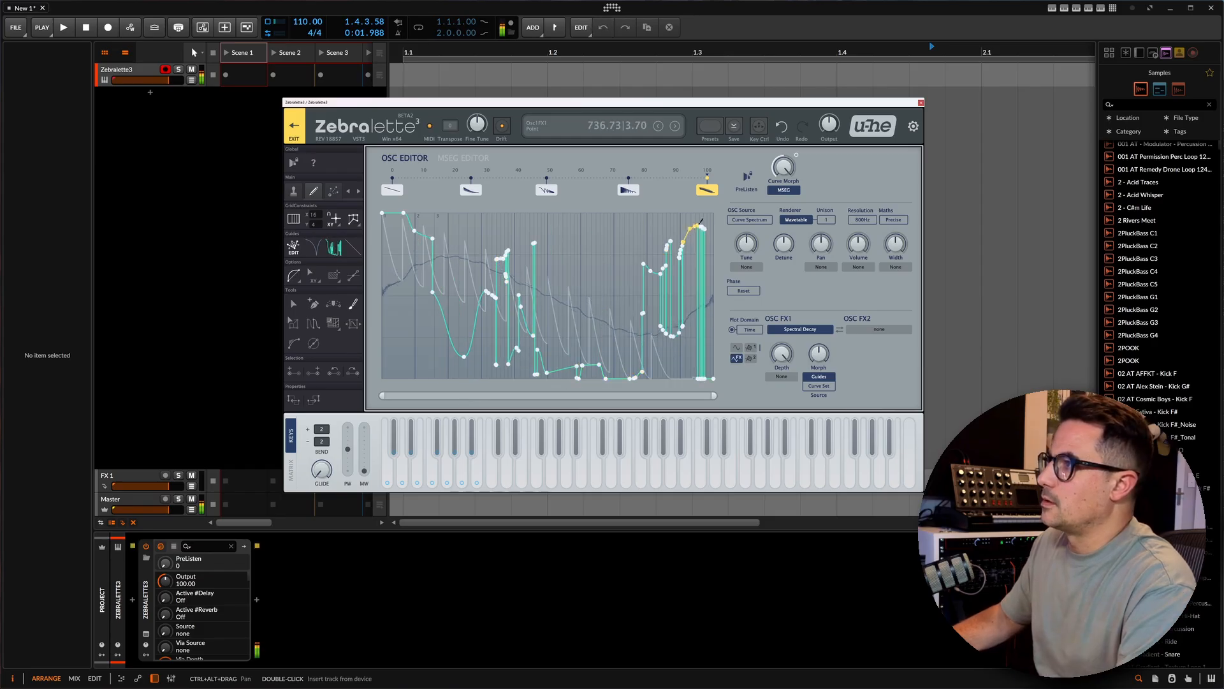
{"action": "mouse_move", "coordinate": [709, 213]}
{"action": "left_mouse_down"}
{"action": "mouse_move", "coordinate": [628, 213]}
{"action": "mouse_move", "coordinate": [599, 195]}
{"action": "mouse_move", "coordinate": [614, 193]}
{"action": "mouse_move", "coordinate": [604, 242]}
{"action": "left_mouse_up"}
{"action": "mouse_move", "coordinate": [667, 218]}
{"action": "left_mouse_down"}
{"action": "mouse_move", "coordinate": [564, 252]}
{"action": "mouse_move", "coordinate": [634, 224]}
{"action": "mouse_move", "coordinate": [588, 276]}
{"action": "mouse_move", "coordinate": [566, 330]}
{"action": "left_mouse_up"}
{"action": "left_click_drag", "start_coordinate": [551, 373], "coordinate": [548, 376]}
{"action": "left_click_drag", "start_coordinate": [477, 242], "coordinate": [474, 237]}
{"action": "left_click_drag", "start_coordinate": [466, 234], "coordinate": [446, 221]}
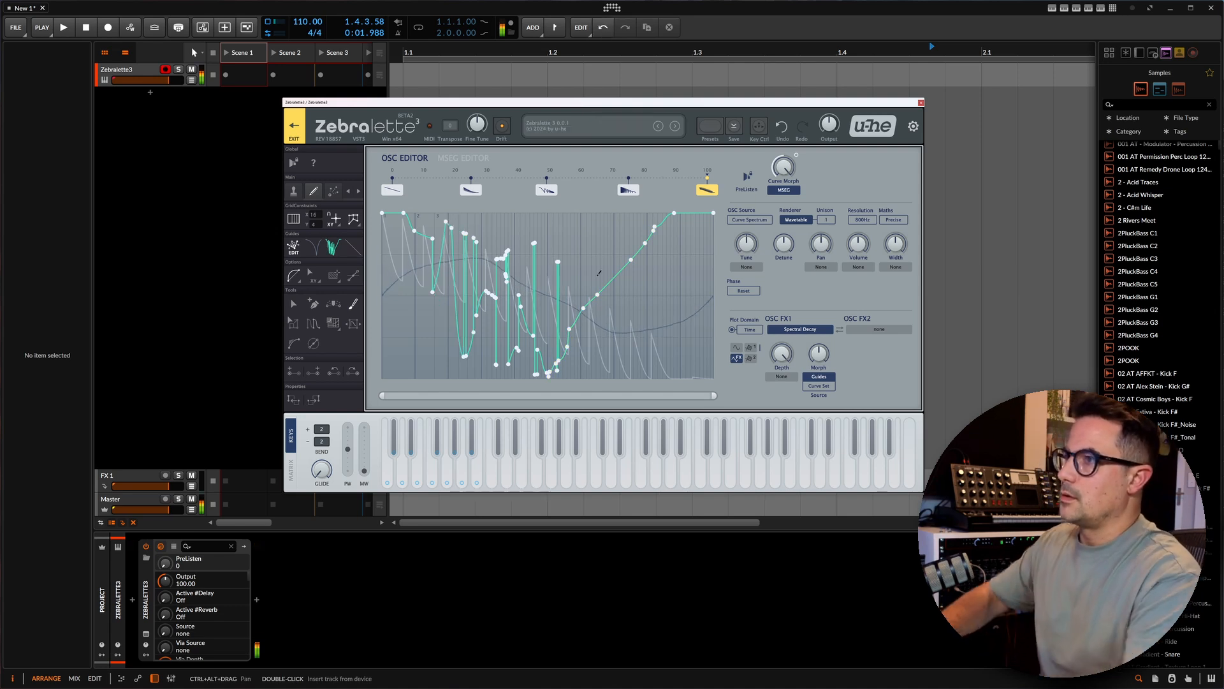
Step: Select the points across the green guide, remove surplus ones and curve its segments with Expo Form
{"action": "left_click_drag", "start_coordinate": [716, 308], "coordinate": [379, 310]}
{"action": "left_click_drag", "start_coordinate": [557, 310], "coordinate": [557, 308]}
{"action": "key", "text": "Delete"}
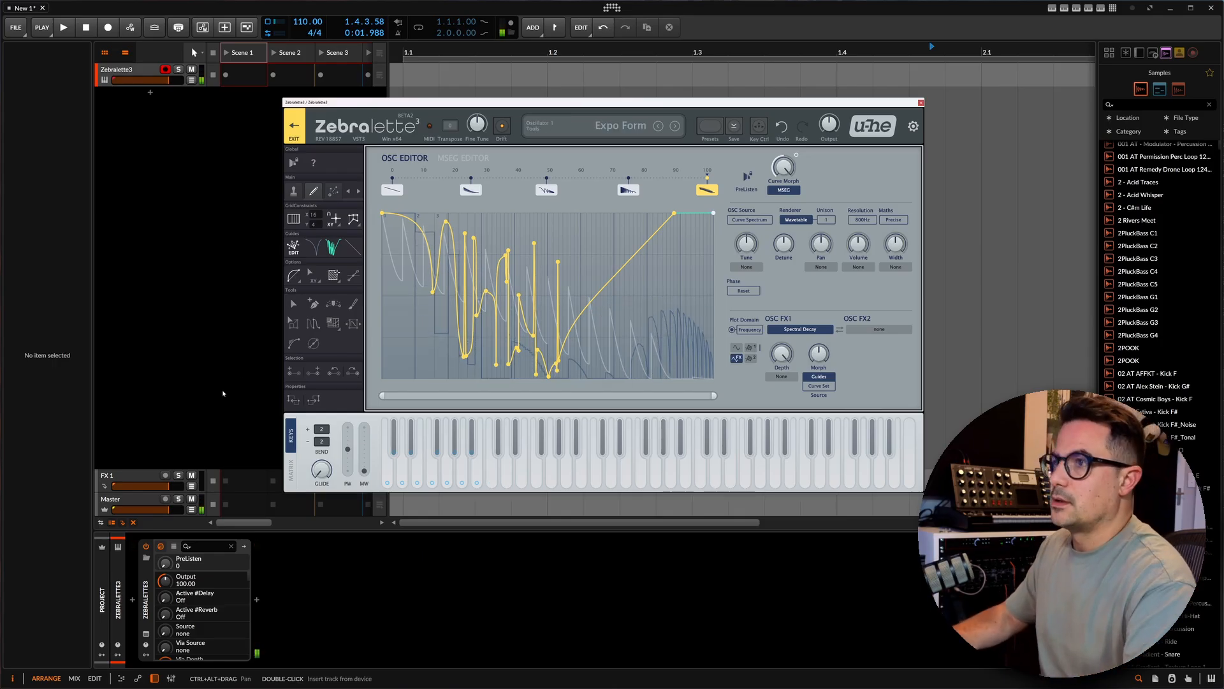
Step: Select the orange guide for editing and replace its shape with a dense full-height zigzag across the whole curve
{"action": "left_click", "coordinate": [353, 248]}
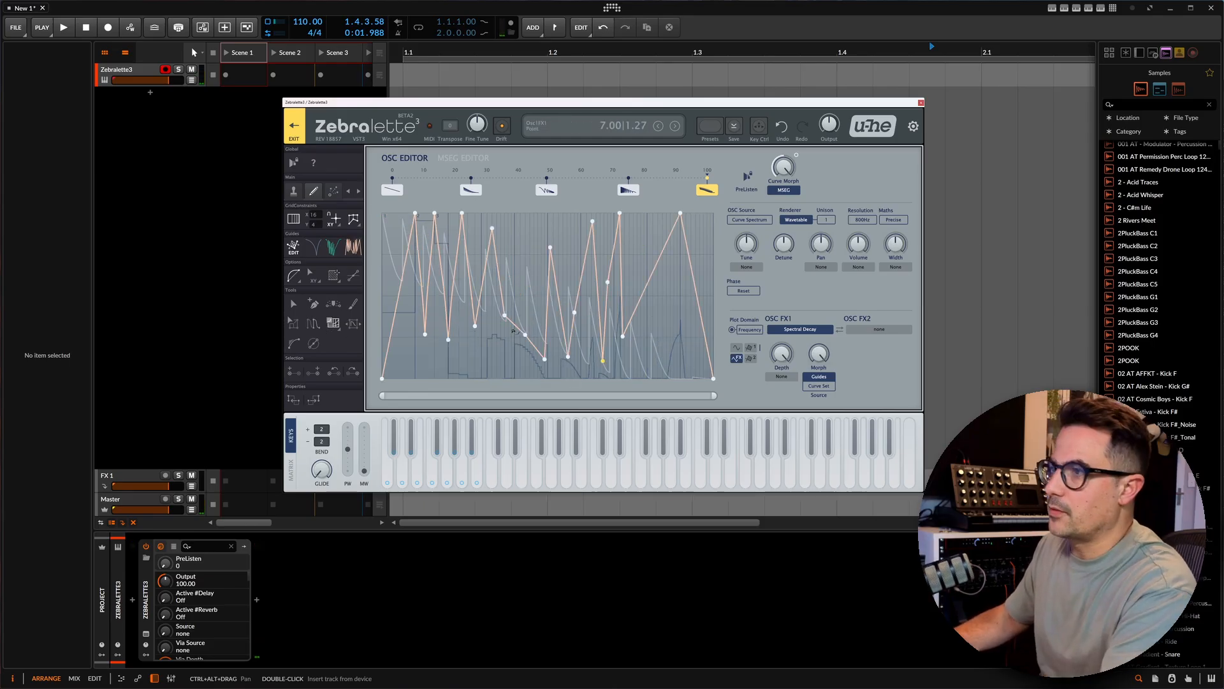
{"action": "key", "text": "ctrl+a"}
{"action": "mouse_move", "coordinate": [429, 342]}
{"action": "left_mouse_down"}
{"action": "mouse_move", "coordinate": [468, 336]}
{"action": "mouse_move", "coordinate": [408, 338]}
{"action": "left_mouse_up"}
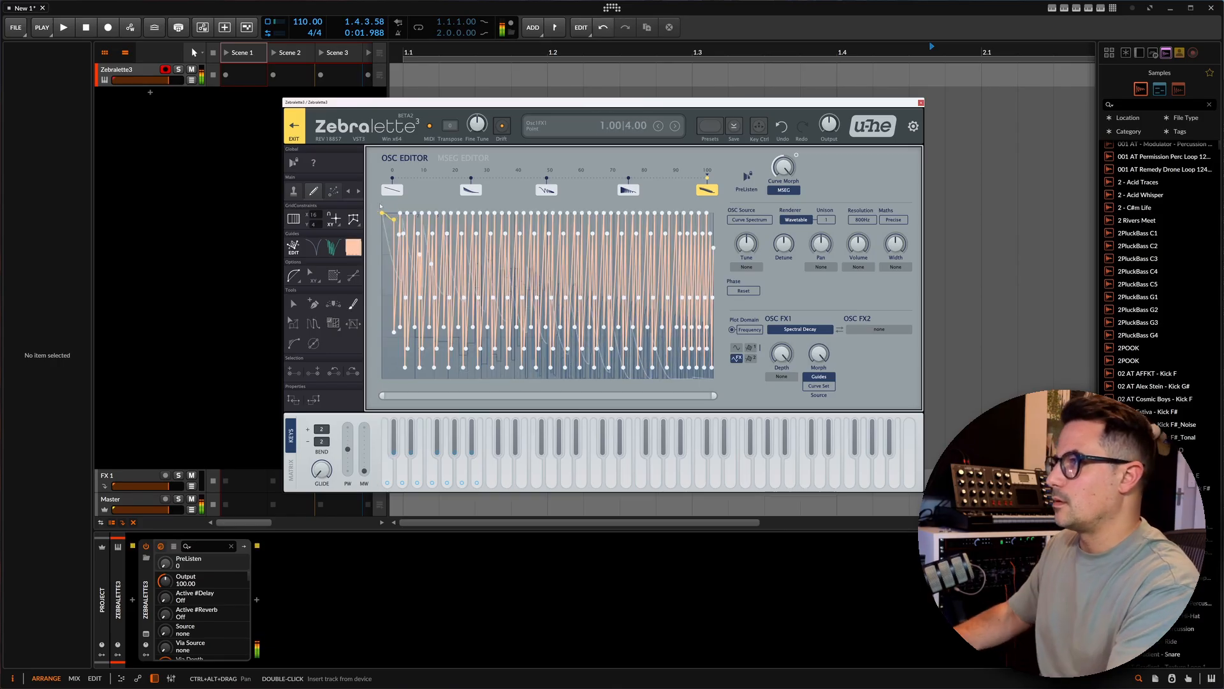
Step: Redraw the middle section of the guide with several freehand strokes
{"action": "mouse_move", "coordinate": [615, 266]}
{"action": "left_mouse_down"}
{"action": "mouse_move", "coordinate": [577, 279]}
{"action": "mouse_move", "coordinate": [504, 245]}
{"action": "left_mouse_up"}
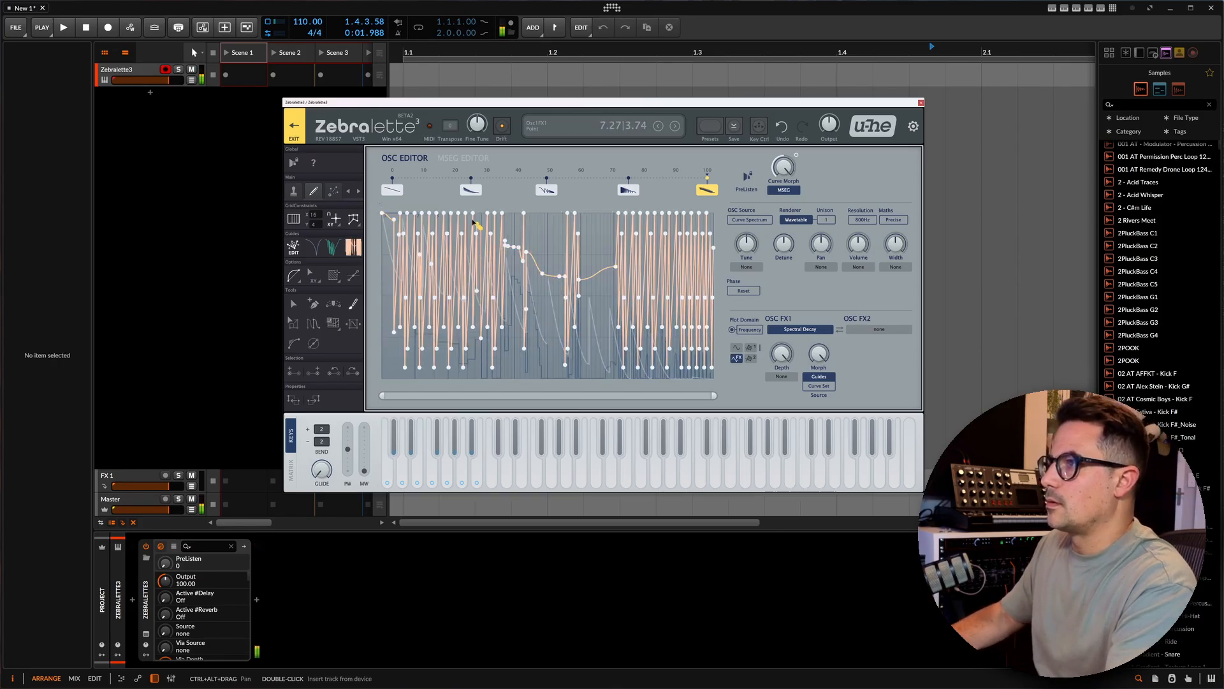
{"action": "mouse_move", "coordinate": [587, 245]}
{"action": "left_mouse_down"}
{"action": "mouse_move", "coordinate": [606, 223]}
{"action": "mouse_move", "coordinate": [612, 231]}
{"action": "mouse_move", "coordinate": [522, 291]}
{"action": "left_mouse_up"}
{"action": "mouse_move", "coordinate": [521, 290]}
{"action": "left_mouse_down"}
{"action": "mouse_move", "coordinate": [510, 293]}
{"action": "mouse_move", "coordinate": [548, 312]}
{"action": "mouse_move", "coordinate": [564, 280]}
{"action": "mouse_move", "coordinate": [622, 236]}
{"action": "left_mouse_up"}
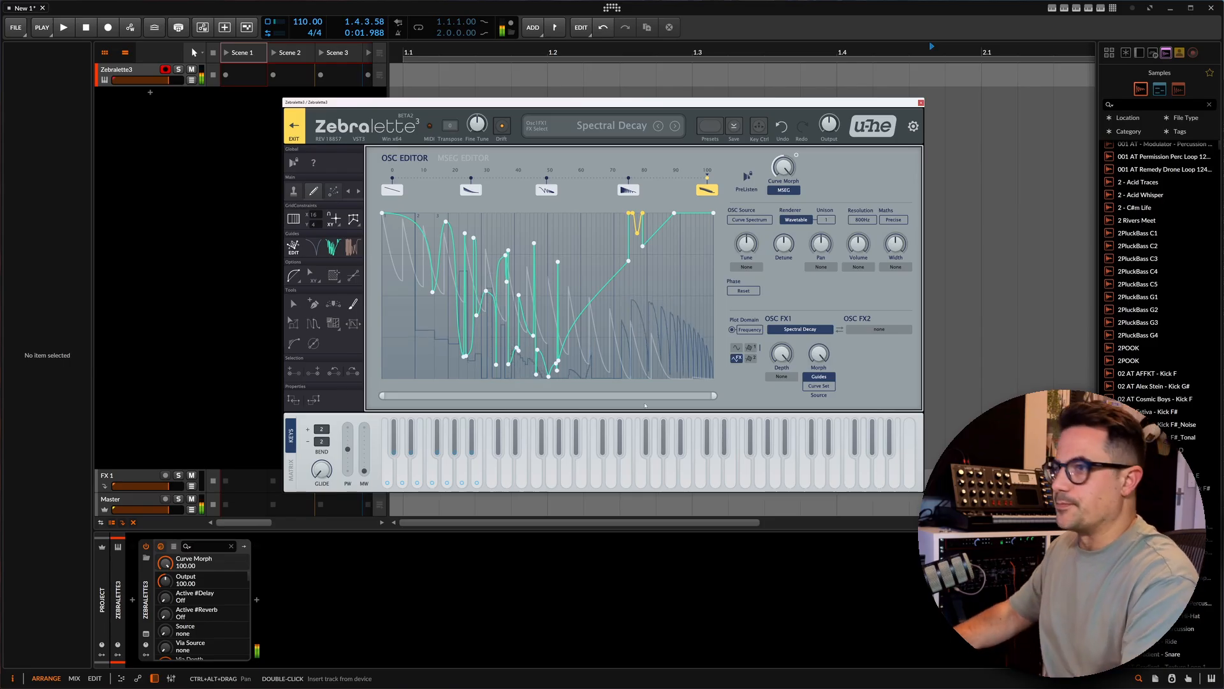
Step: Leave the oscillator curve editor and return to the synth's main page
{"action": "left_click", "coordinate": [293, 131]}
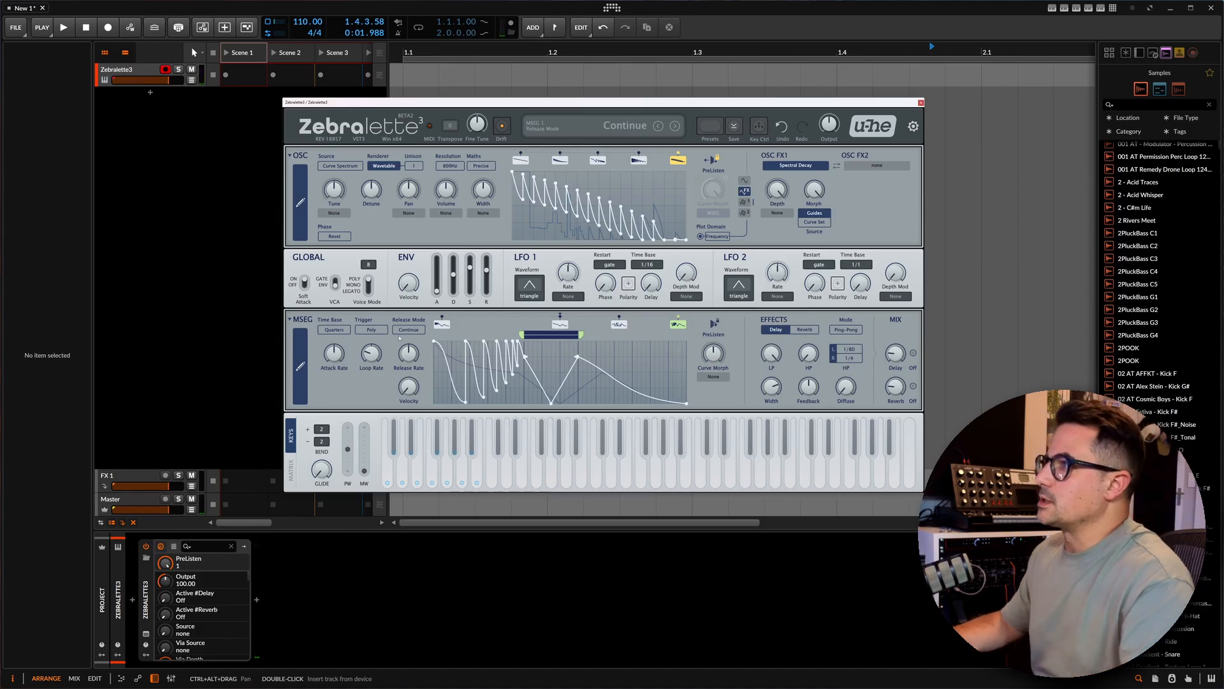
{"action": "right_click", "coordinate": [811, 233]}
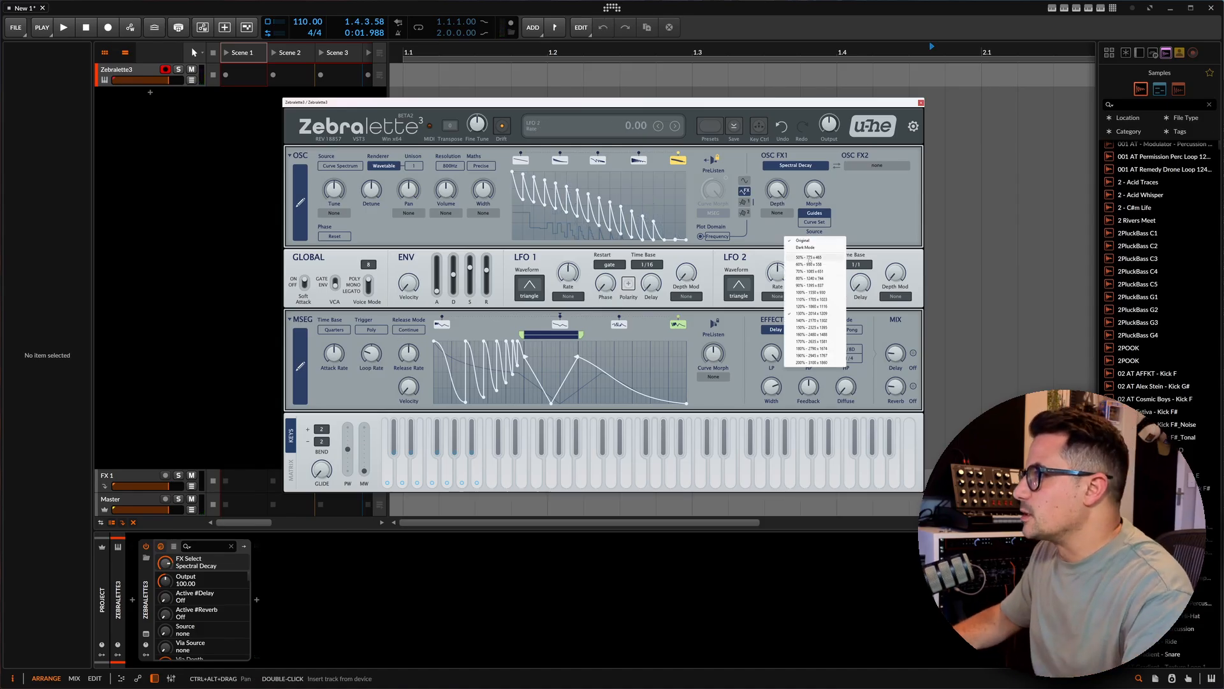
{"action": "left_click", "coordinate": [816, 240]}
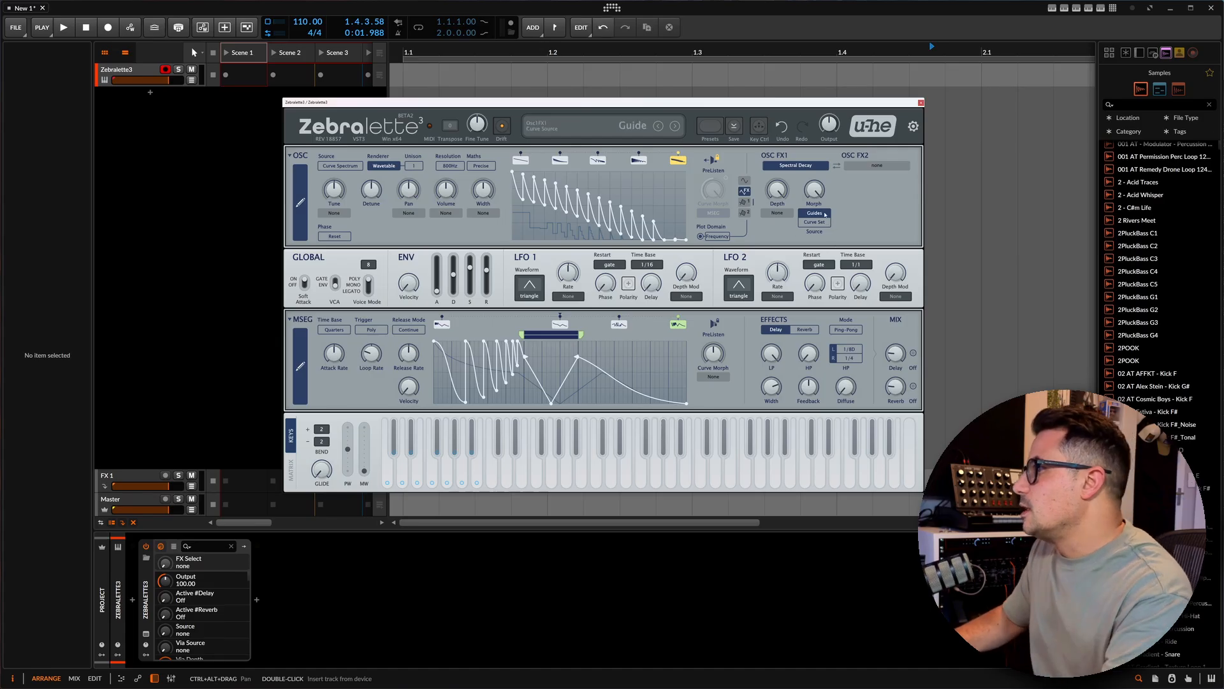
Step: Try Spectral Noise and Dissociate as the second oscillator effect
{"action": "left_click", "coordinate": [878, 165]}
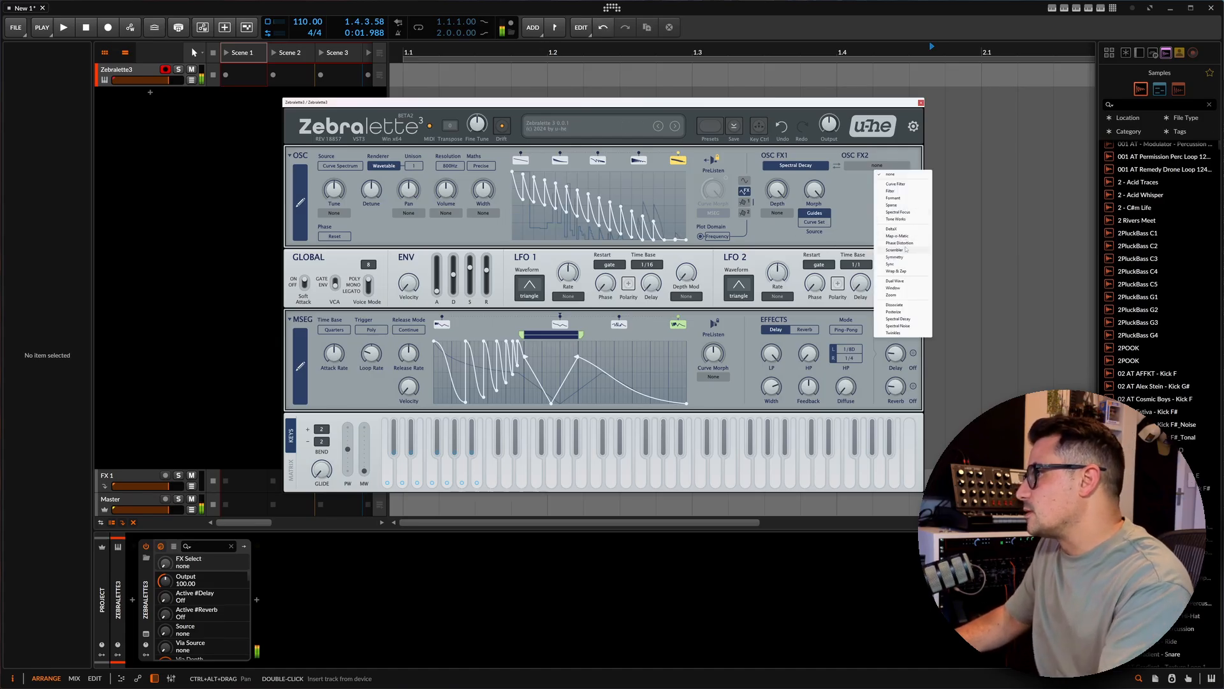
{"action": "left_click", "coordinate": [896, 271]}
{"action": "left_click_drag", "start_coordinate": [859, 190], "coordinate": [858, 160]}
{"action": "left_click", "coordinate": [867, 167]}
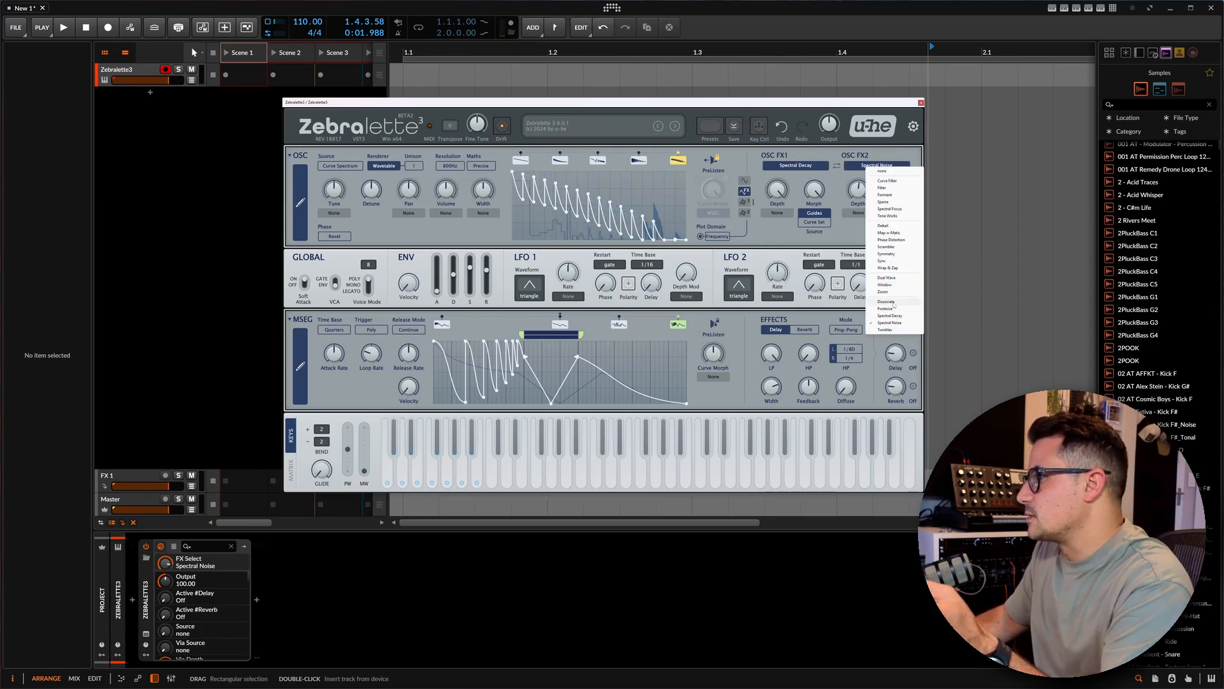
{"action": "left_click", "coordinate": [894, 304]}
Step: Set OSC FX2 to Twinkles with MSEG as its trigger source and swap the two oscillator effects
{"action": "left_click", "coordinate": [874, 165]}
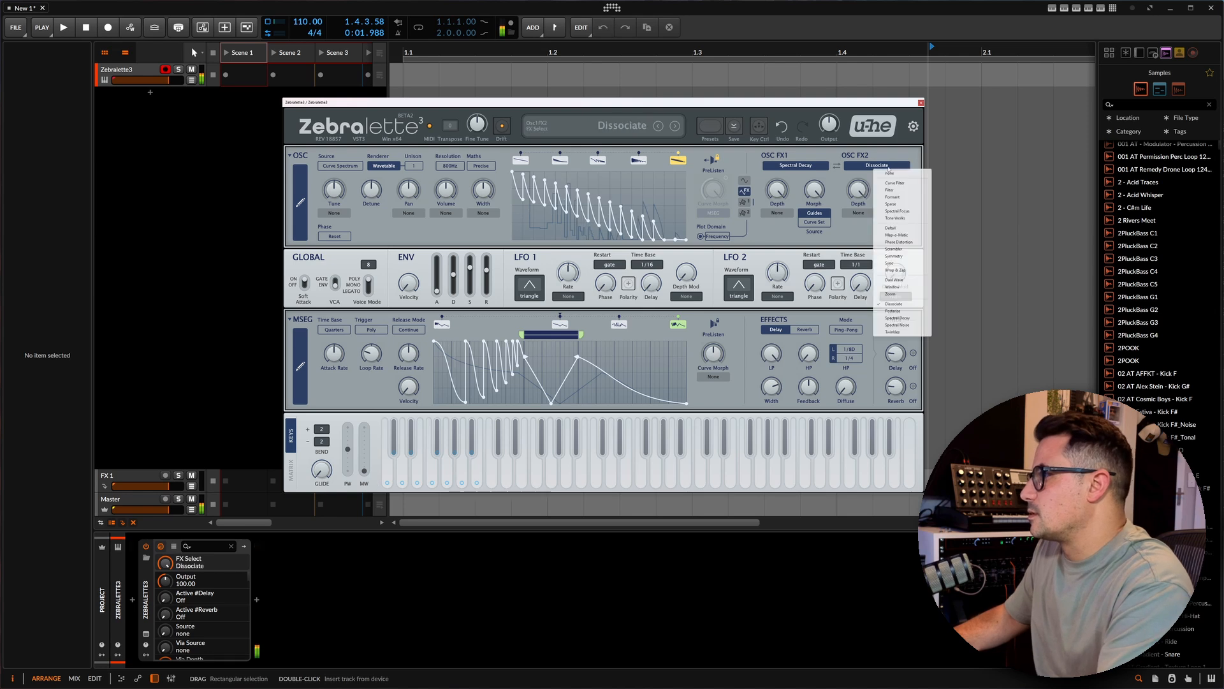
{"action": "left_click", "coordinate": [913, 332]}
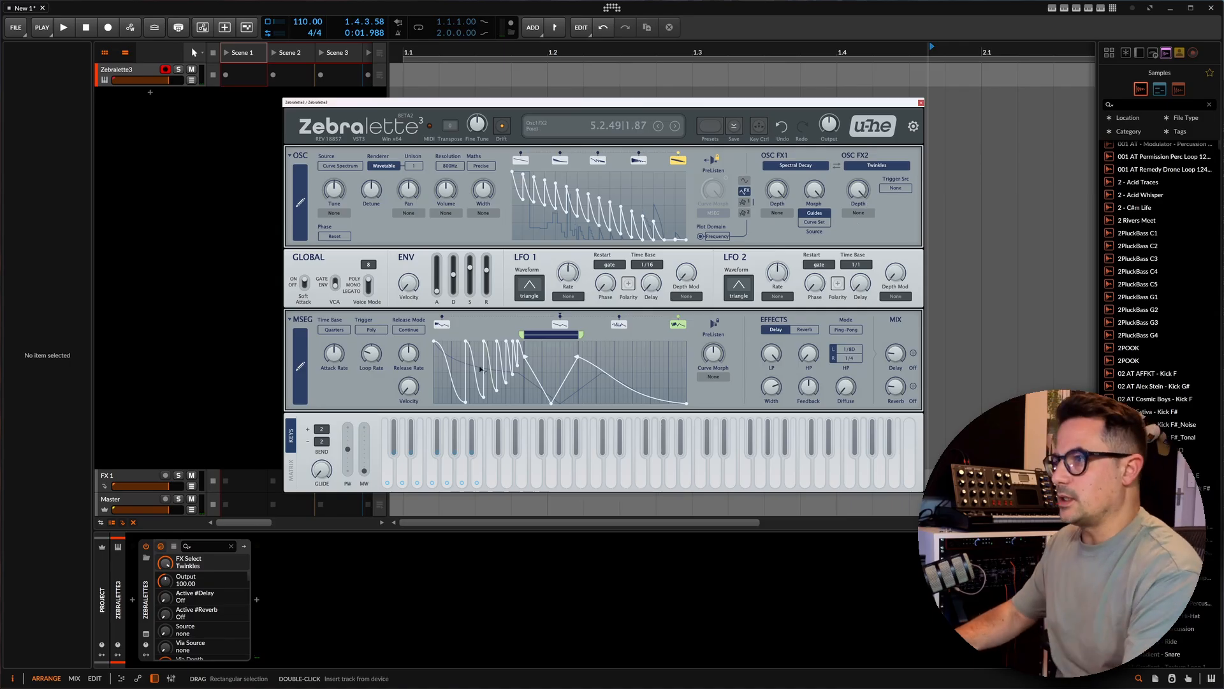
{"action": "left_click", "coordinate": [899, 188]}
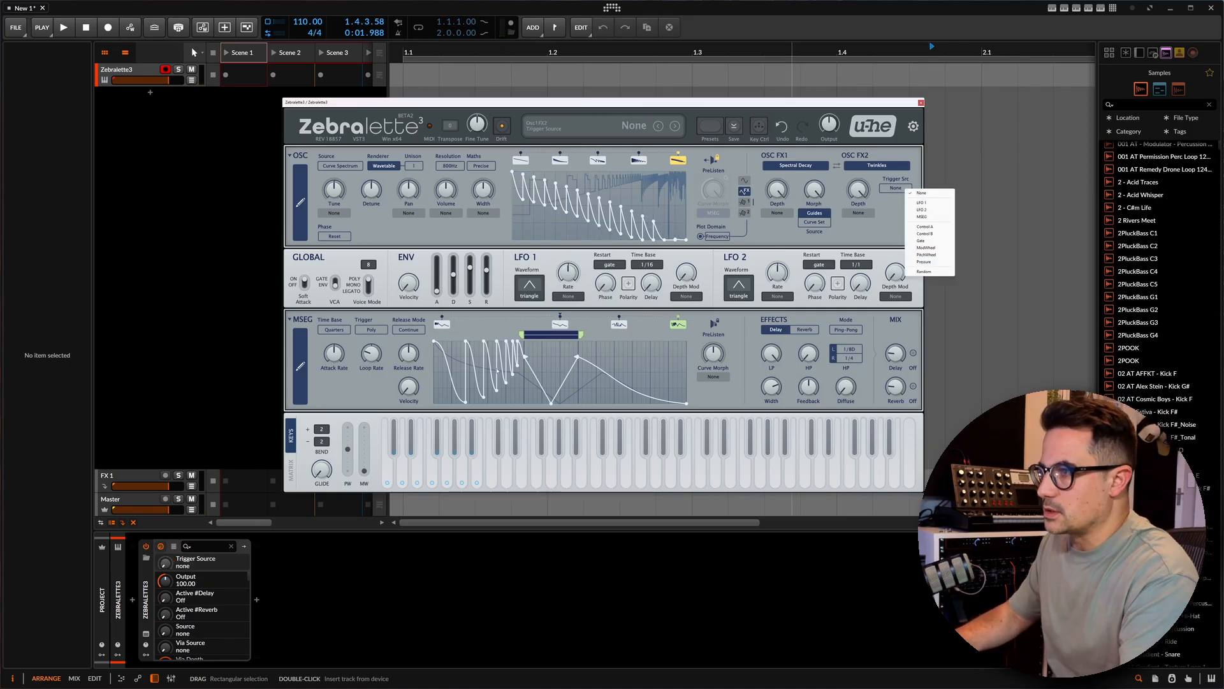
{"action": "left_click", "coordinate": [922, 216]}
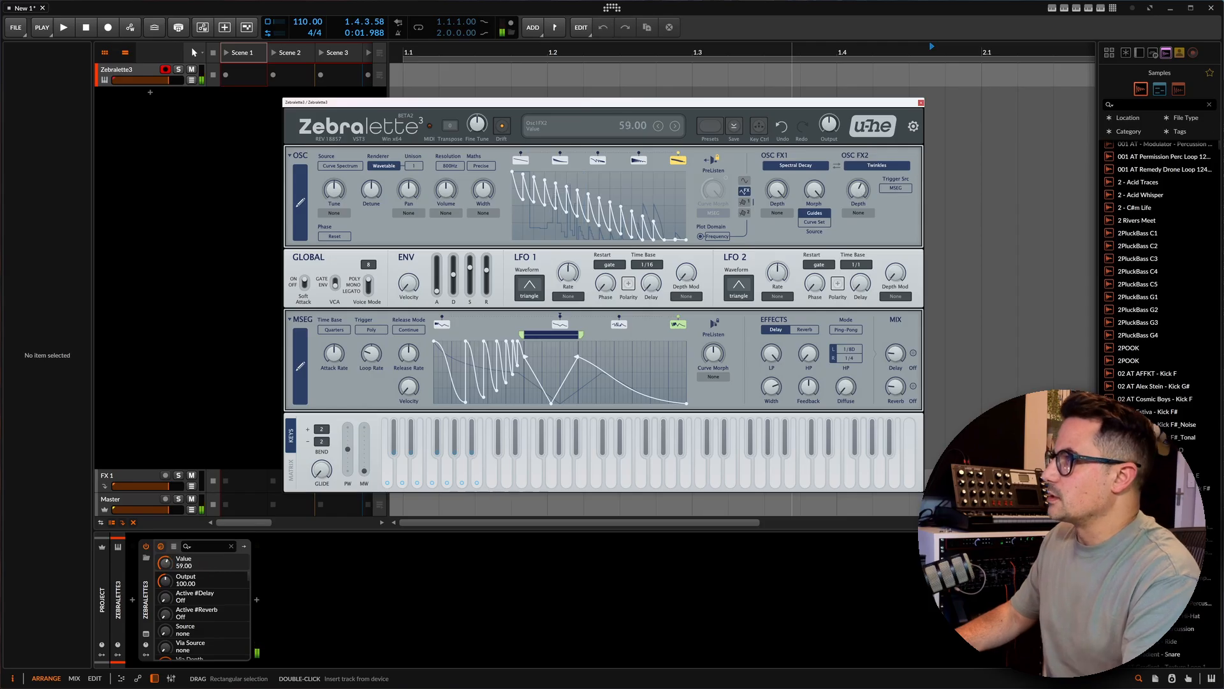
{"action": "left_click", "coordinate": [836, 165]}
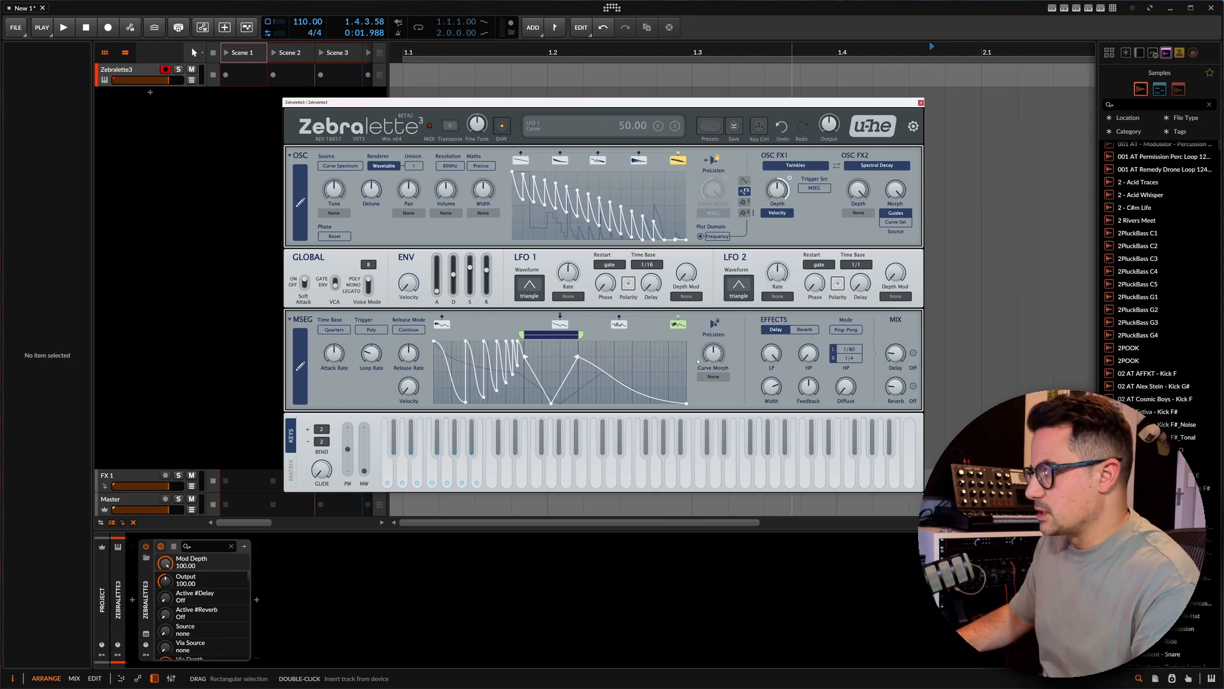
Step: Modulate the MSEG Curve Morph with Random at a depth of 63 and switch off the oscillator's PreListen
{"action": "left_click", "coordinate": [715, 377]}
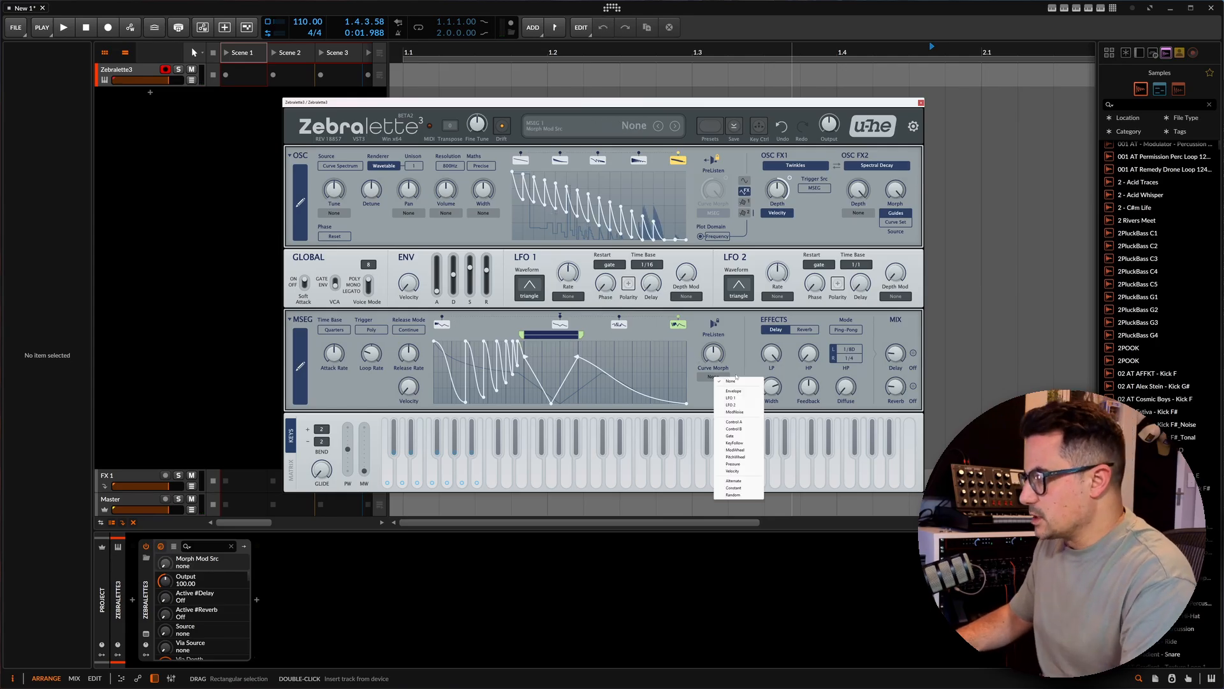
{"action": "left_click", "coordinate": [734, 495]}
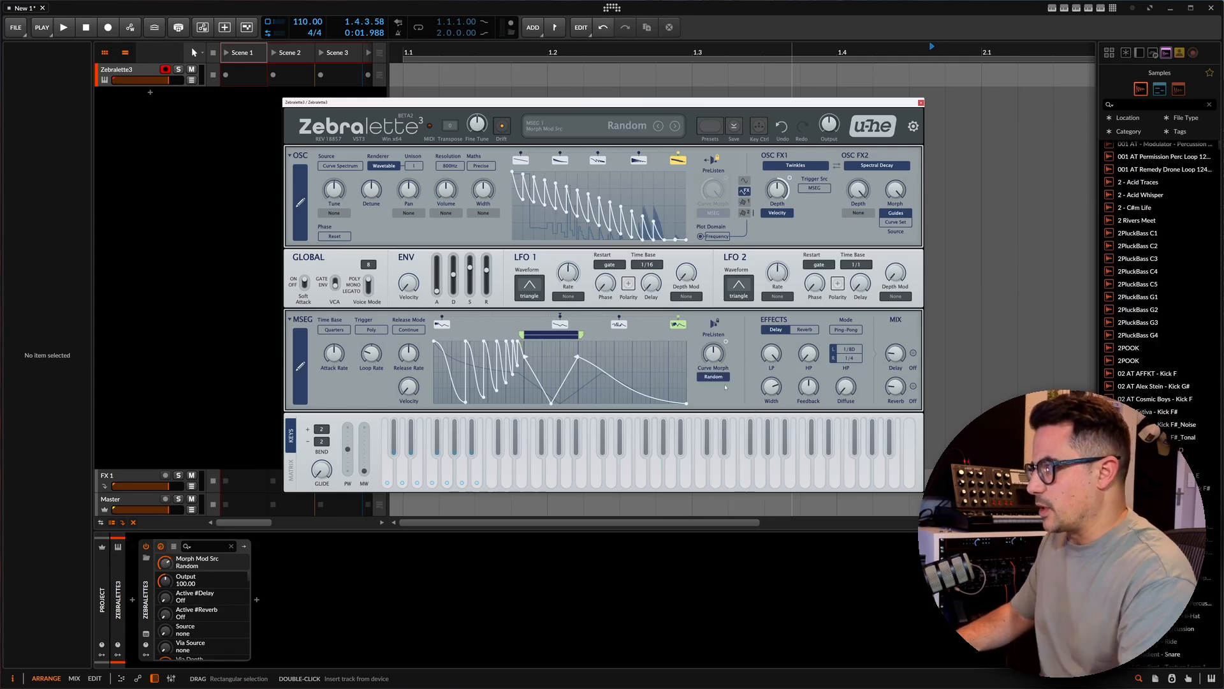
{"action": "left_click_drag", "start_coordinate": [726, 343], "coordinate": [726, 303]}
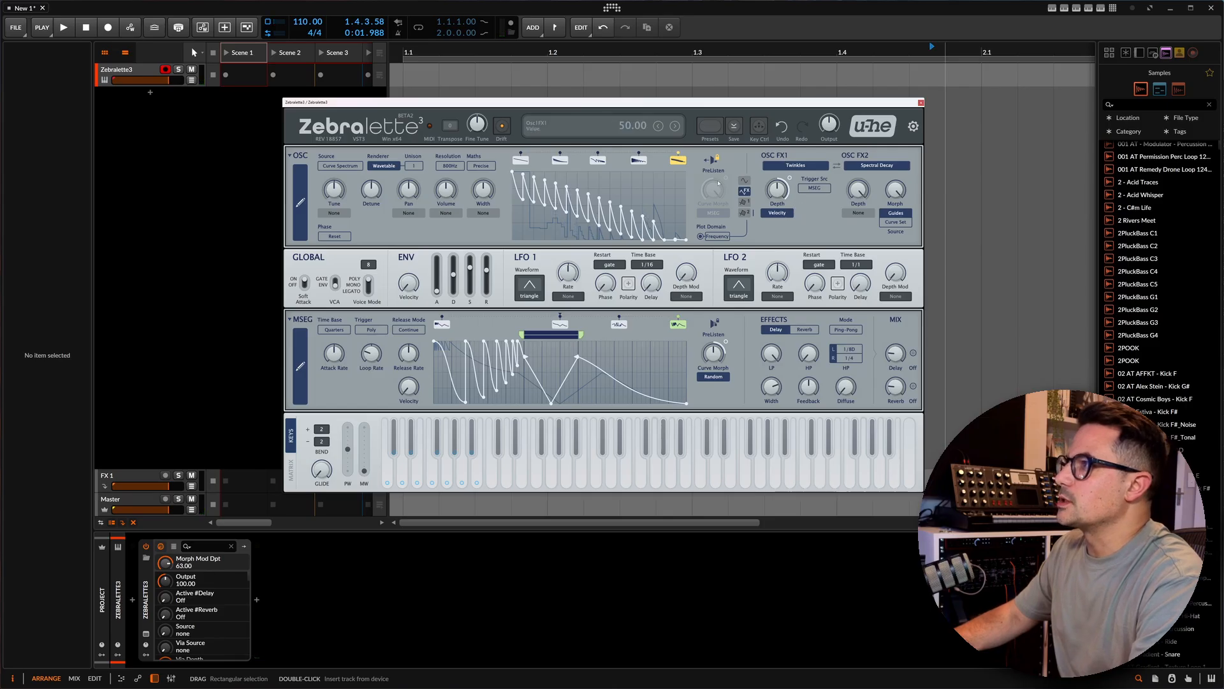
{"action": "left_click", "coordinate": [715, 160]}
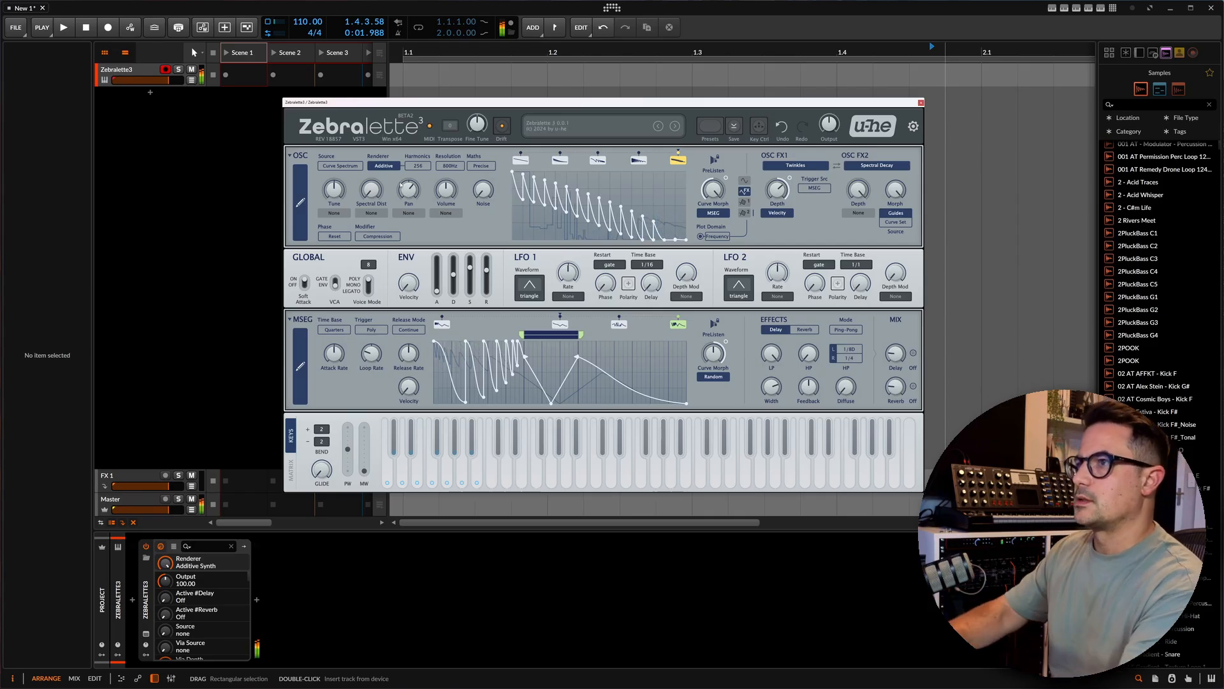
Step: Set the oscillator's Phase to Random and try Spectral Dist at 100 with the Compression modifier
{"action": "left_click", "coordinate": [334, 236]}
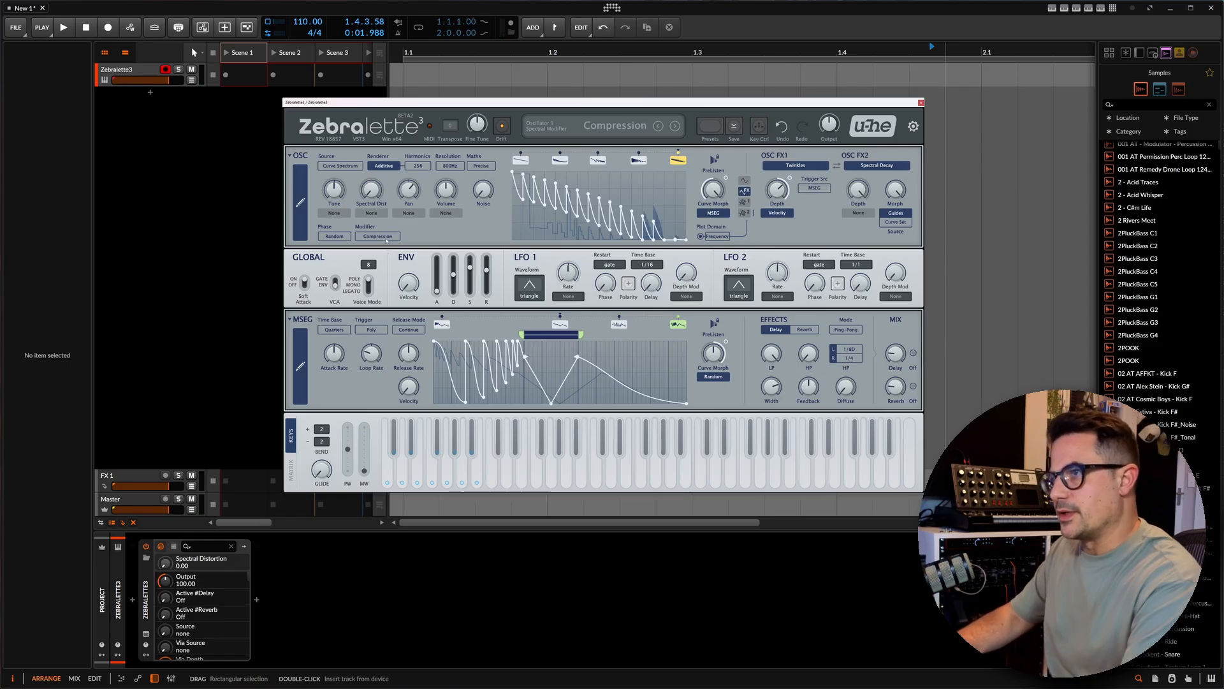
{"action": "left_click_drag", "start_coordinate": [379, 200], "coordinate": [380, 135]}
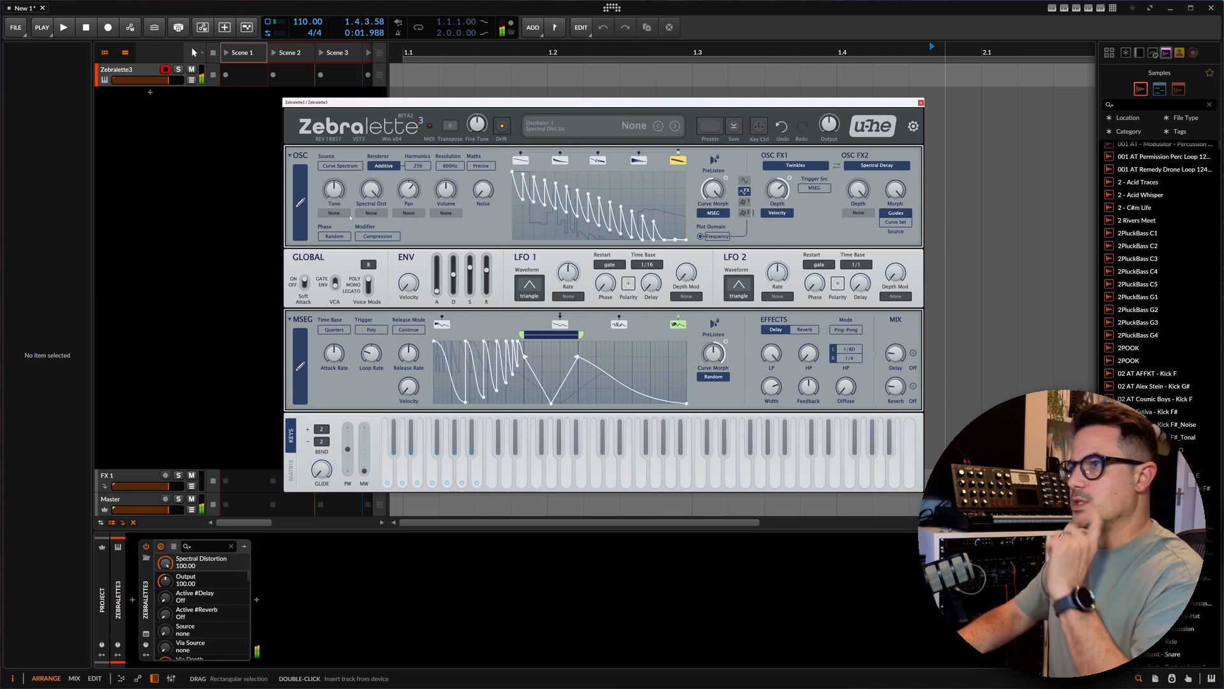
{"action": "left_click_drag", "start_coordinate": [372, 191], "coordinate": [372, 193]}
Step: Try the Curve spectral modifier with Curve Set as the spectral curve source
{"action": "left_click", "coordinate": [386, 236]}
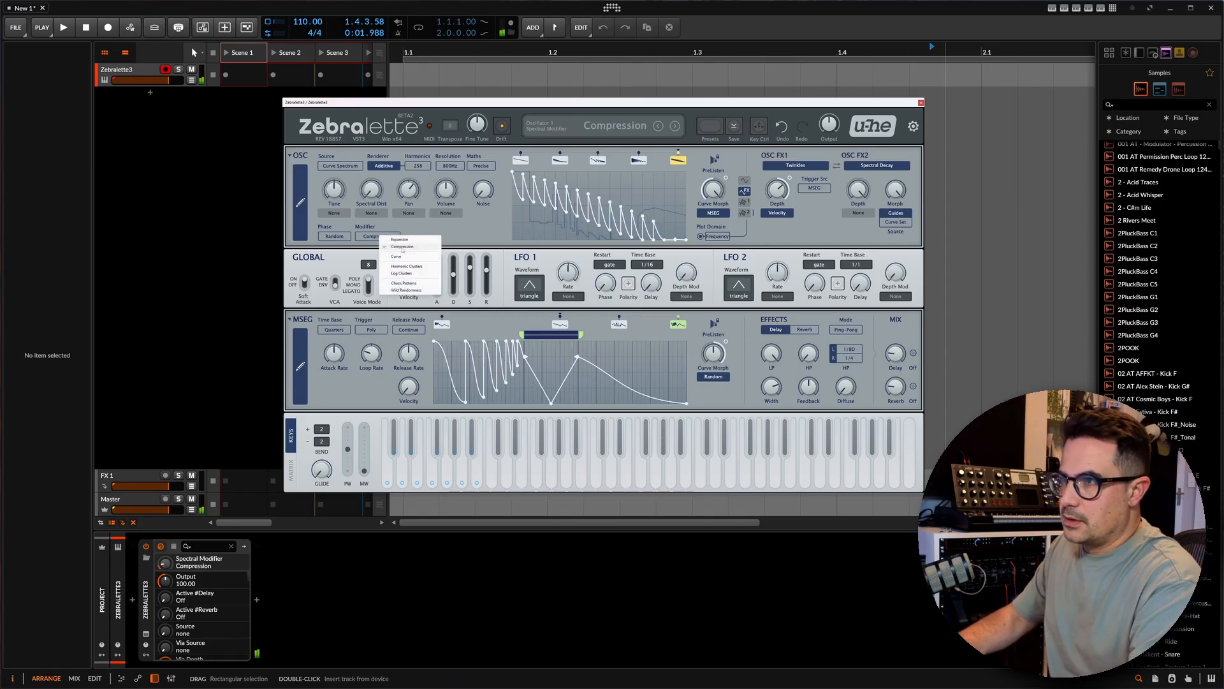
{"action": "left_click", "coordinate": [398, 257]}
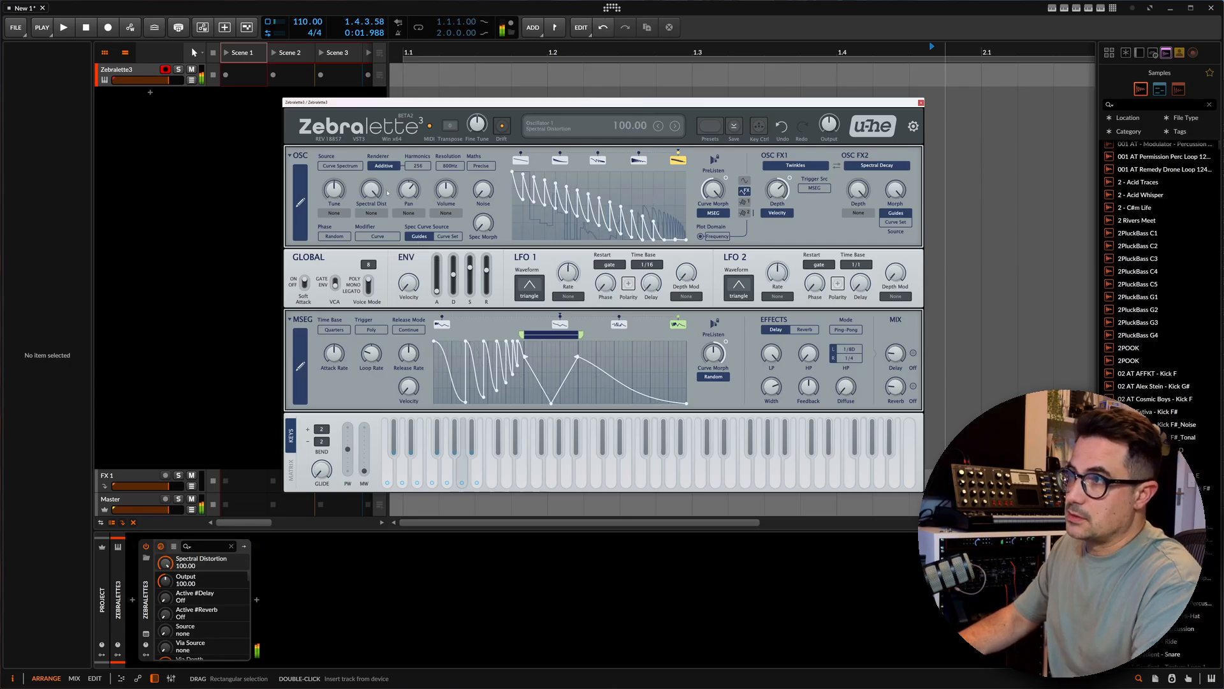
{"action": "left_click", "coordinate": [447, 236]}
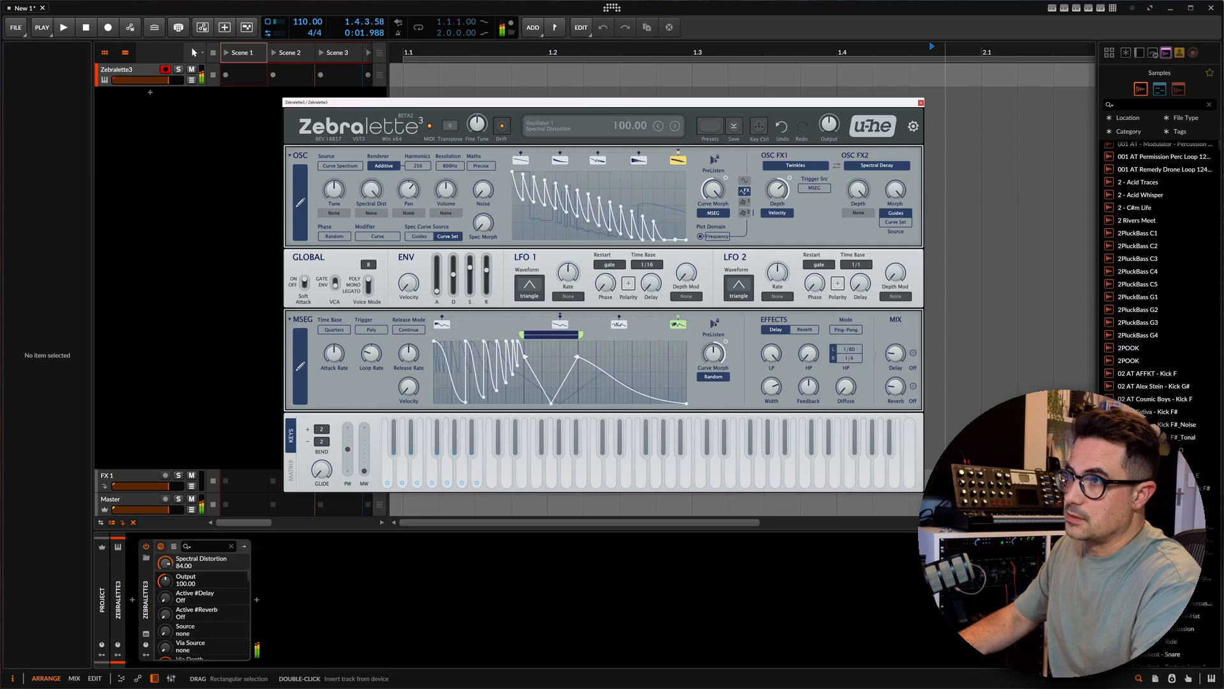
Step: Try the Log Clusters spectral modifier and turn up its Cluster Select
{"action": "left_click", "coordinate": [377, 236]}
{"action": "left_click", "coordinate": [402, 277]}
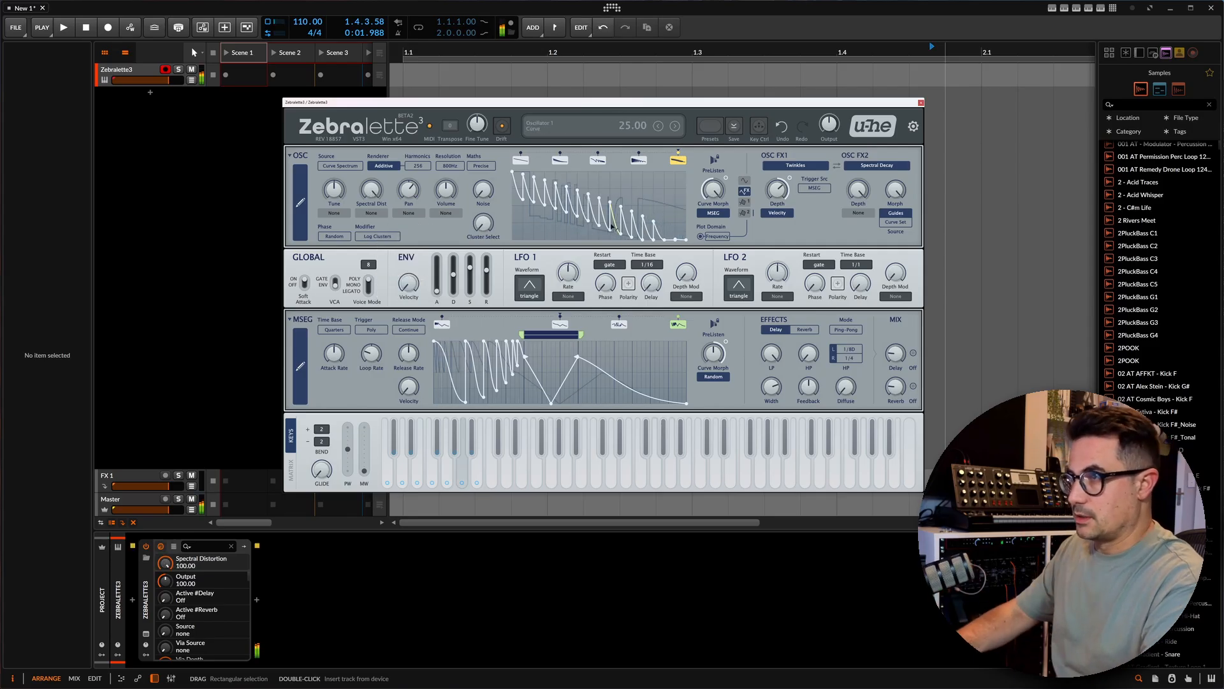
{"action": "left_click_drag", "start_coordinate": [483, 223], "coordinate": [483, 137]}
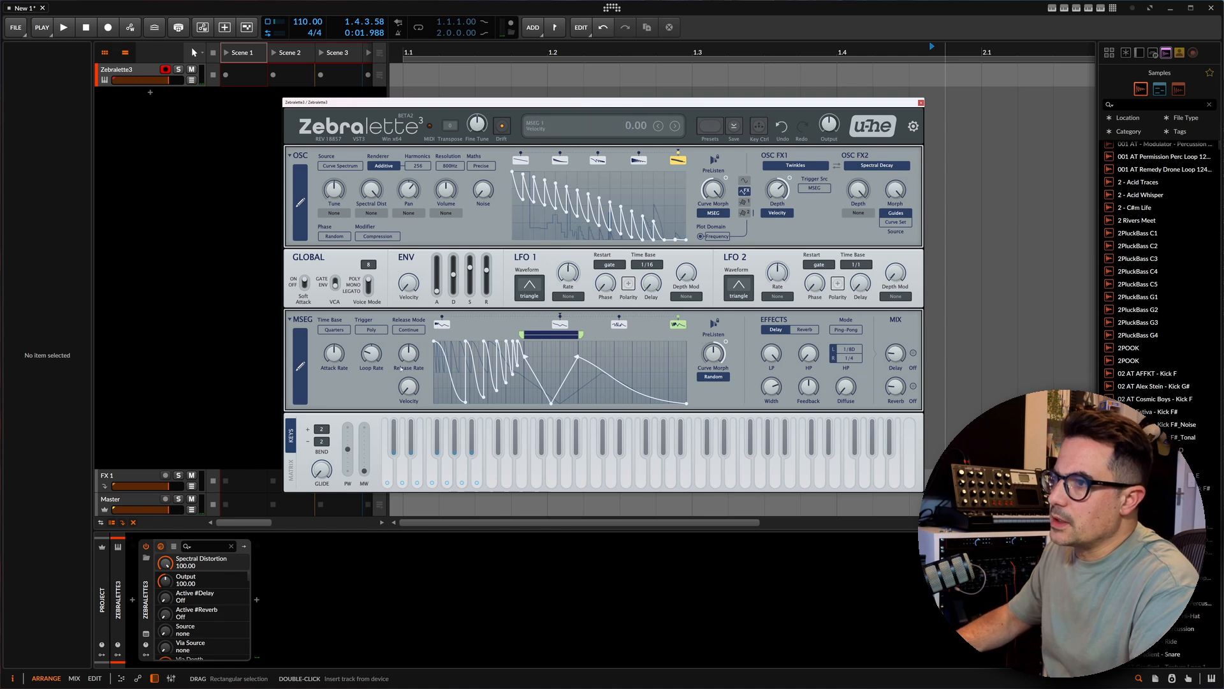
Step: Set the envelope's Velocity to 56 and the oscillator's Spectral Dist to 100
{"action": "left_click_drag", "start_coordinate": [410, 284], "coordinate": [409, 233]}
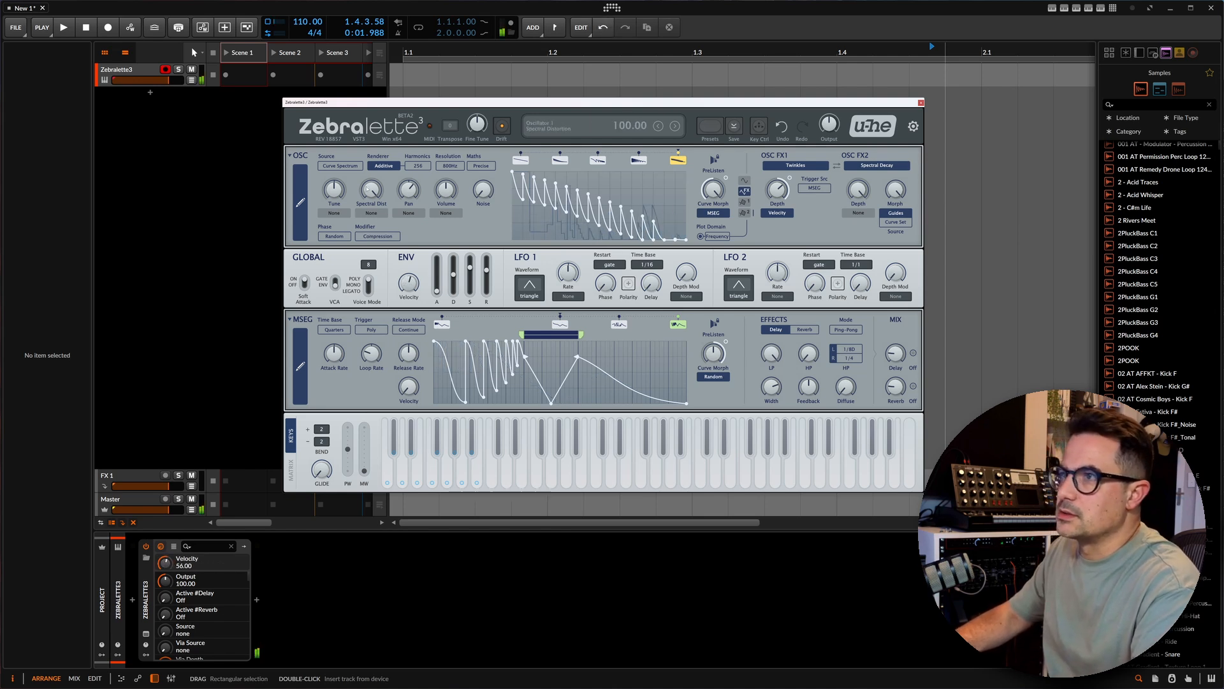
{"action": "left_click", "coordinate": [378, 202]}
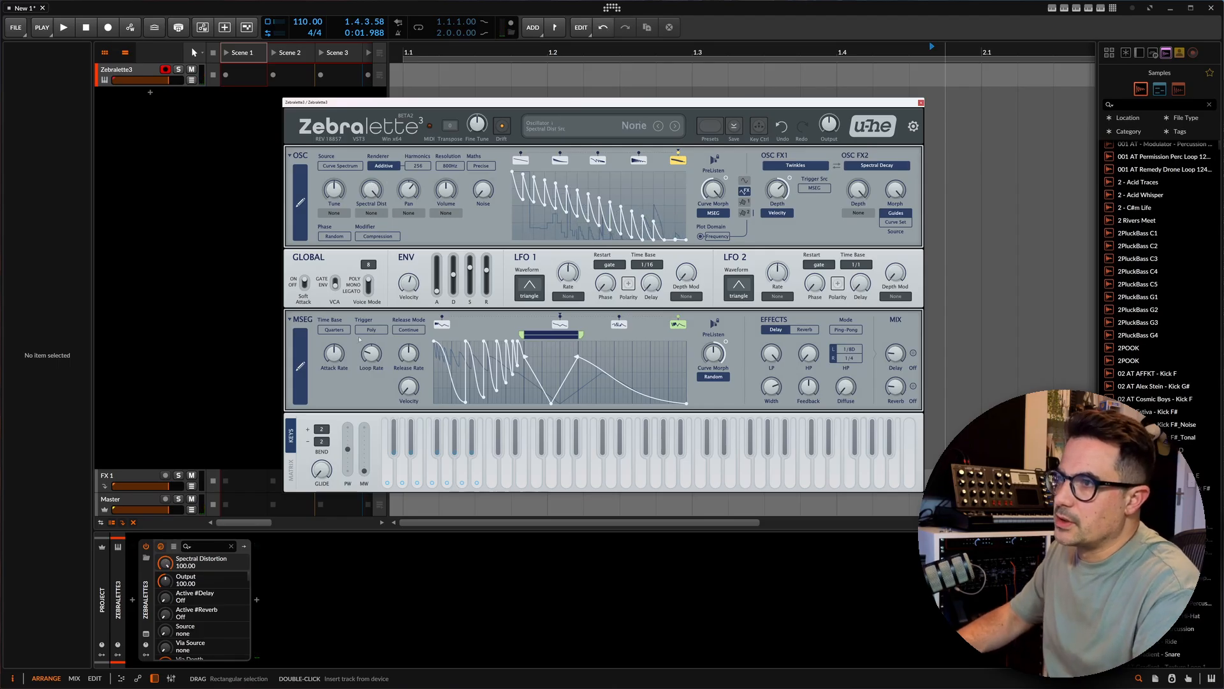
Step: Route Velocity to the oscillator's Spectral Distortion in modulation matrix slot 1 with a depth of -100
{"action": "left_click", "coordinate": [291, 471]}
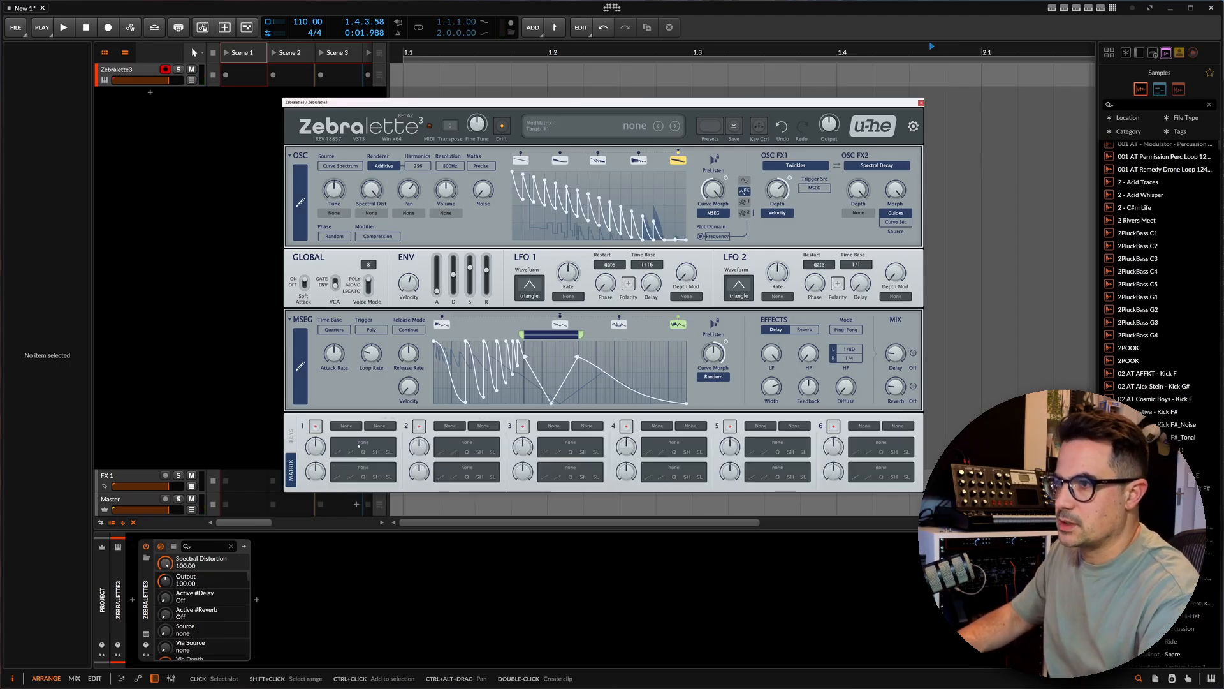
{"action": "left_click", "coordinate": [347, 425]}
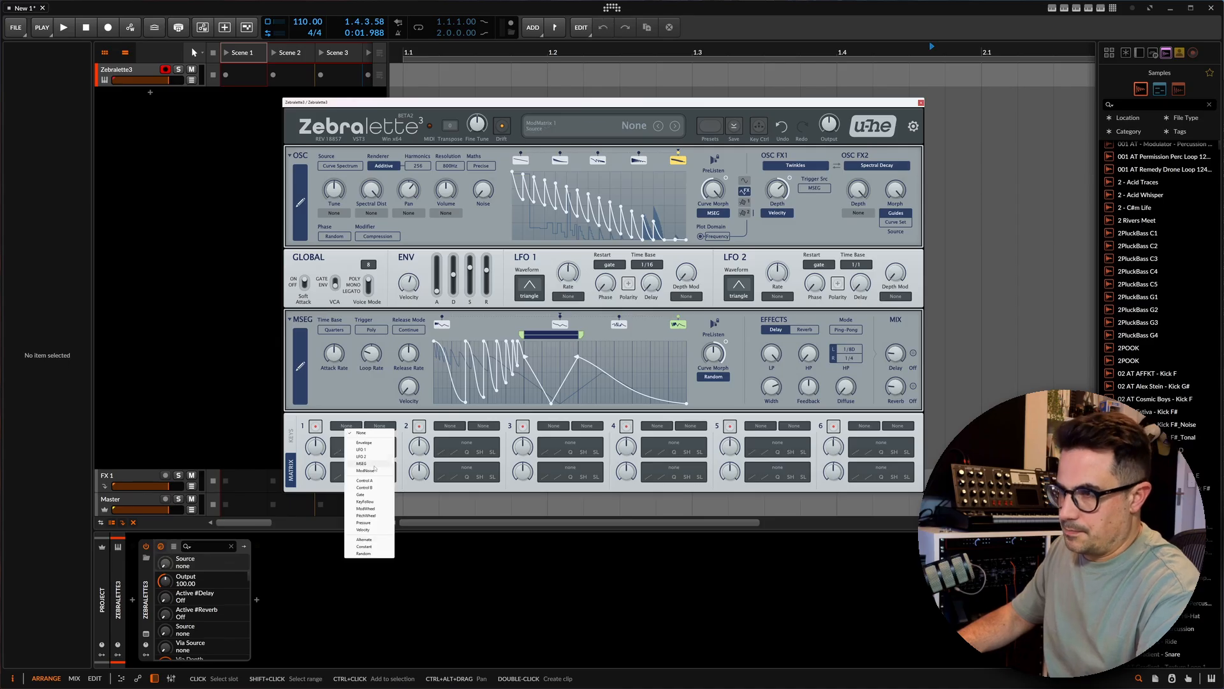
{"action": "left_click", "coordinate": [363, 530]}
{"action": "left_click_drag", "start_coordinate": [363, 445], "coordinate": [372, 190]}
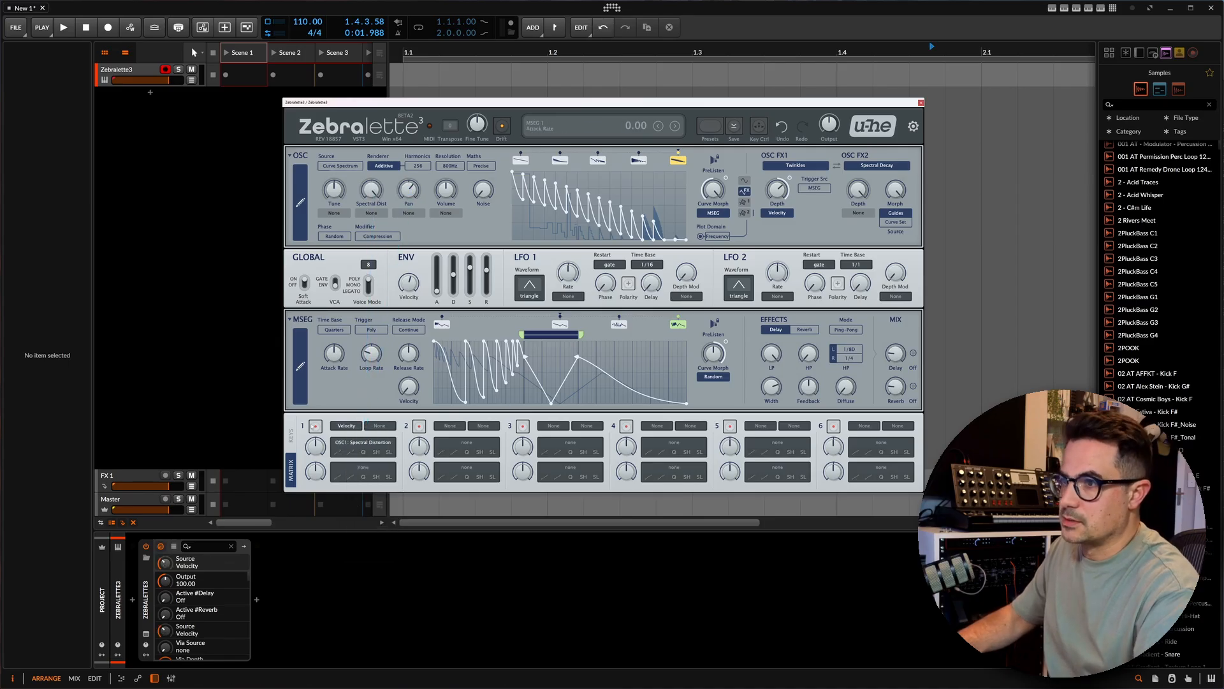
{"action": "mouse_move", "coordinate": [315, 448]}
{"action": "left_mouse_down"}
{"action": "mouse_move", "coordinate": [315, 475]}
{"action": "mouse_move", "coordinate": [317, 447]}
{"action": "left_mouse_up"}
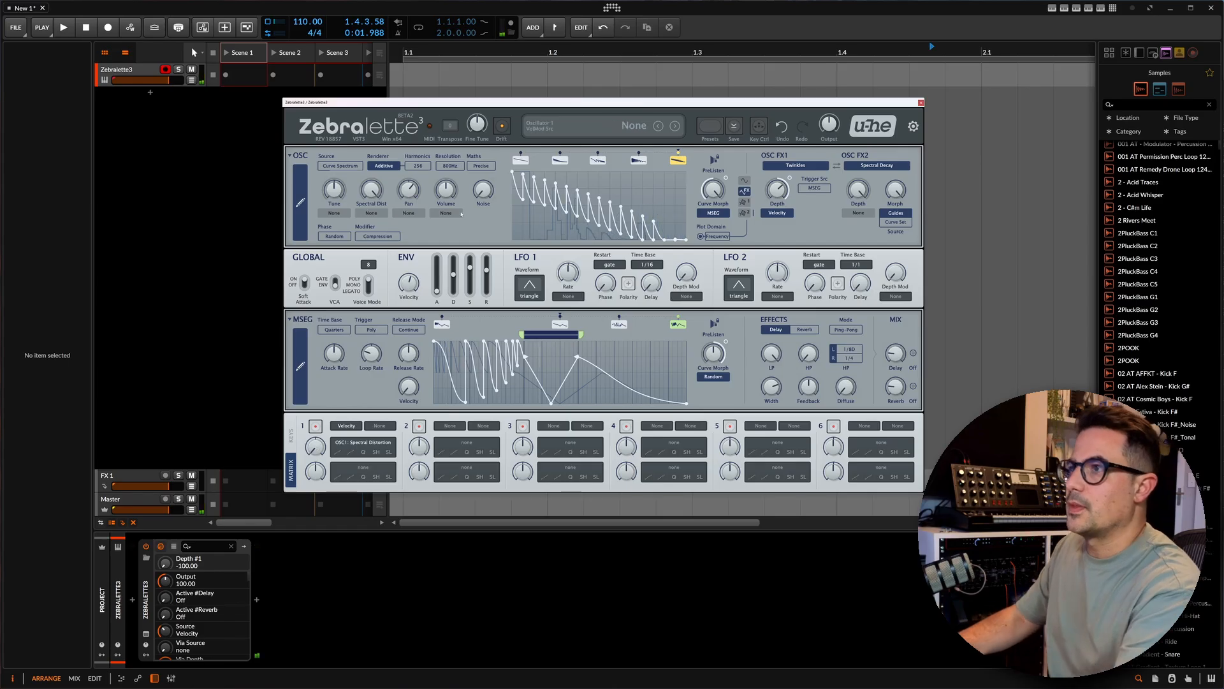
Step: Set Noise to 0, assign it as the second target of matrix slot 1 and raise that target's depth
{"action": "left_click_drag", "start_coordinate": [483, 191], "coordinate": [484, 189]}
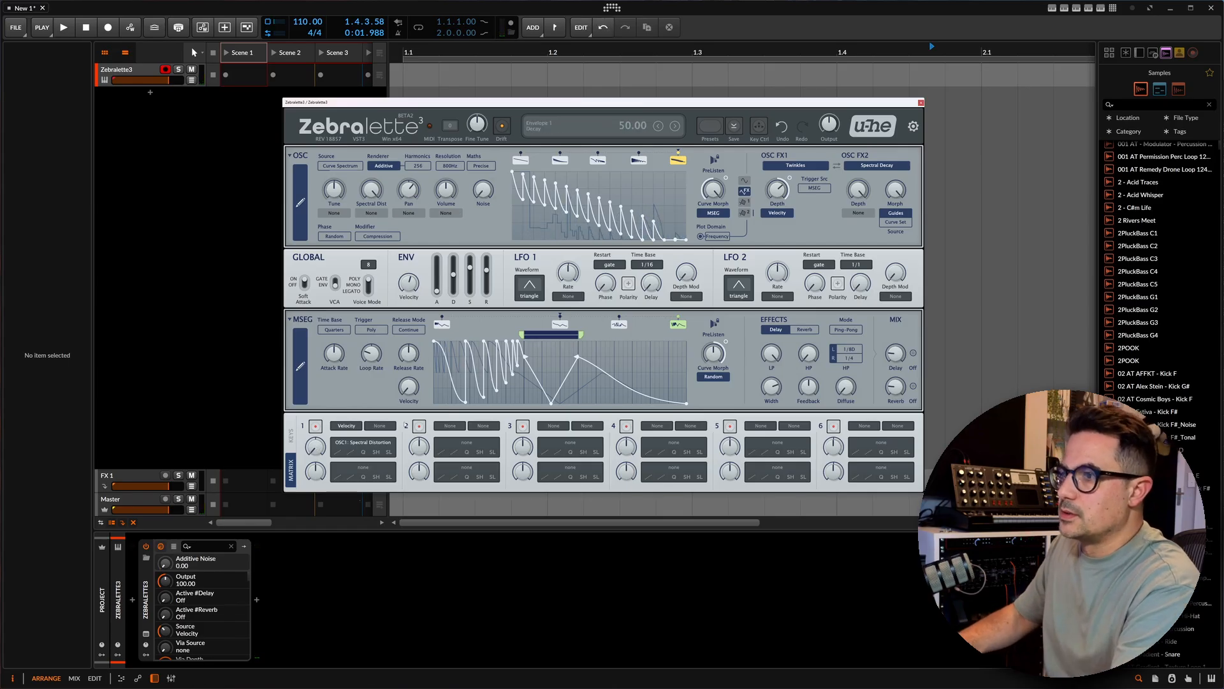
{"action": "left_click_drag", "start_coordinate": [364, 468], "coordinate": [484, 187]}
{"action": "left_click_drag", "start_coordinate": [315, 472], "coordinate": [315, 444]}
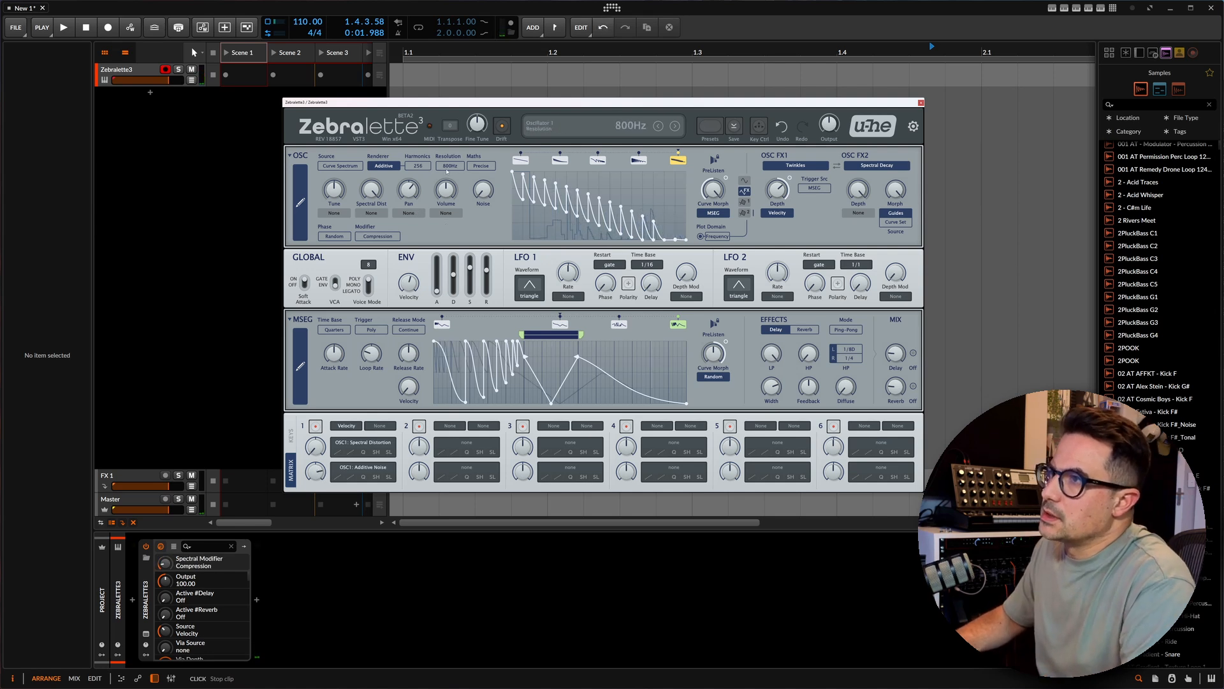
Step: Reduce the additive oscillator's Harmonics to 16
{"action": "left_click", "coordinate": [420, 166]}
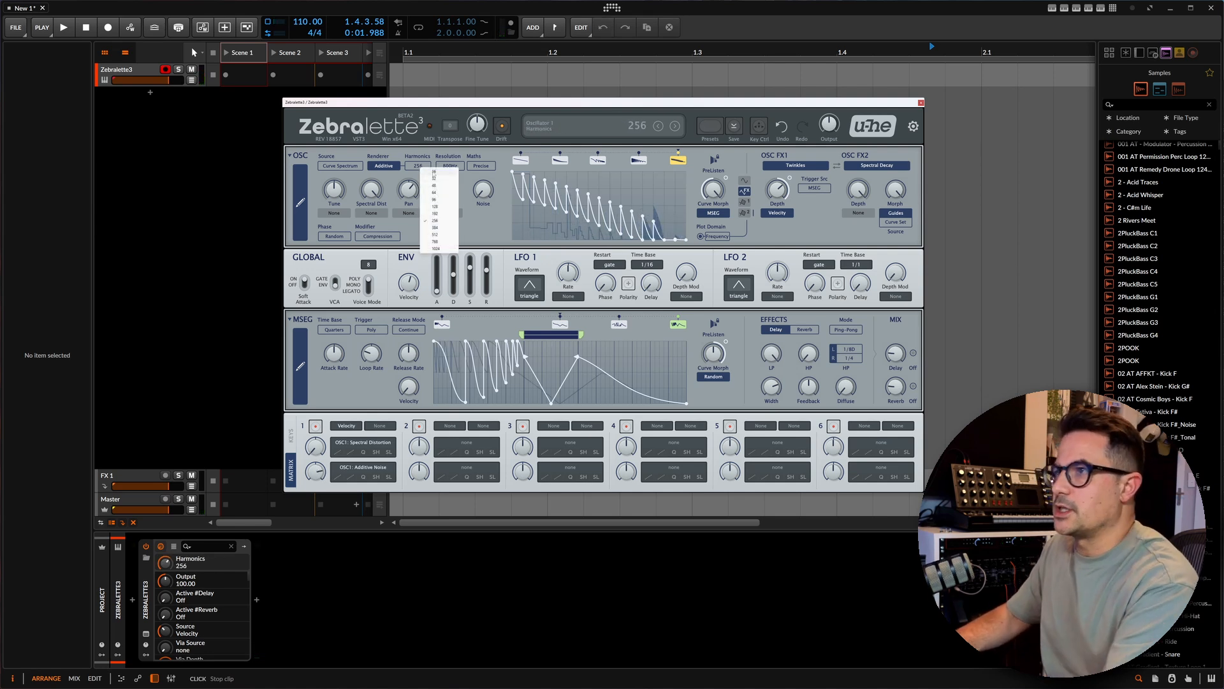
{"action": "left_click", "coordinate": [435, 171]}
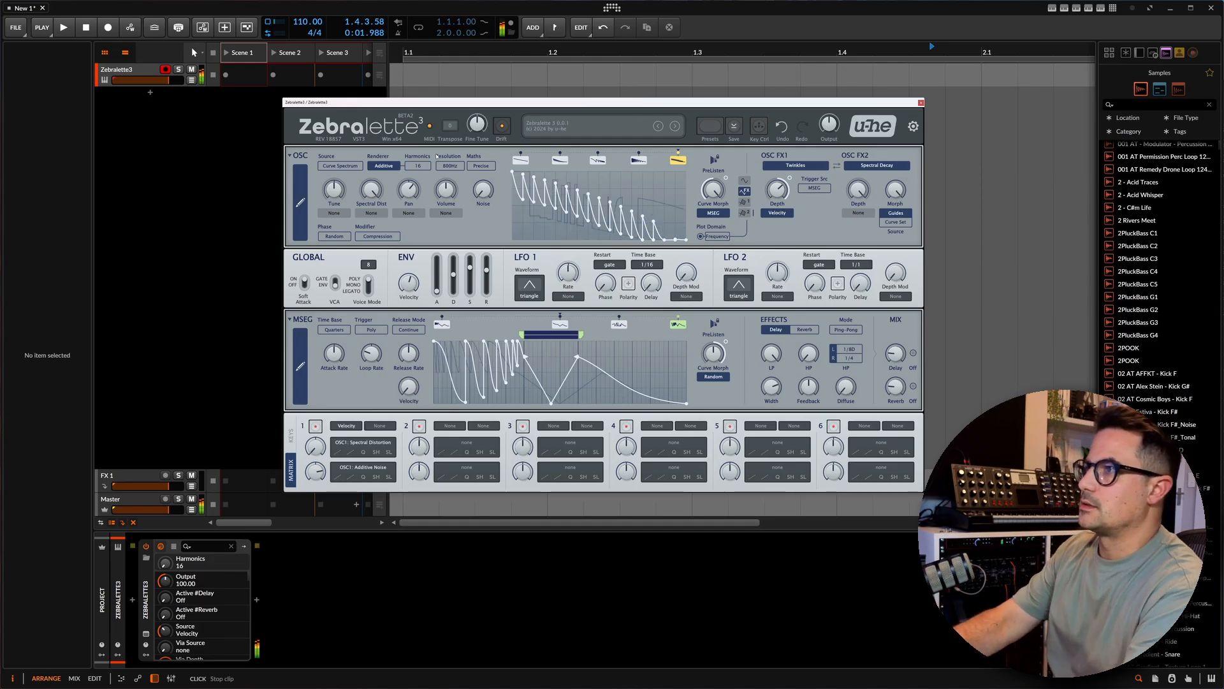
Step: Set the additive oscillator's Harmonics to 1024
{"action": "left_click", "coordinate": [418, 166]}
{"action": "left_click", "coordinate": [445, 248]}
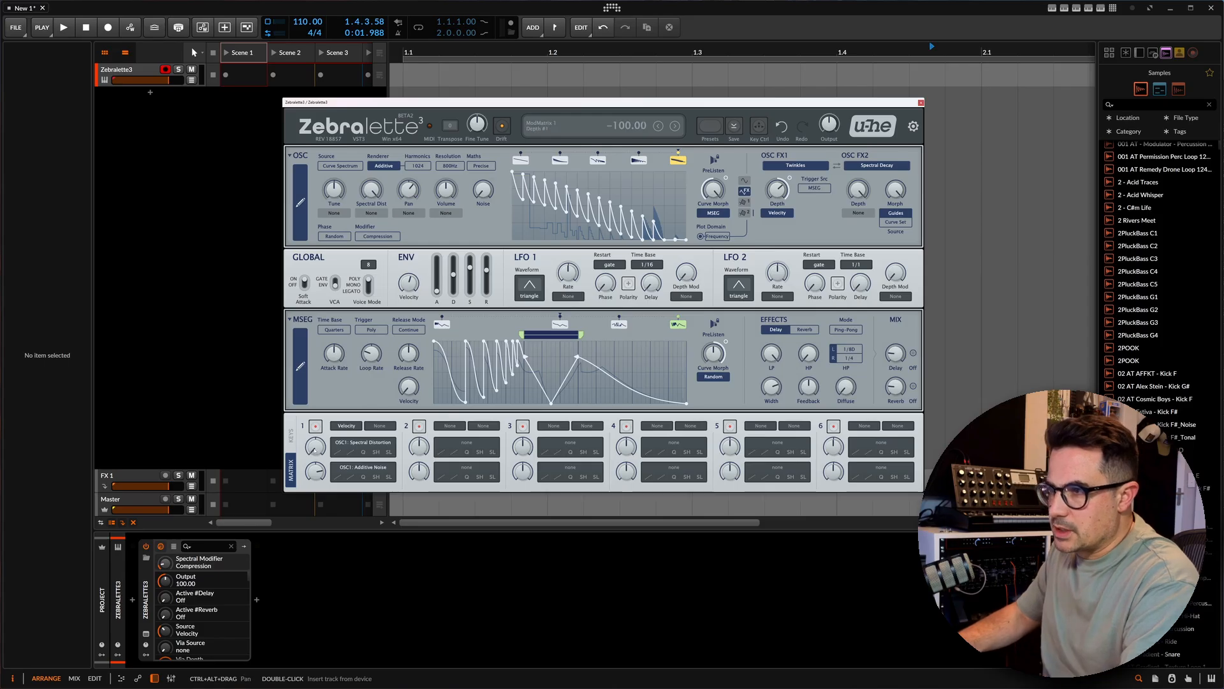
Step: Route Random to the oscillator's Spectral Distortion in modulation matrix slot 2 and adjust that target's depth
{"action": "left_click", "coordinate": [487, 427]}
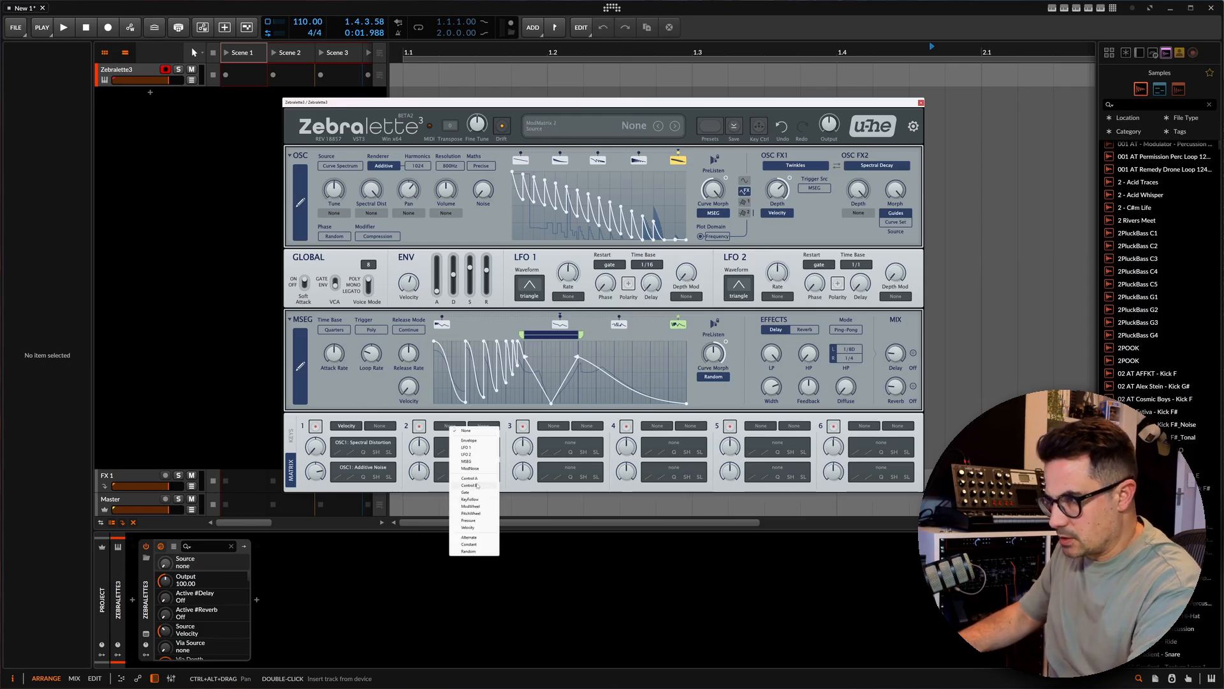
{"action": "left_click", "coordinate": [469, 551]}
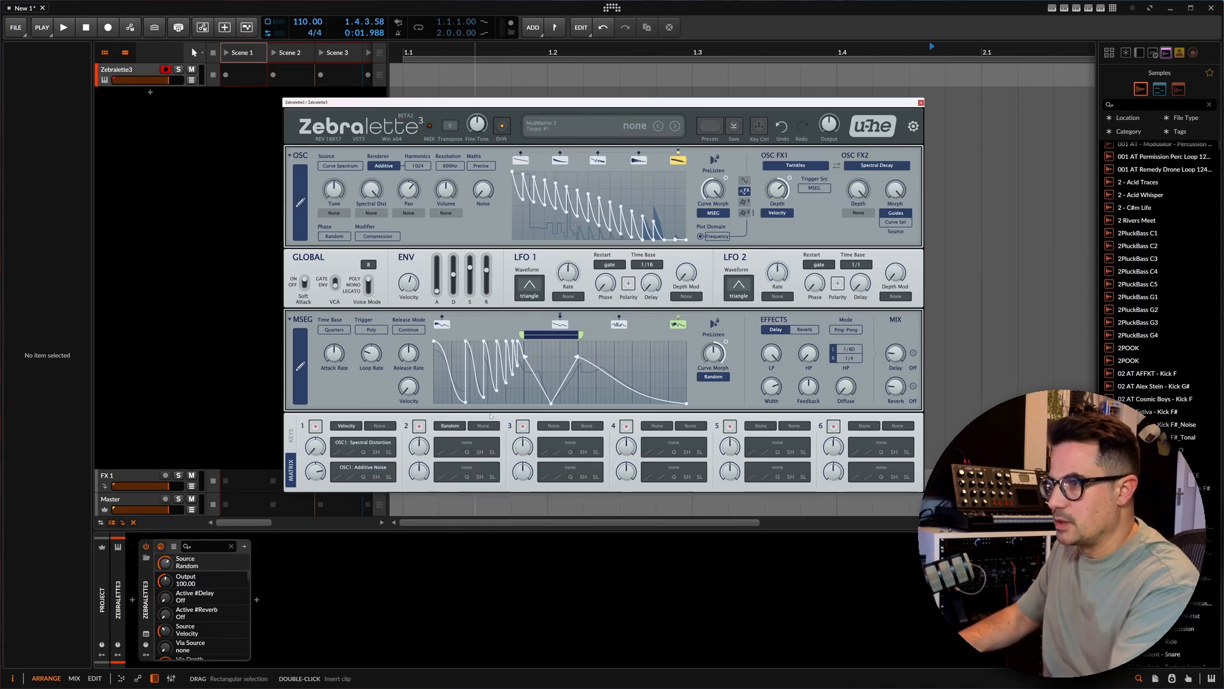
{"action": "left_click_drag", "start_coordinate": [419, 448], "coordinate": [419, 441]}
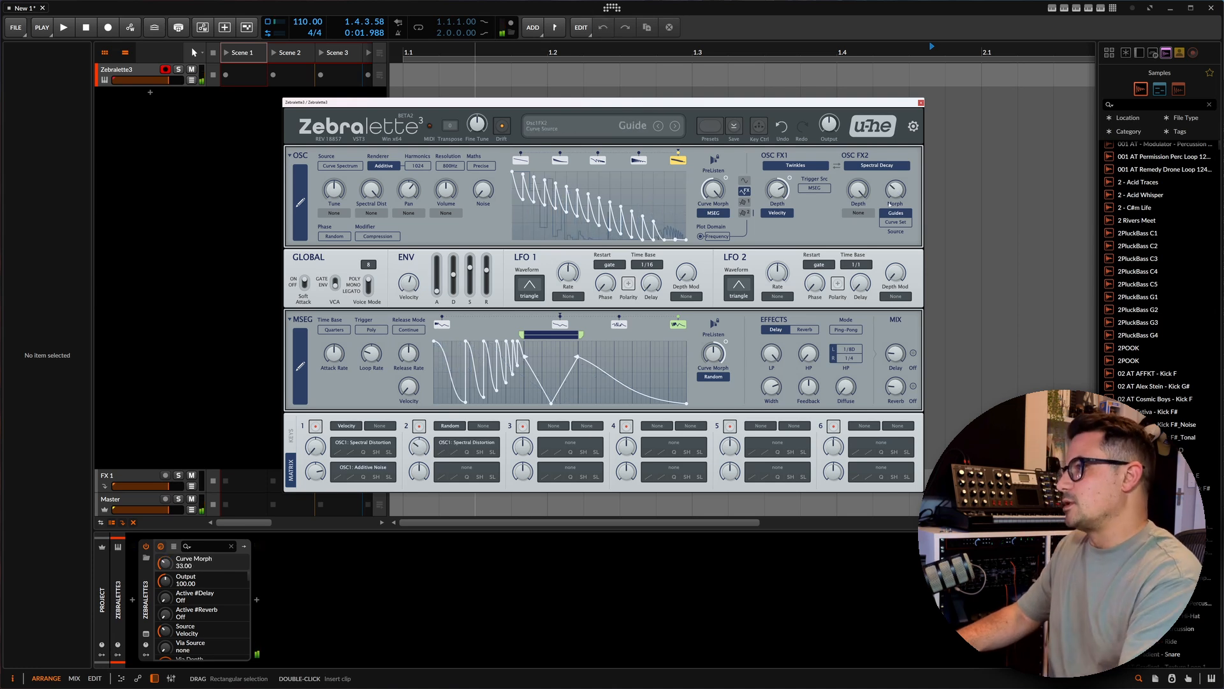
Step: Set the Spectral Decay effect's Morph to 48.5, assign it as the second target of matrix slot 2 and raise that target's depth
{"action": "left_click_drag", "start_coordinate": [891, 203], "coordinate": [897, 199]}
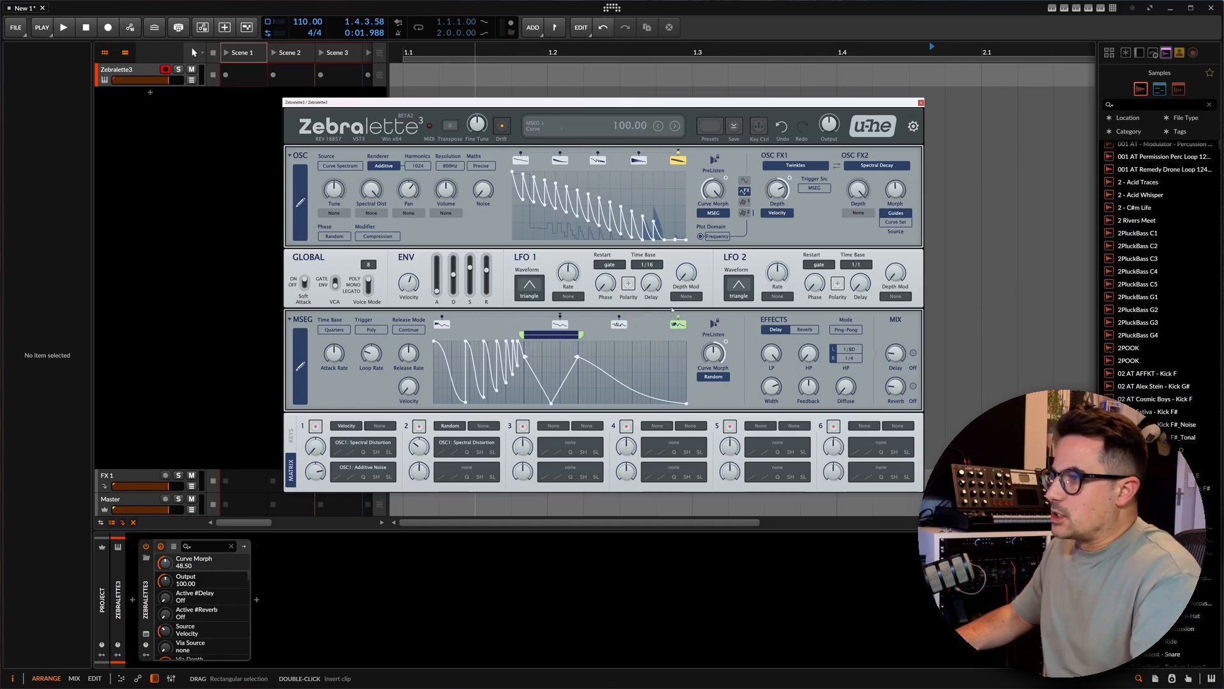
{"action": "left_click_drag", "start_coordinate": [463, 466], "coordinate": [896, 190]}
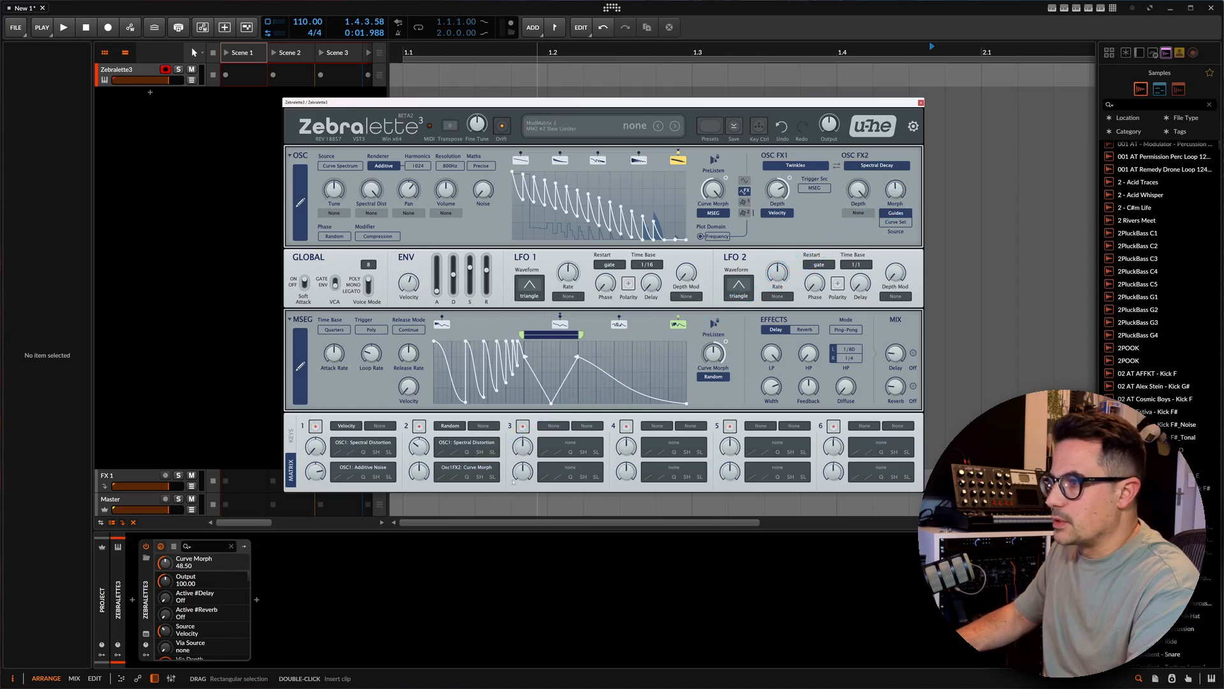
{"action": "left_click_drag", "start_coordinate": [419, 473], "coordinate": [419, 467]}
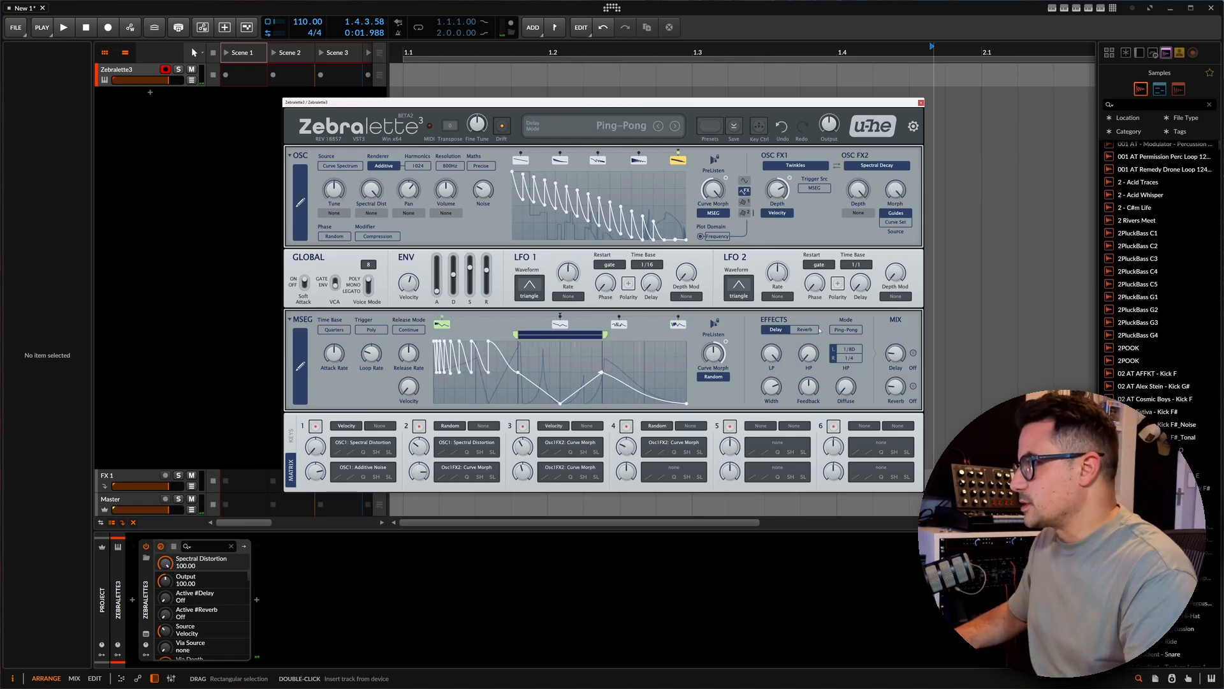
Step: Turn on the Reverb and Delay effects in the mix and raise the Output to 118
{"action": "left_click", "coordinate": [815, 330]}
{"action": "left_click", "coordinate": [914, 386]}
{"action": "left_click", "coordinate": [913, 353]}
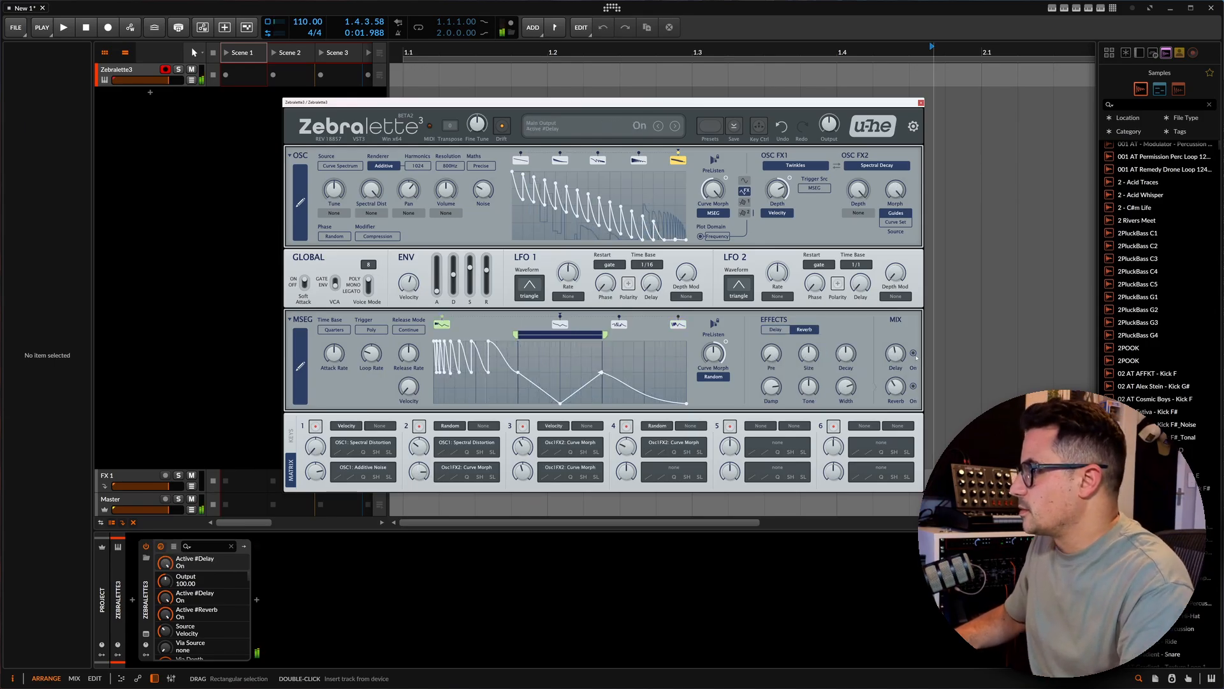
{"action": "left_click", "coordinate": [775, 329]}
{"action": "left_click_drag", "start_coordinate": [830, 125], "coordinate": [834, 132]}
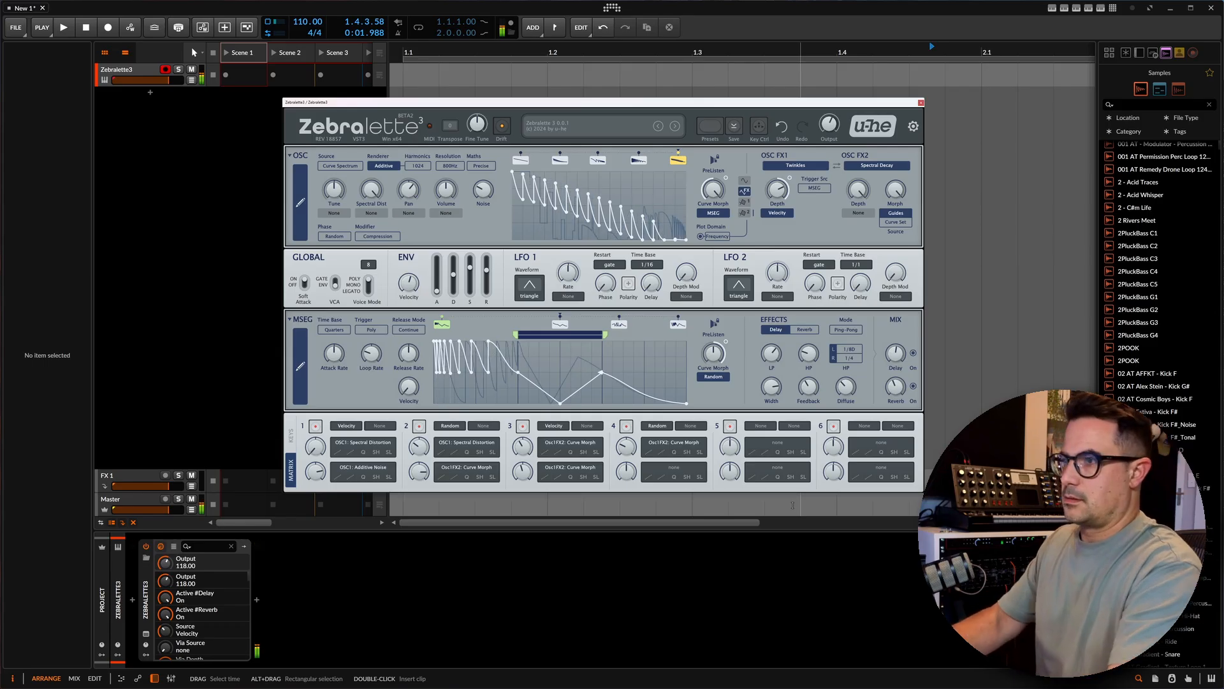
Step: Change the note pattern of the Arpeggiator ahead of the synth and move the Zebralette window fully into view
{"action": "left_click", "coordinate": [223, 600]}
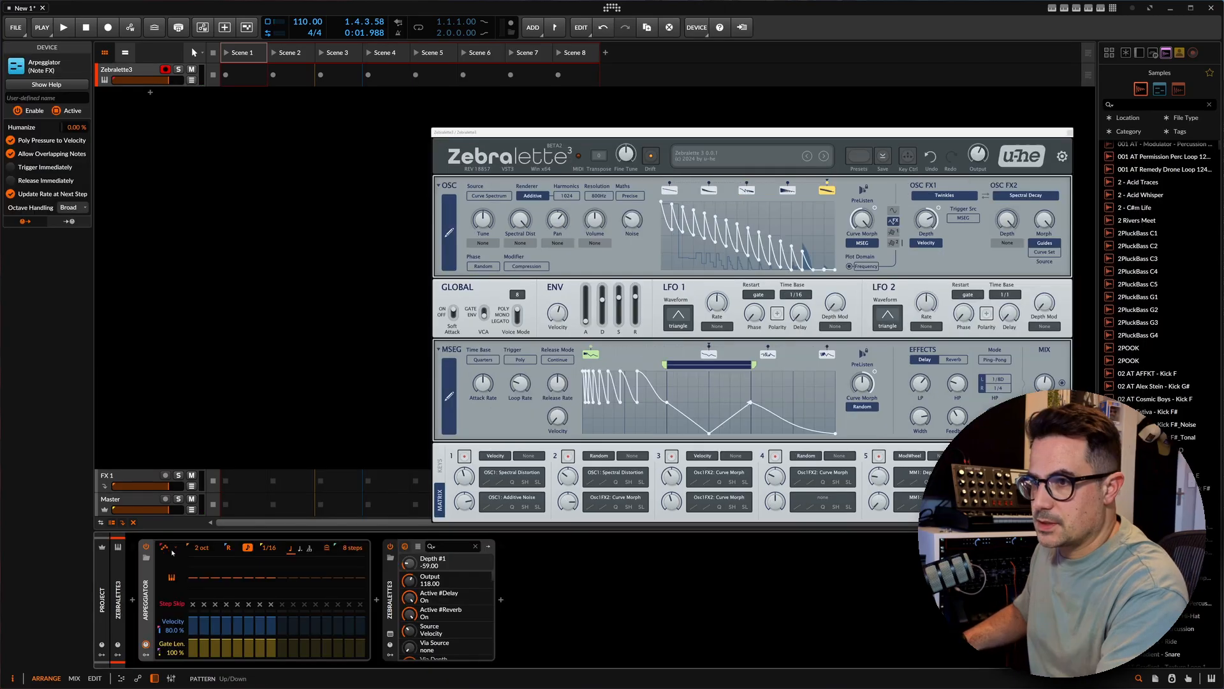
{"action": "left_click", "coordinate": [166, 547]}
{"action": "left_click", "coordinate": [185, 363]}
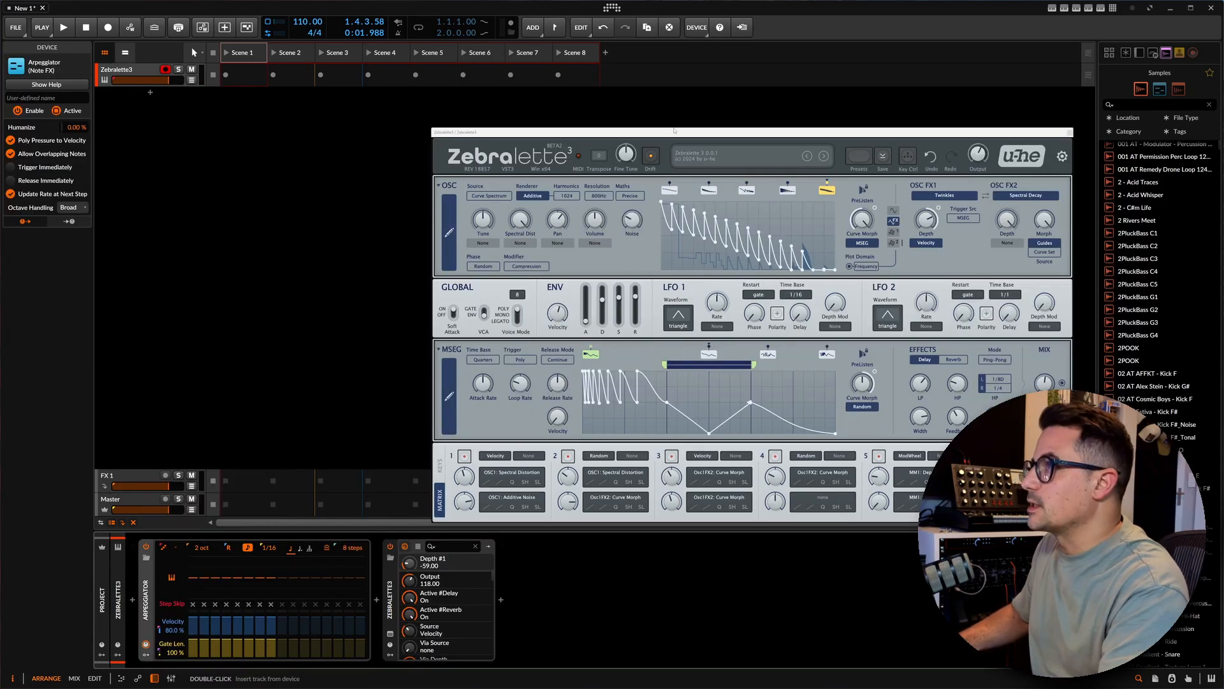
{"action": "left_click_drag", "start_coordinate": [679, 133], "coordinate": [544, 100]}
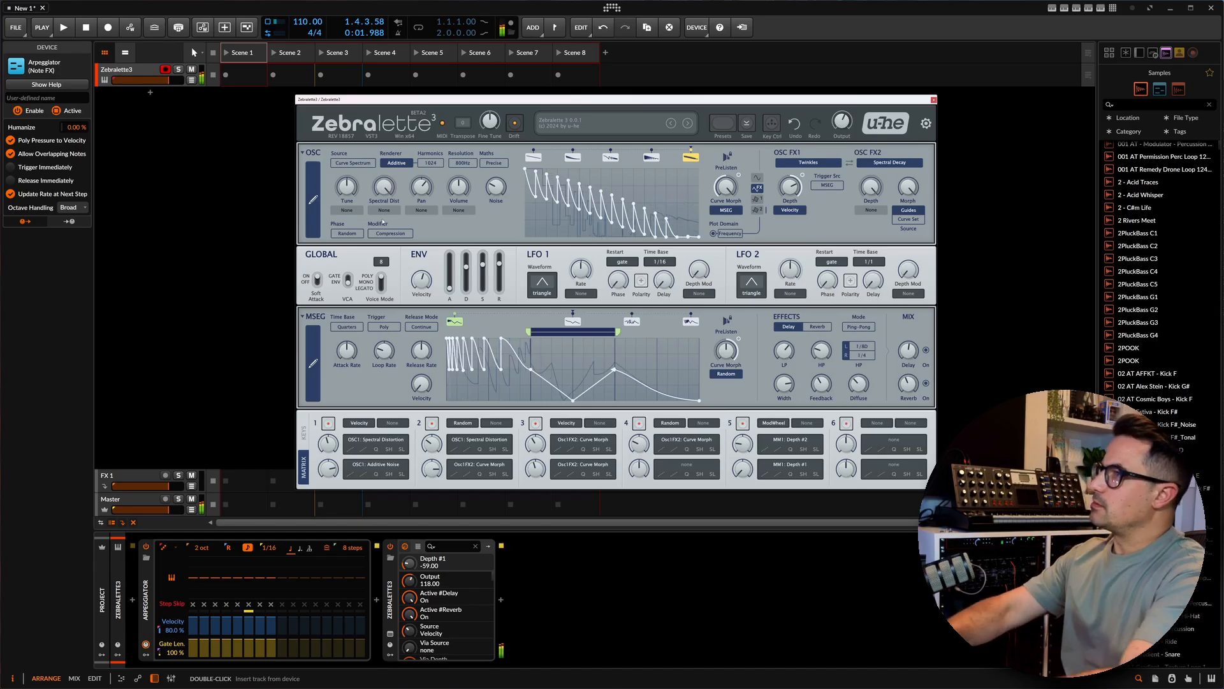
{"action": "mouse_move", "coordinate": [421, 277]}
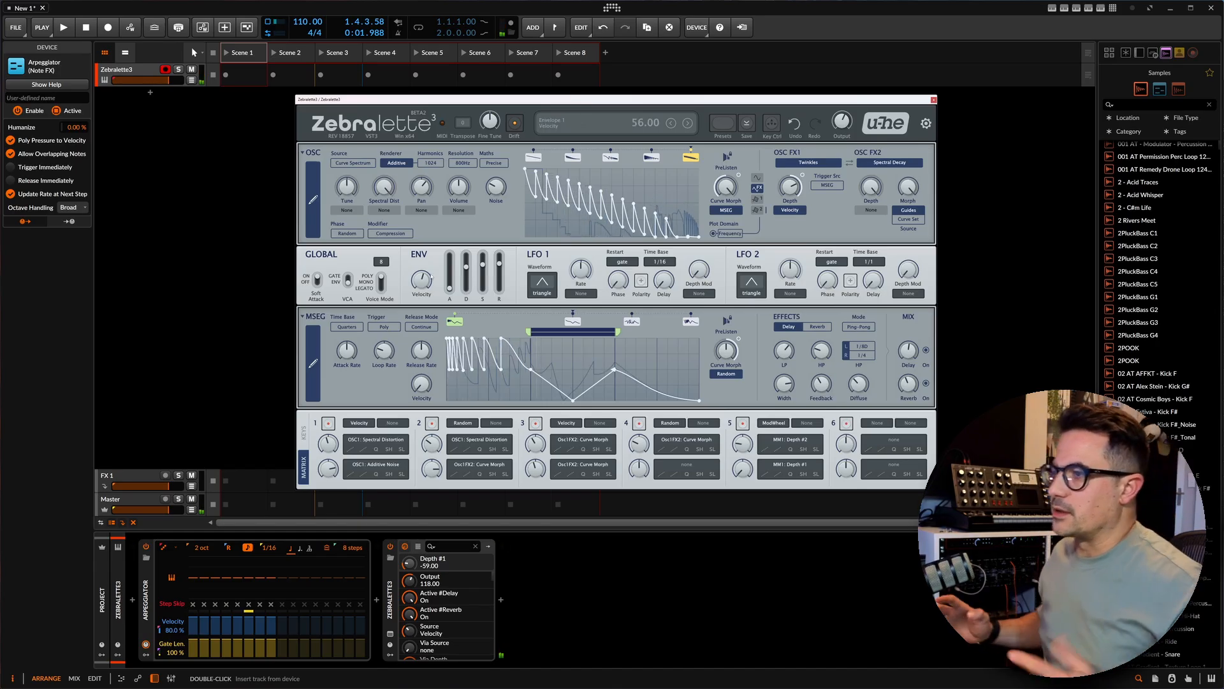